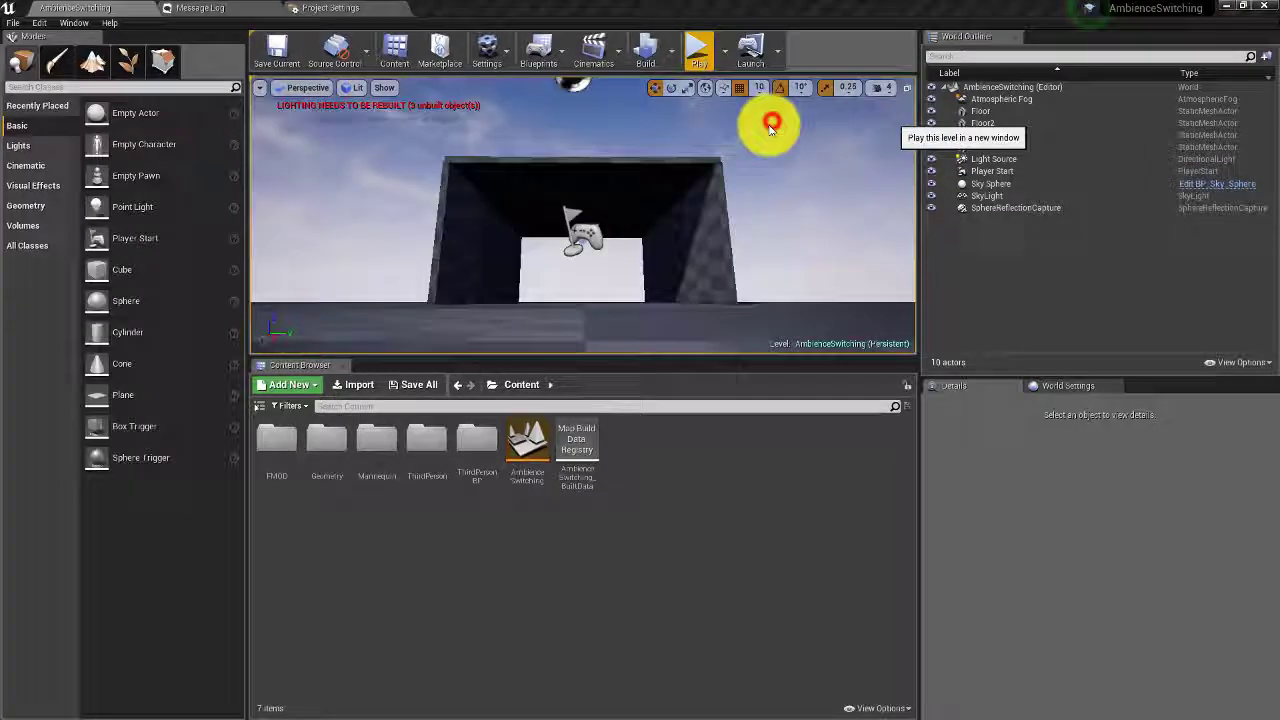
Play the level in a new window, run the character around the hollow structure's entrance, and end the preview
click(766, 123)
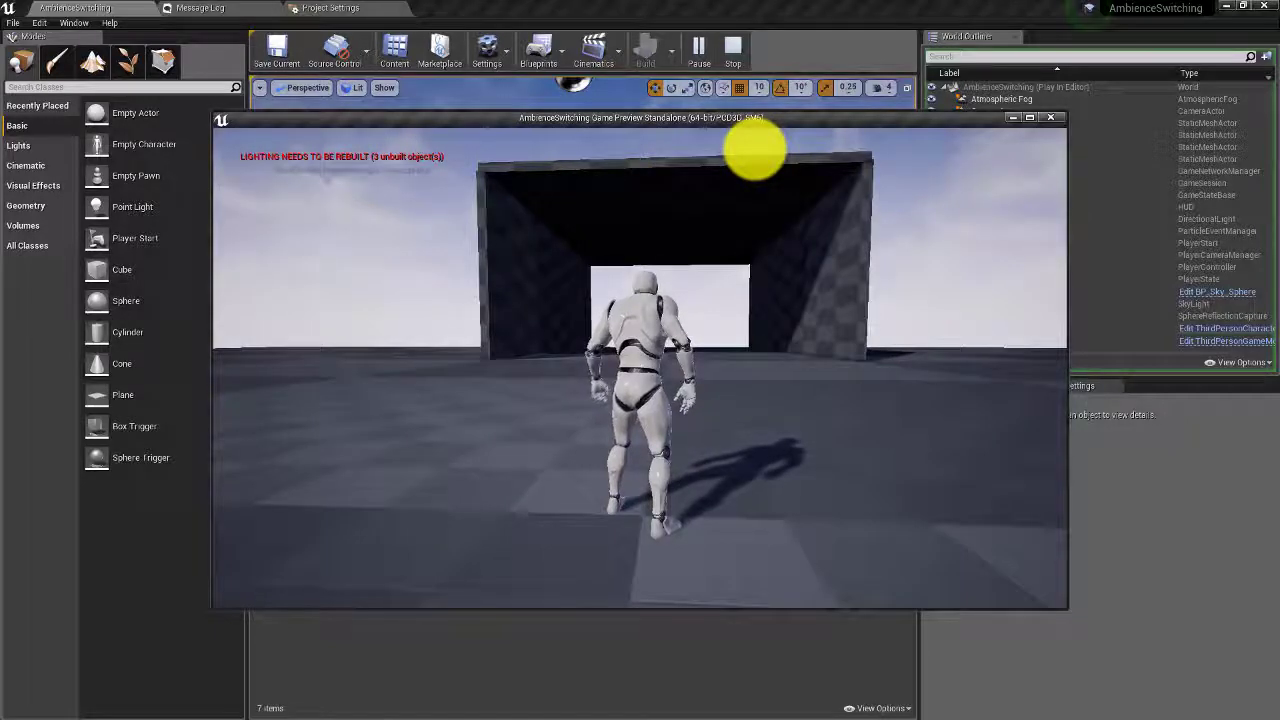
key(w)
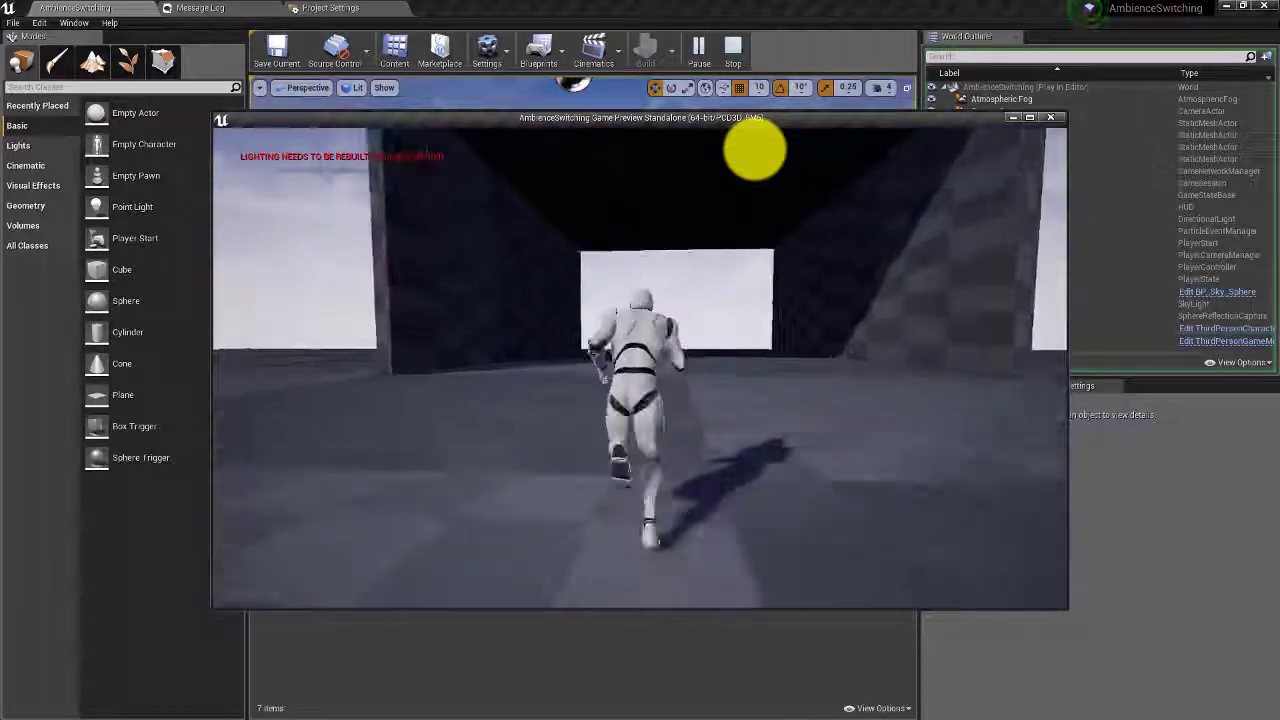
key(a)
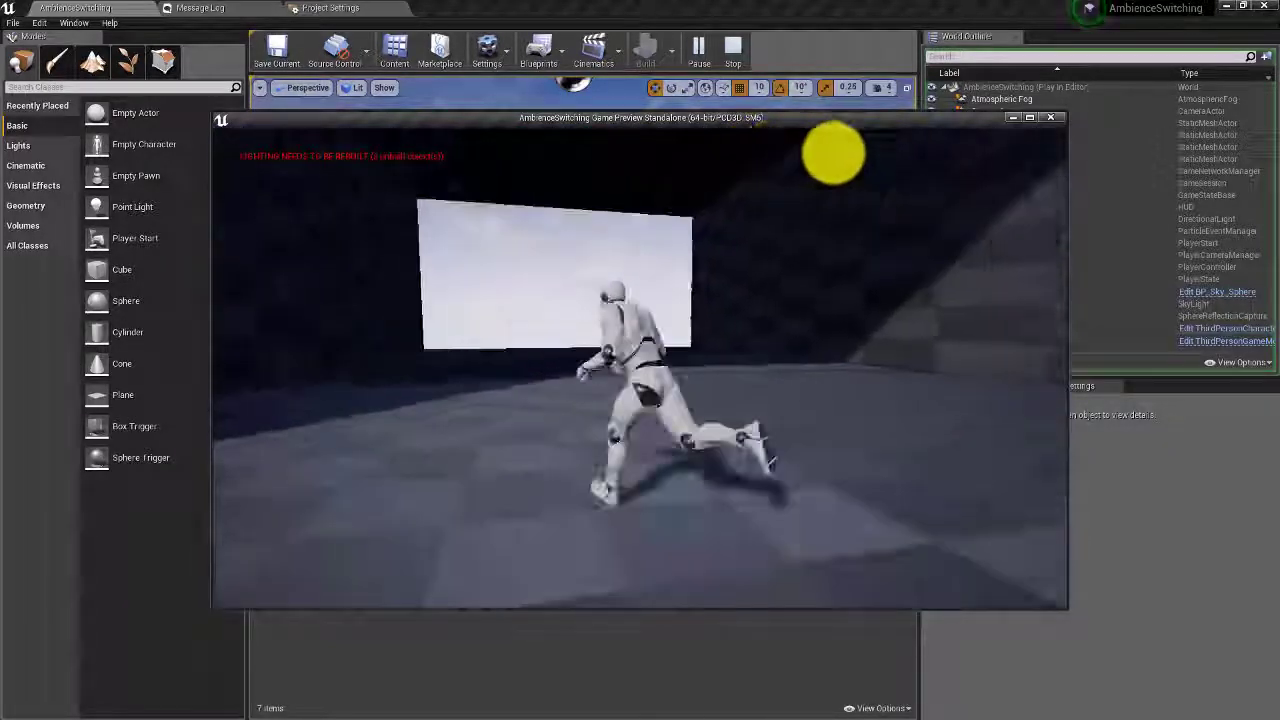
key(w)
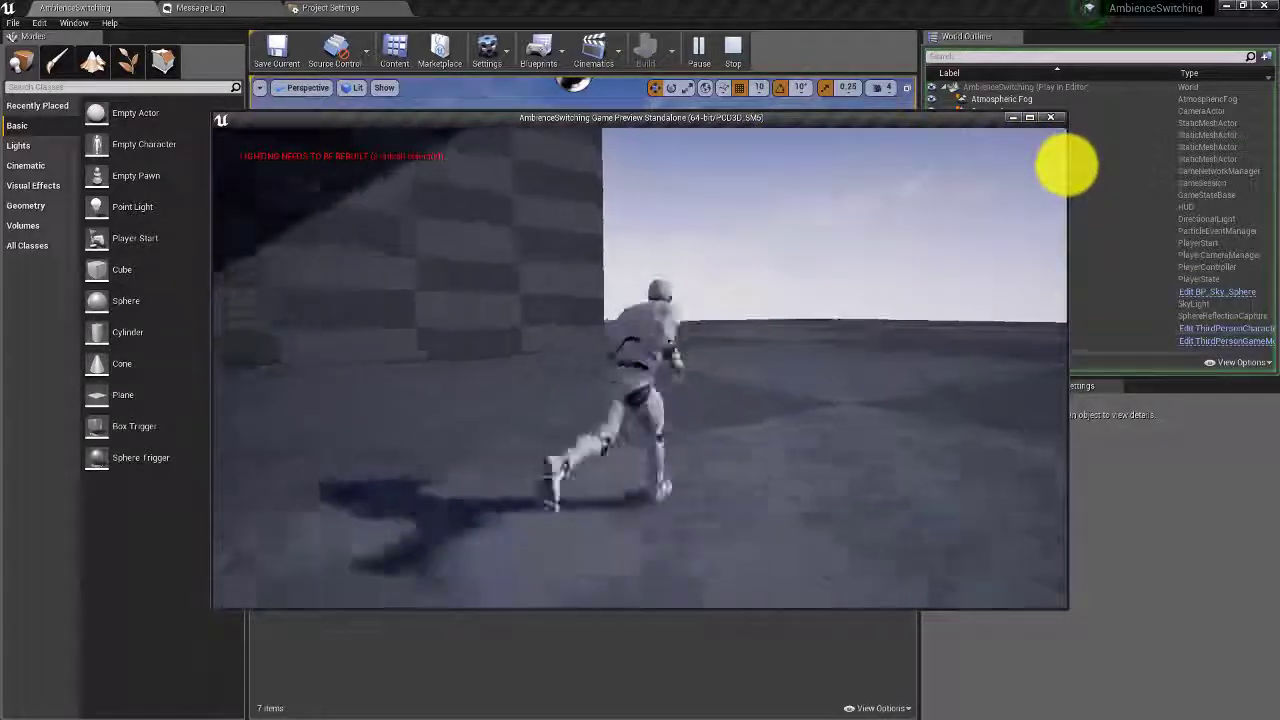
key(d)
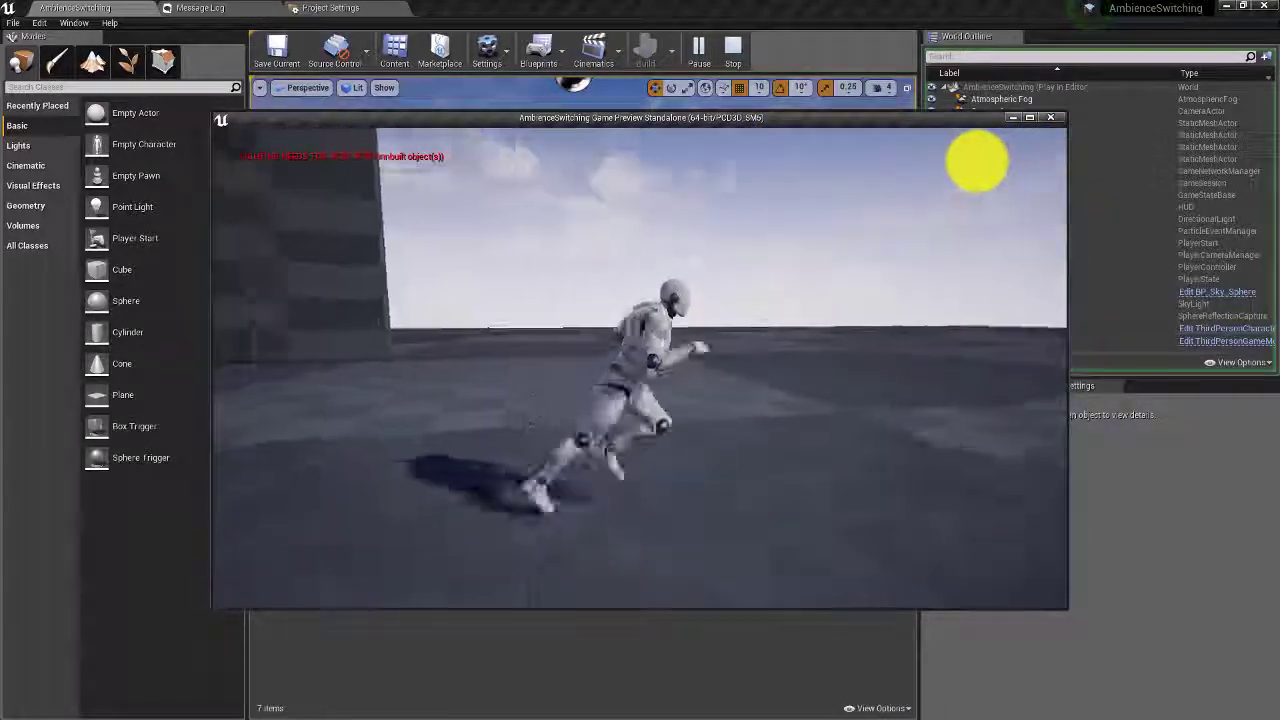
key(w)
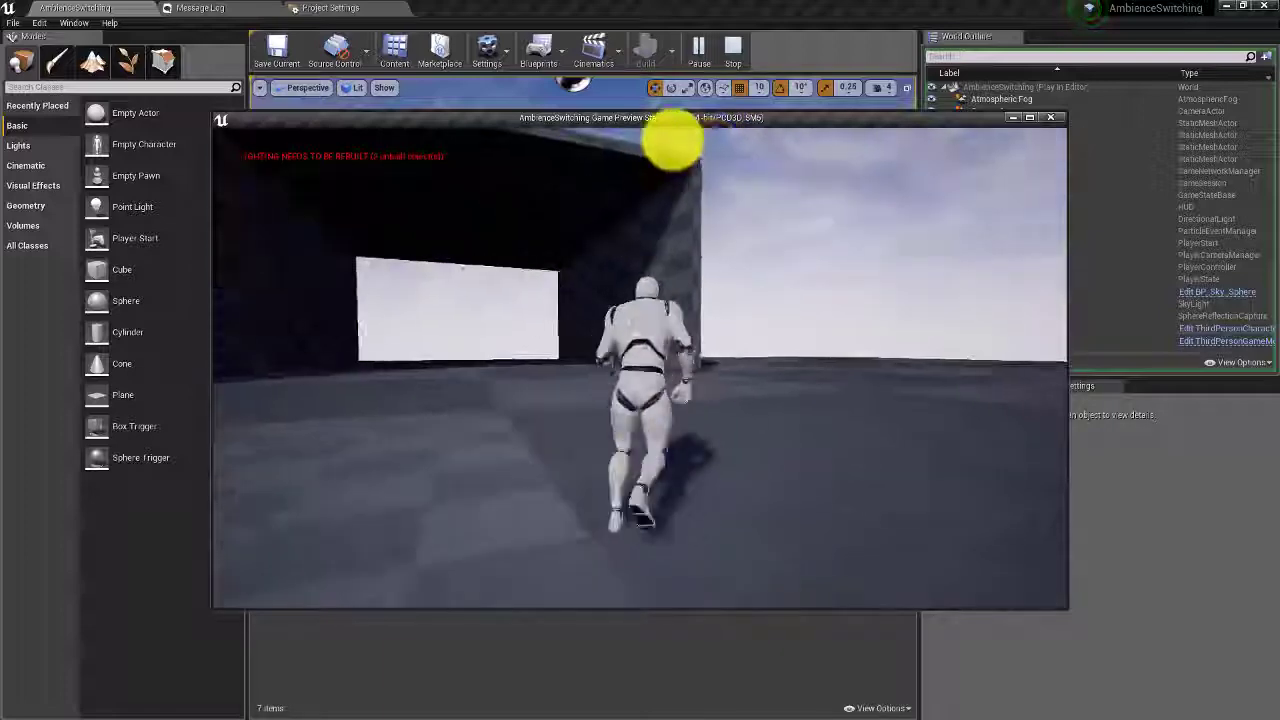
key(w)
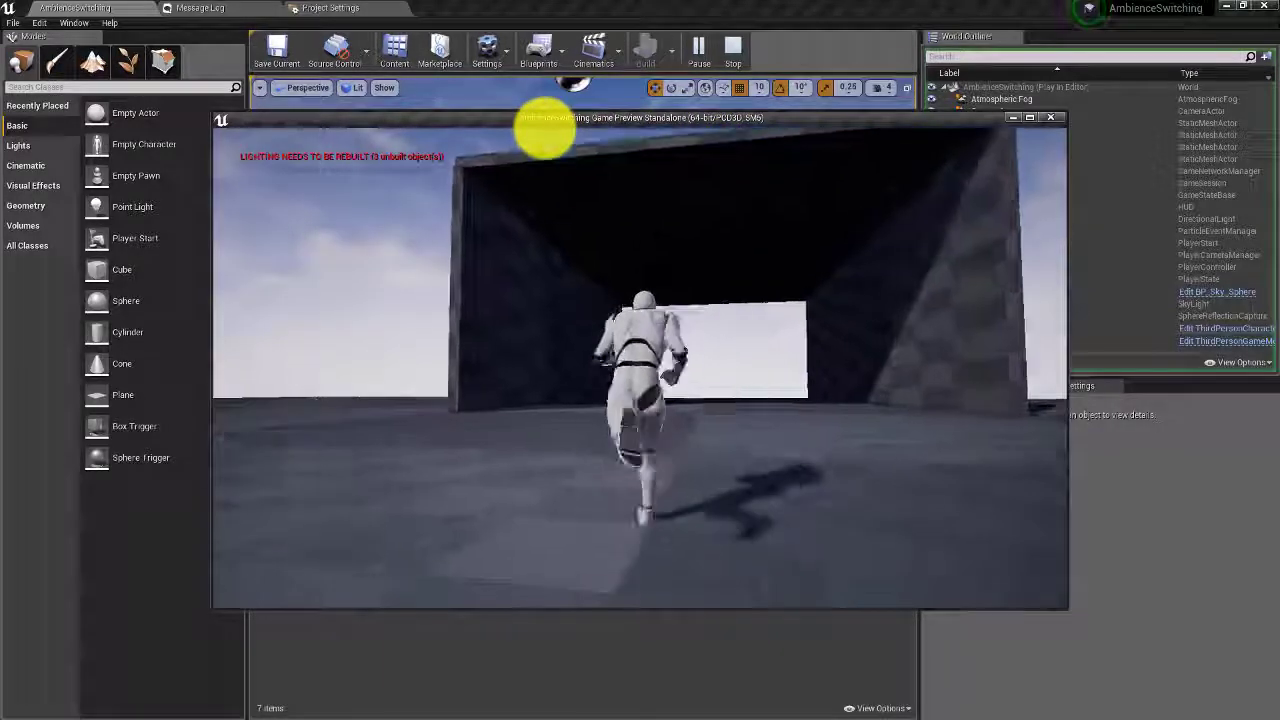
key(w)
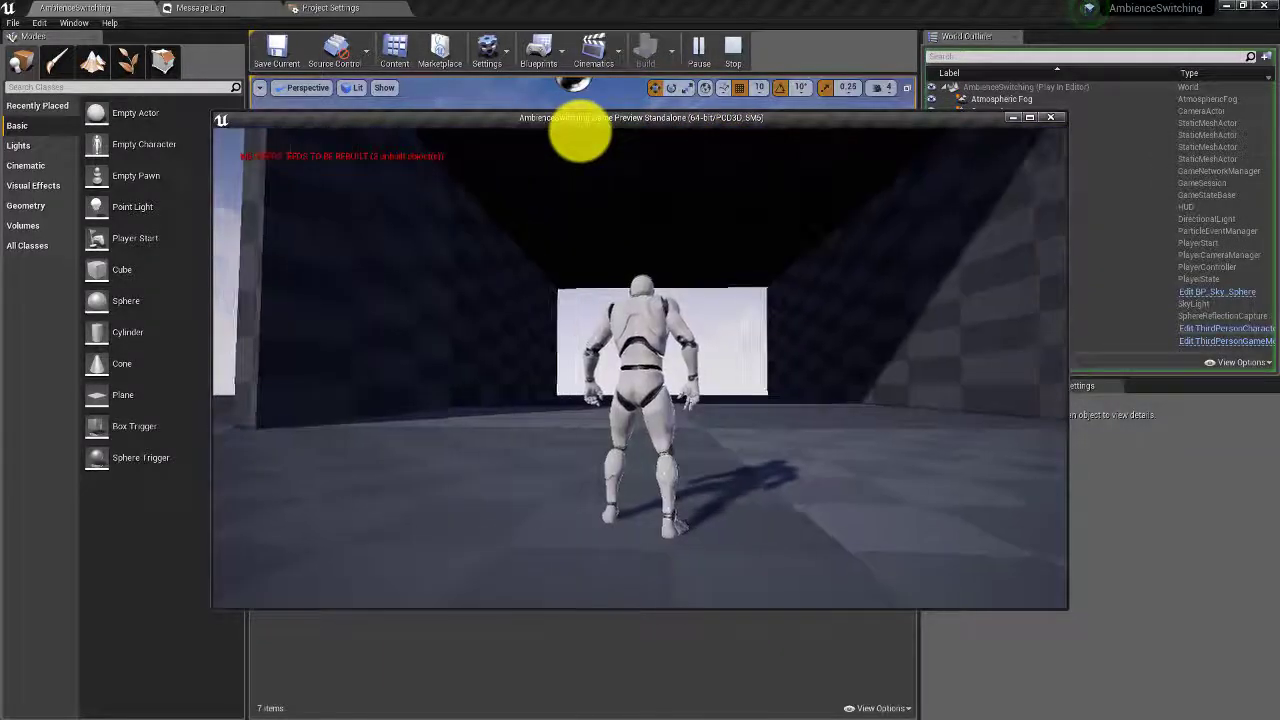
key(w)
key(a)
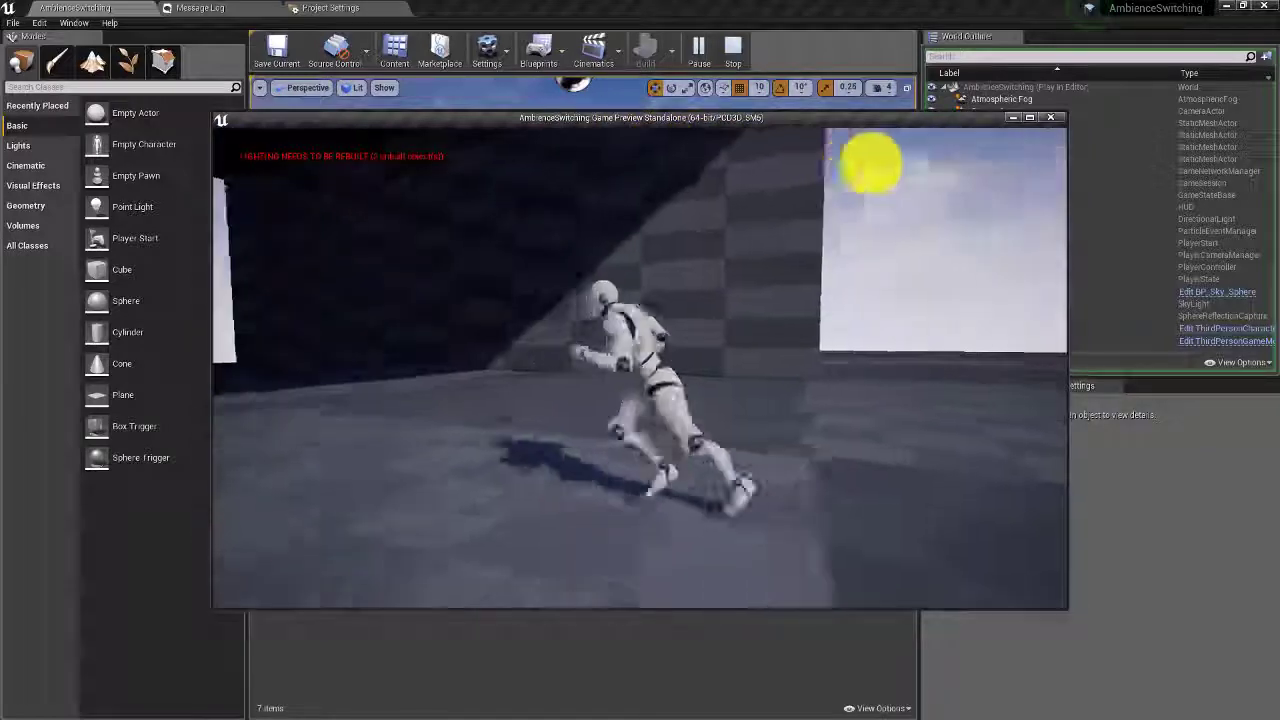
key(d)
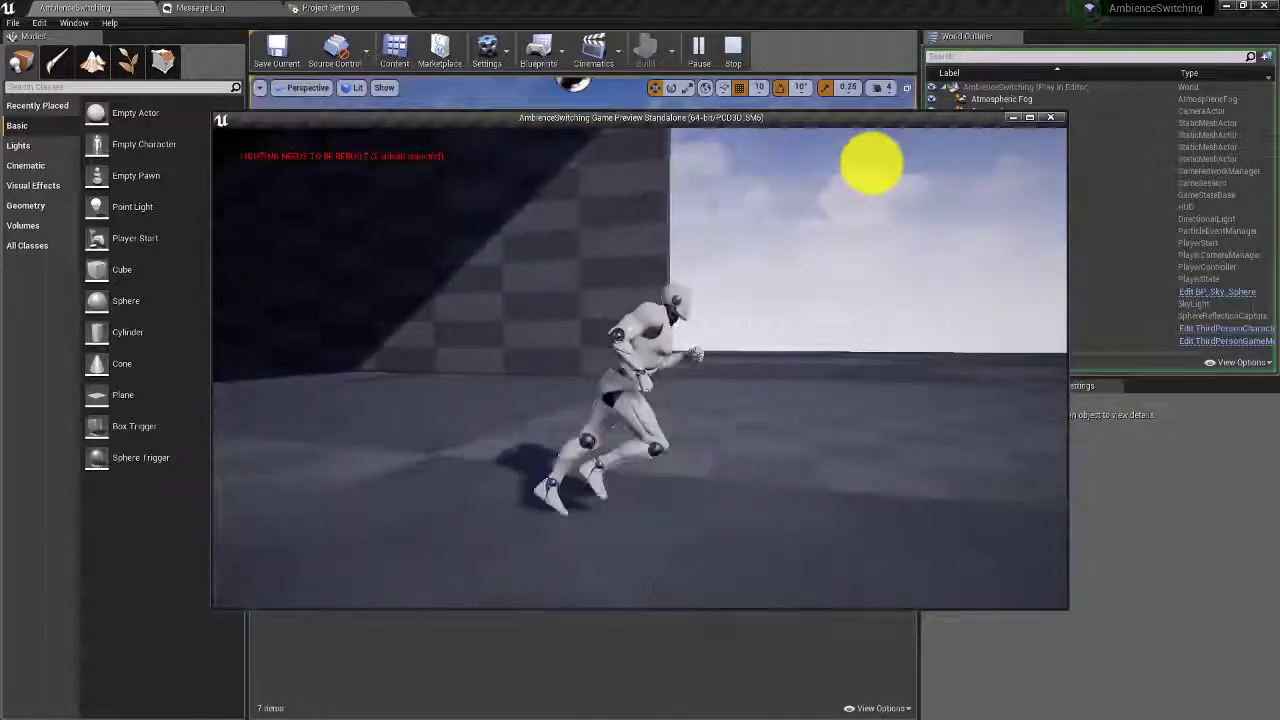
key(w)
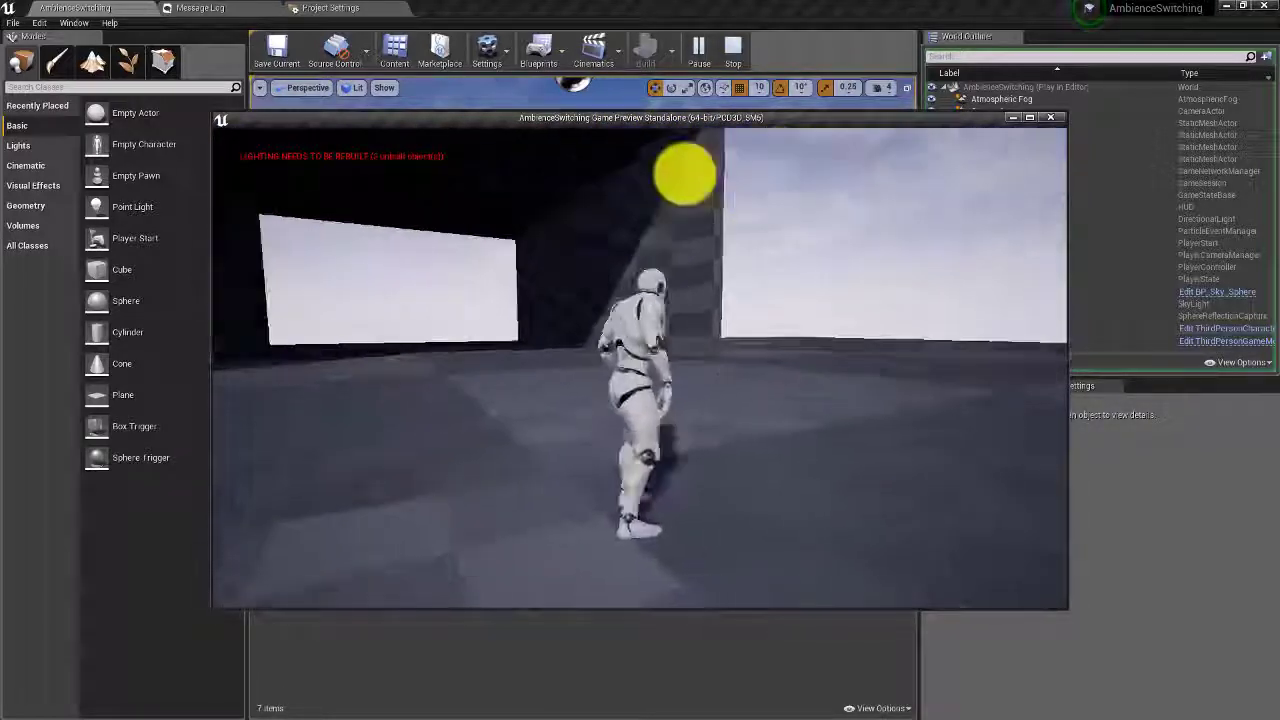
key(Escape)
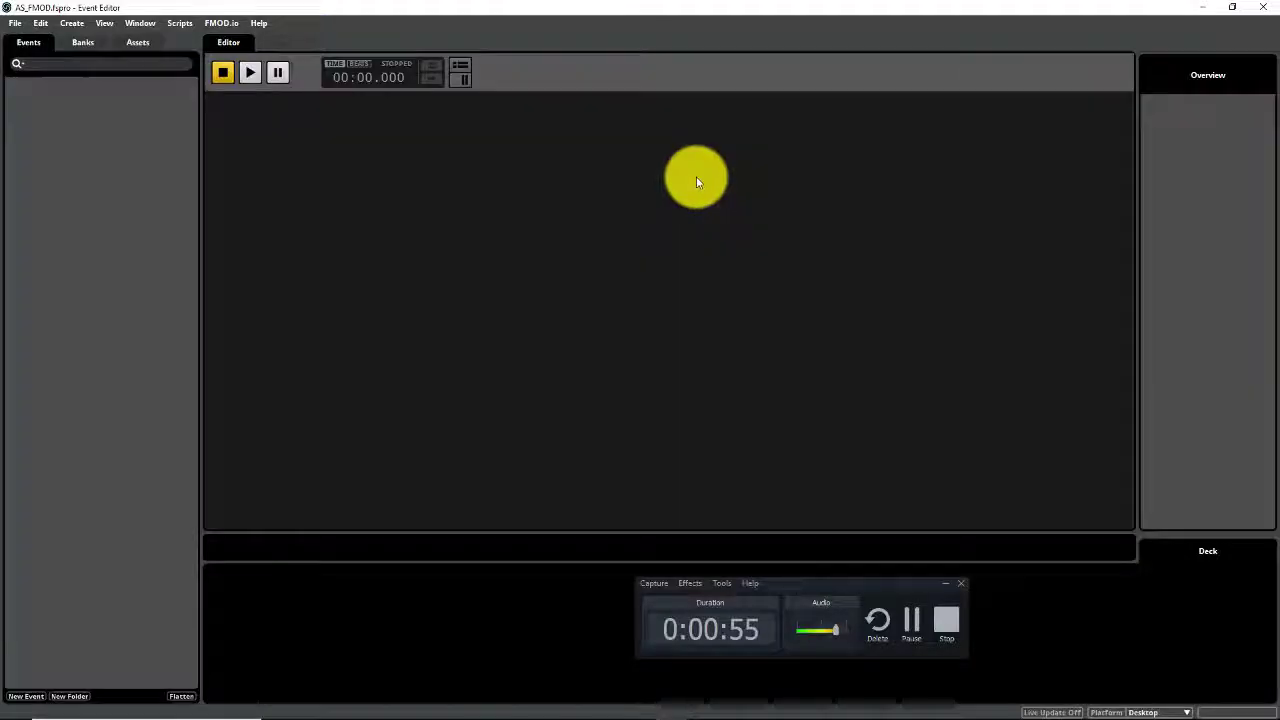
In FMOD Studio, show the Audio Bin, and open the AmbienceSwitch Assets folder on the desktop beside it
key(ctrl+3)
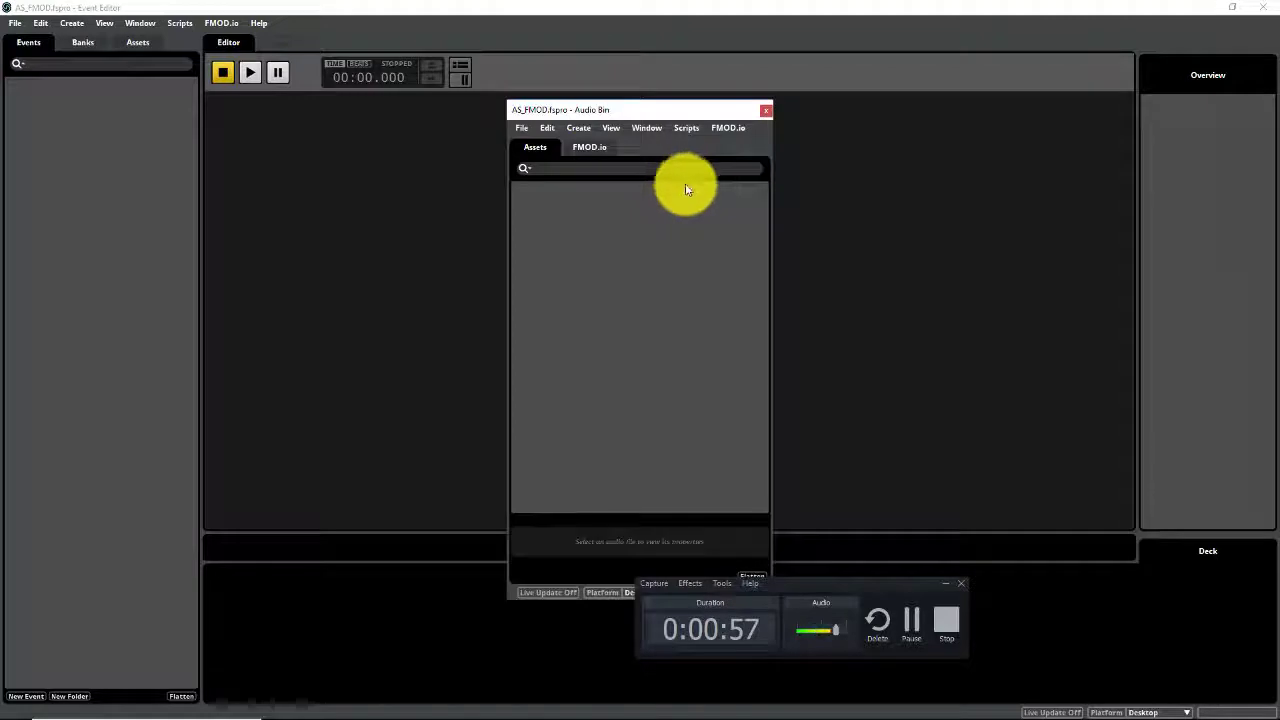
click(944, 587)
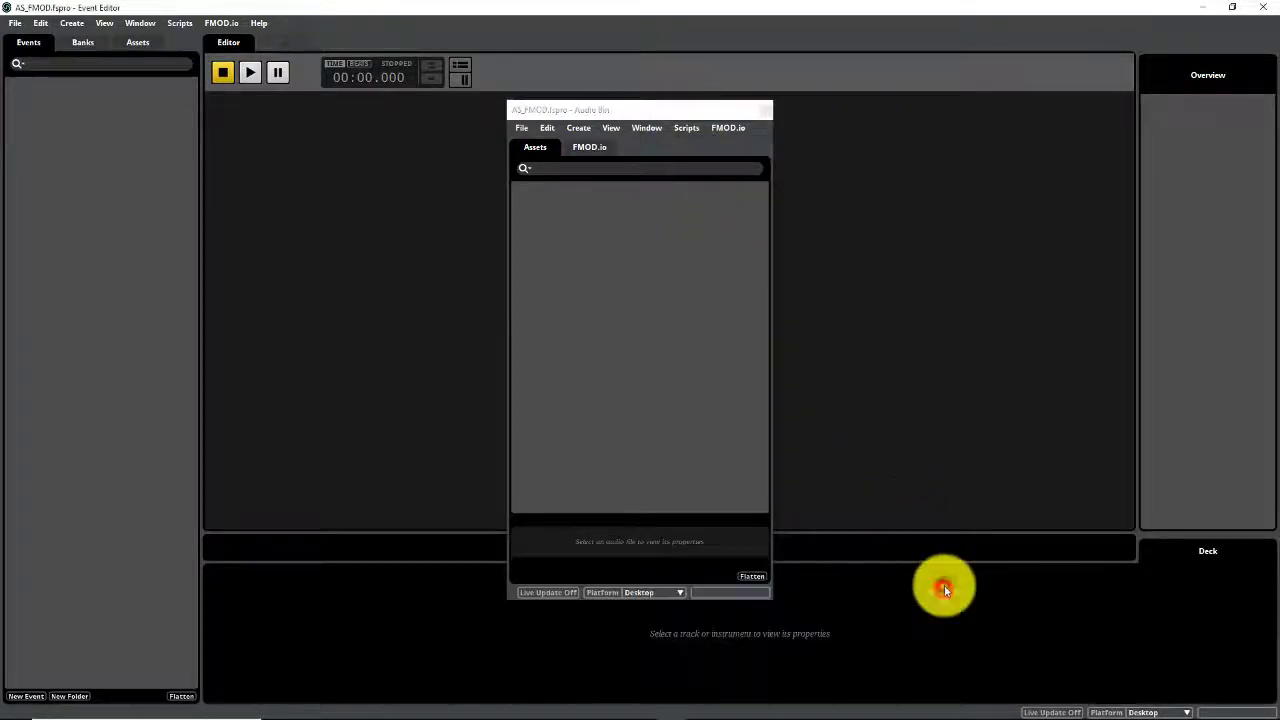
click(1211, 11)
click(1222, 10)
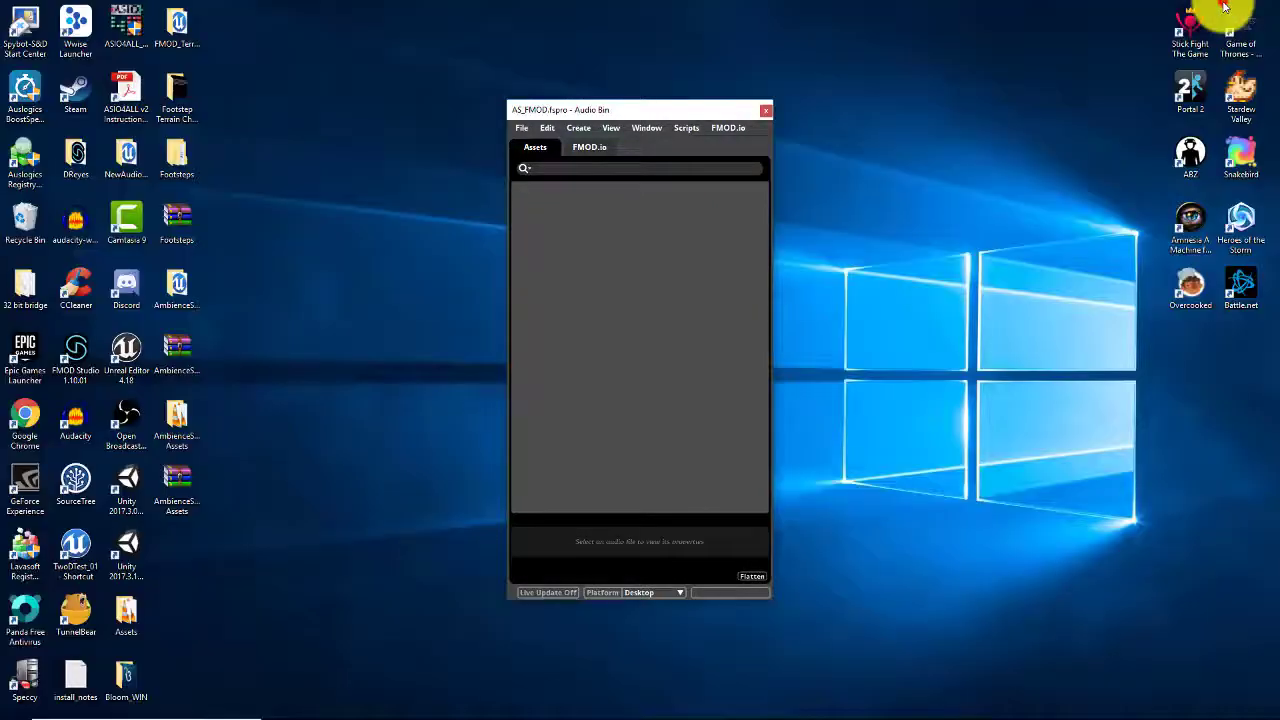
double_click(176, 415)
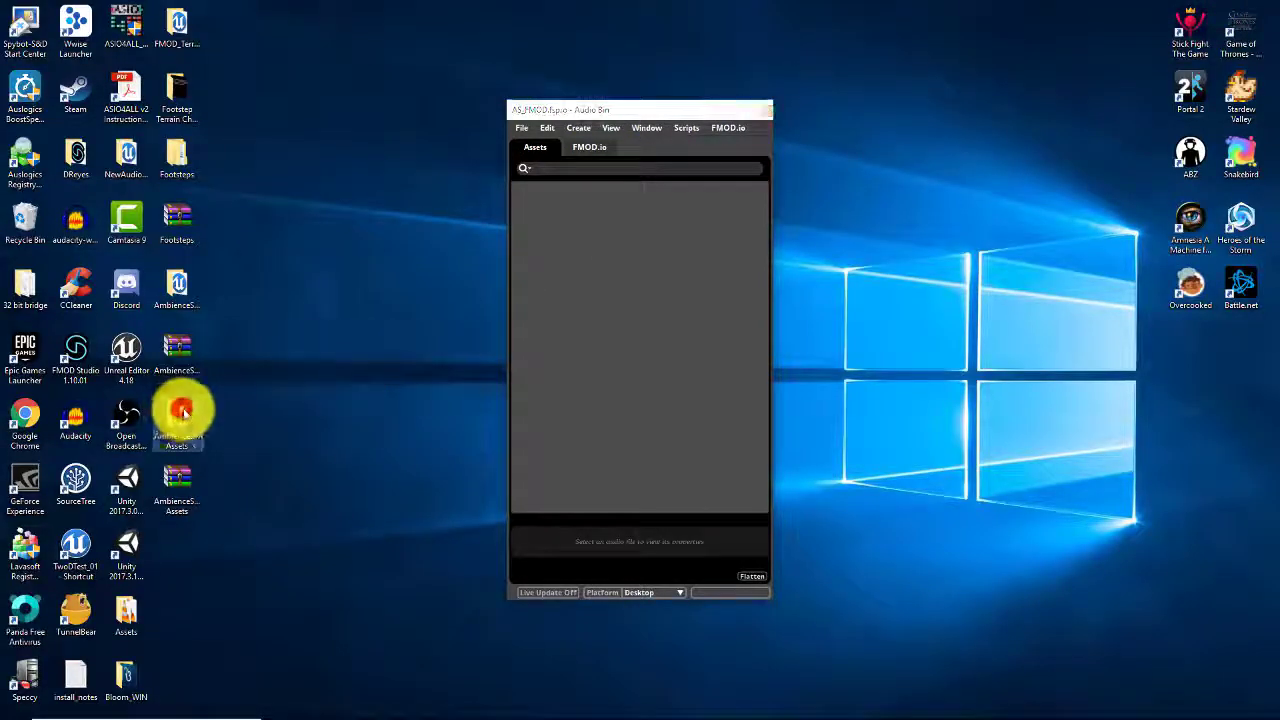
click(754, 117)
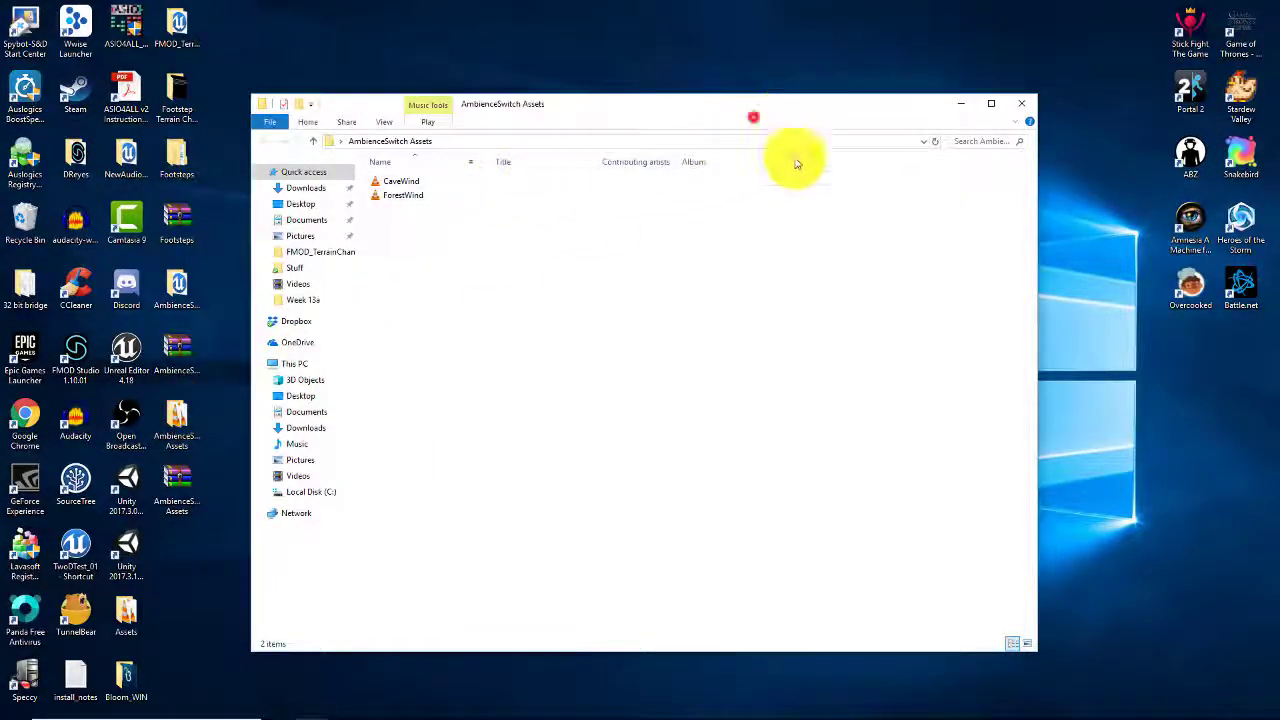
Import the CaveWind and ForestWind audio files from the folder into the Audio Bin and close the folder
drag(694, 103, 1124, 286)
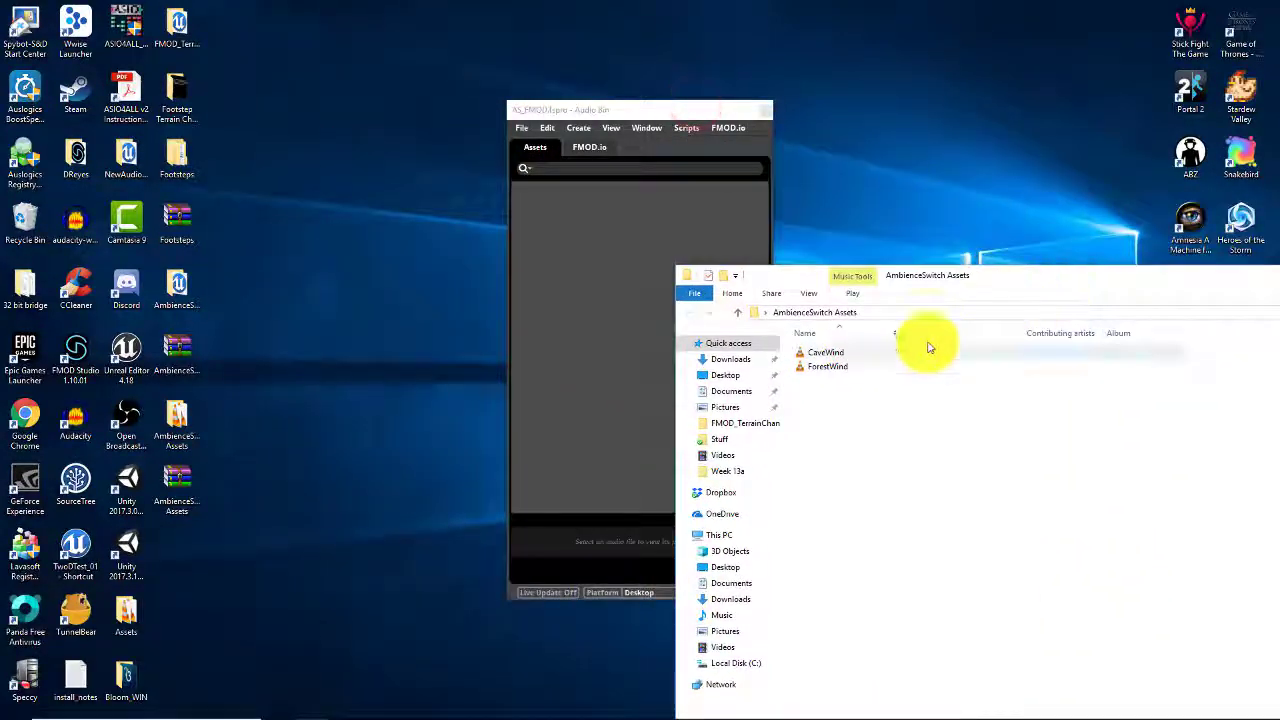
click(857, 366)
shift+click(850, 356)
drag(850, 358, 606, 277)
drag(975, 281, 534, 186)
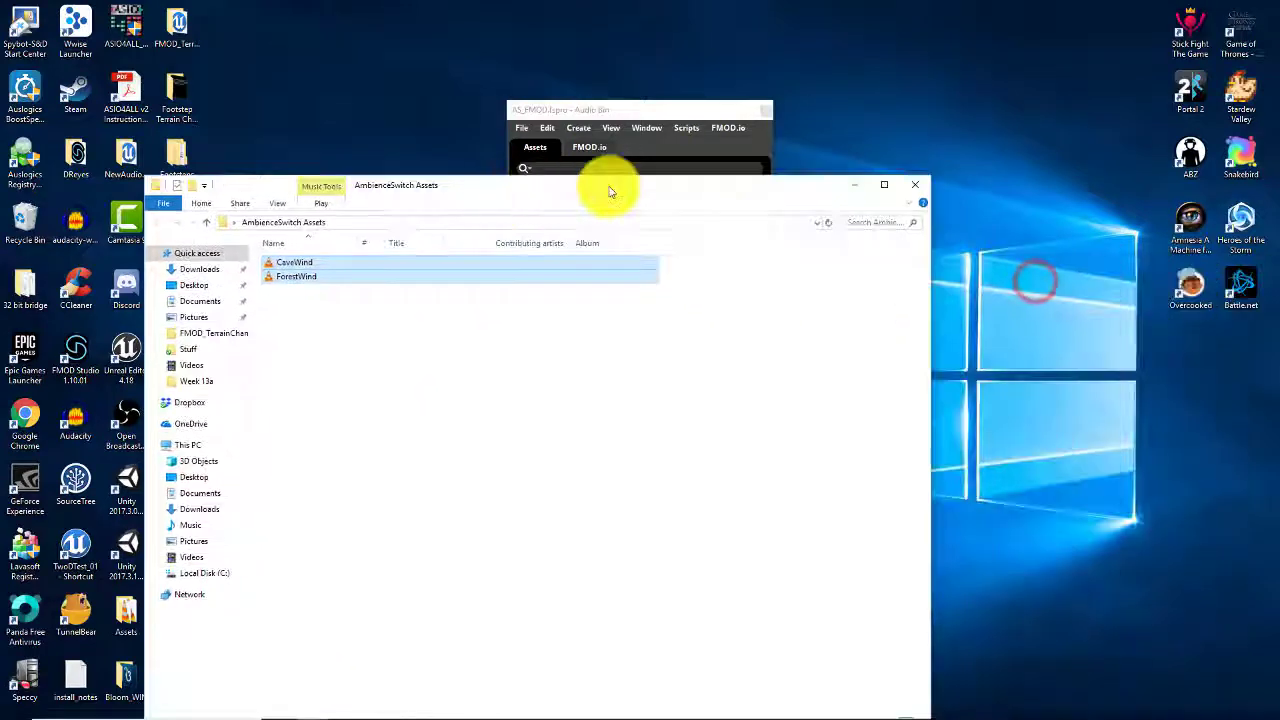
click(920, 187)
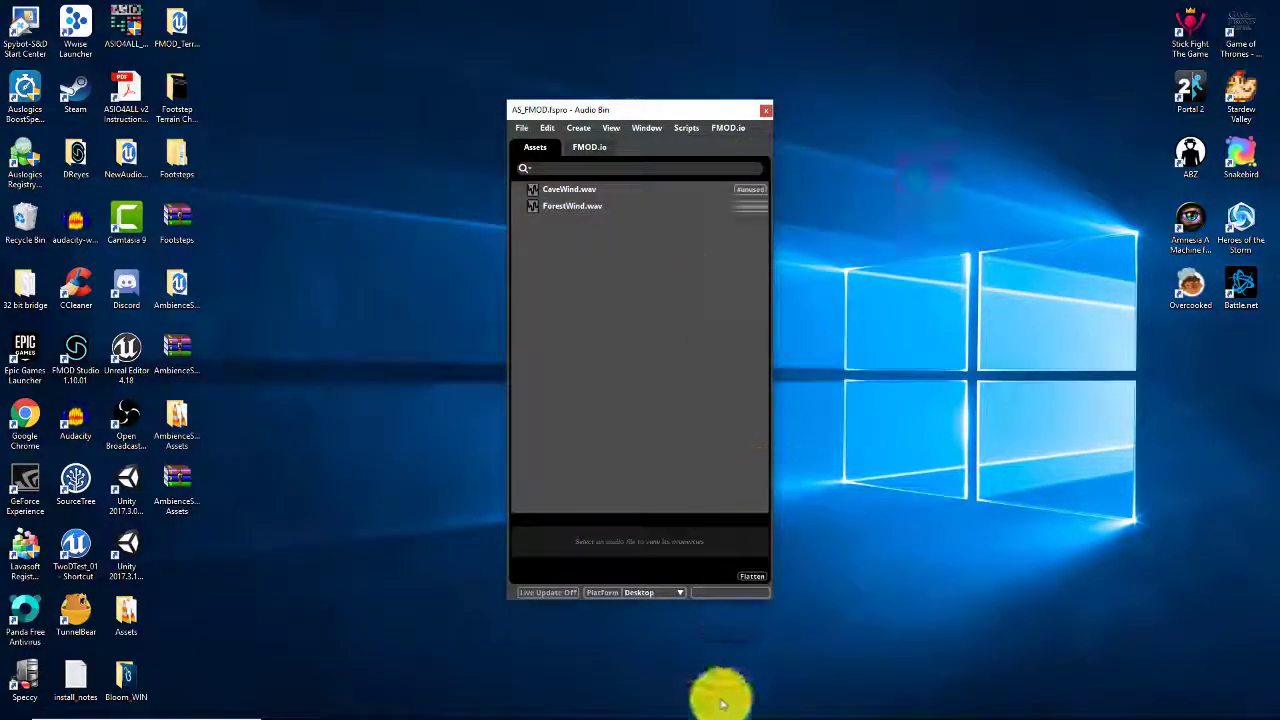
Bring back the FMOD Event Editor and close the Audio Bin
mouse_move(635, 708)
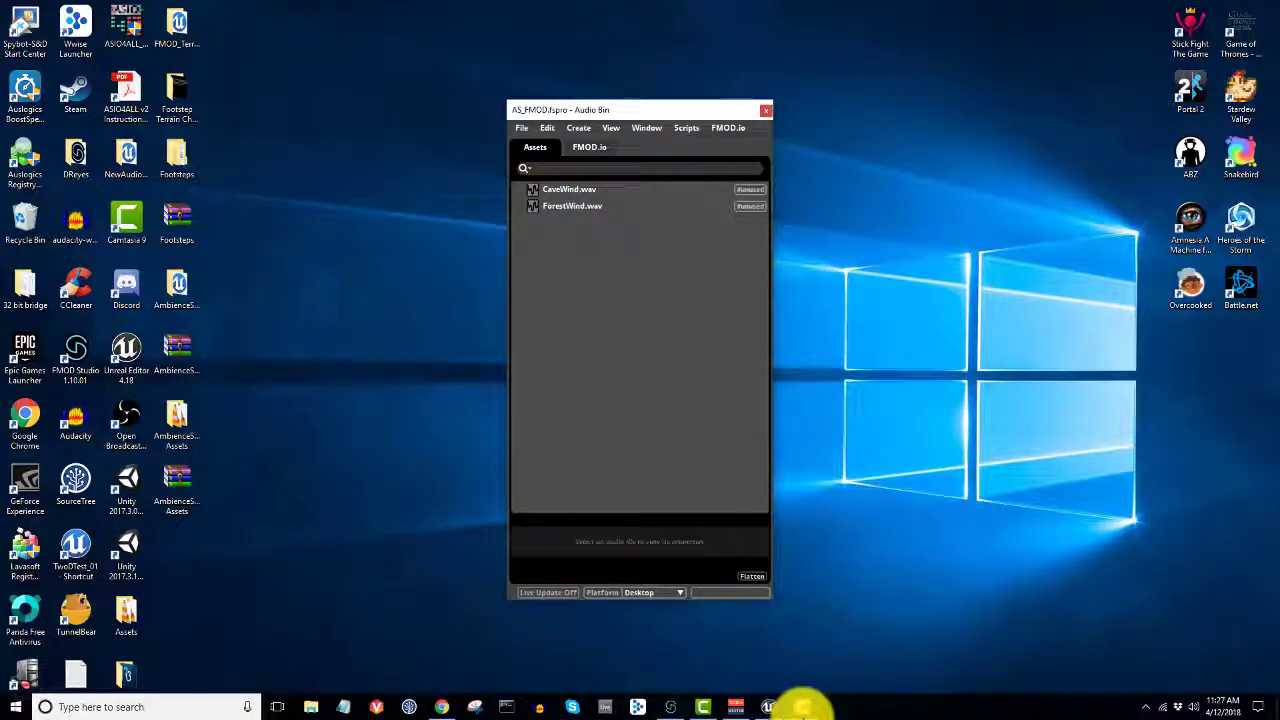
click(666, 705)
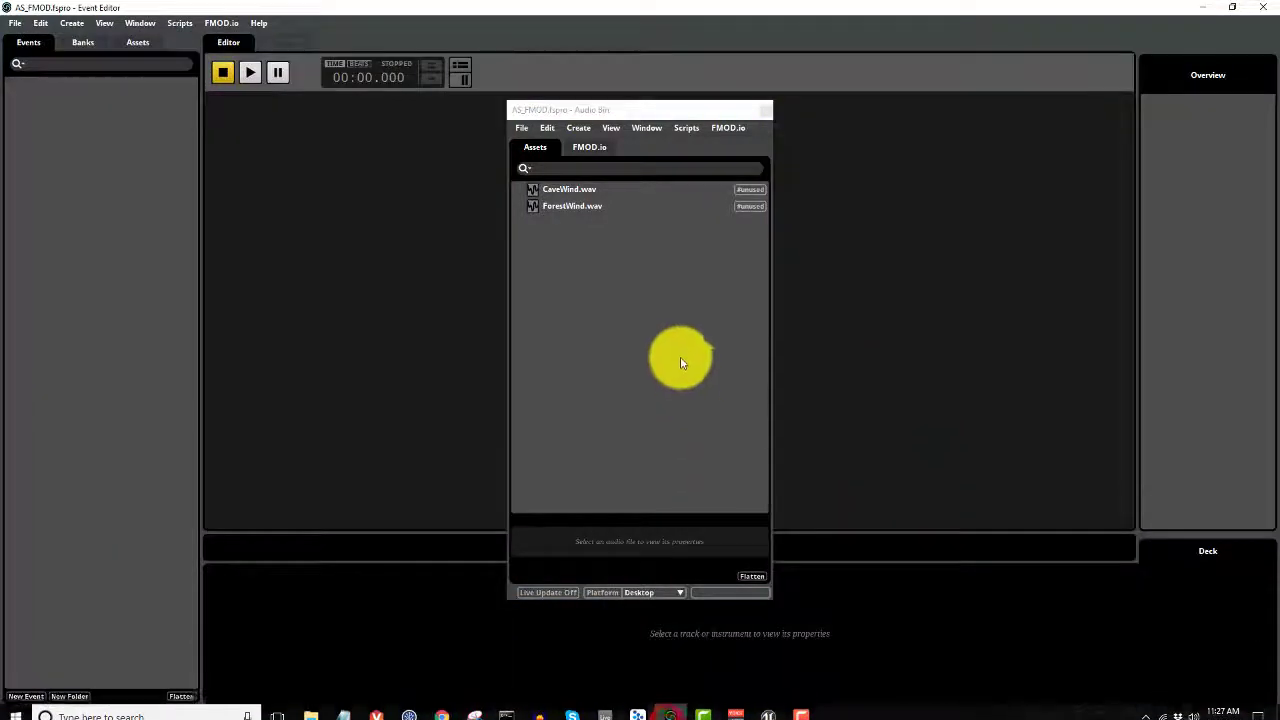
click(766, 109)
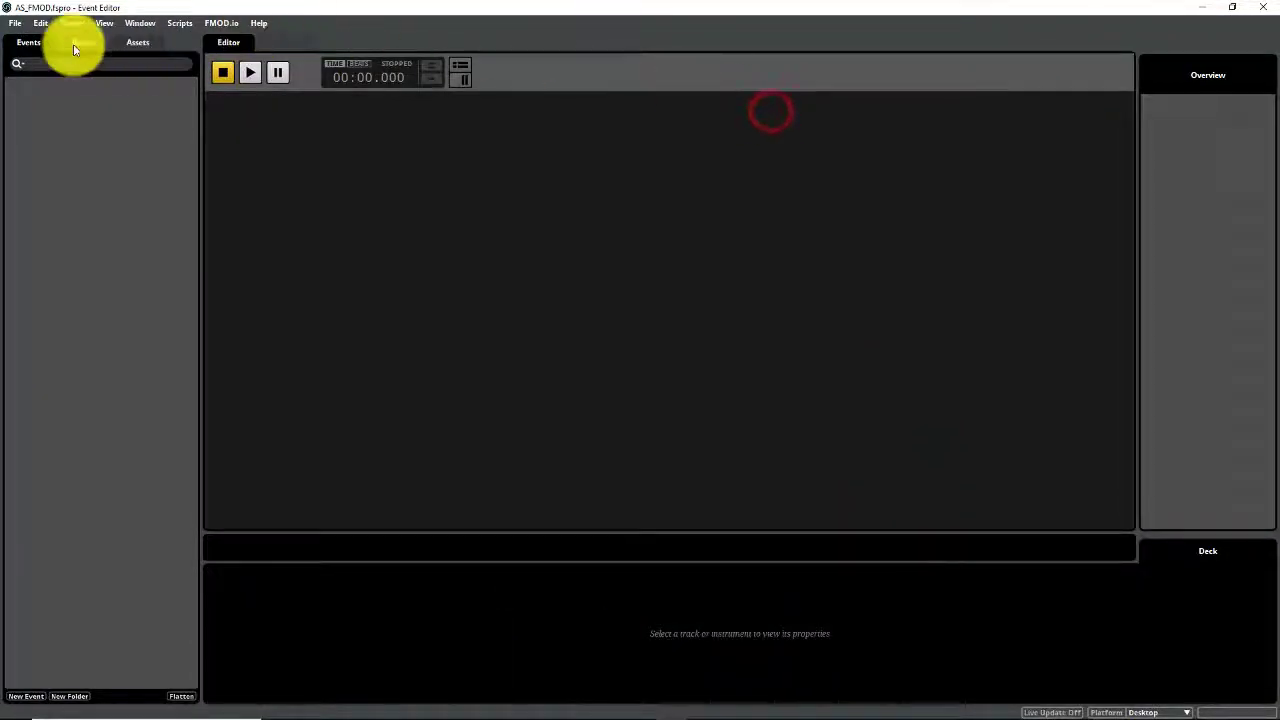
Create two new 2D events named Exterior and Interior
right_click(55, 113)
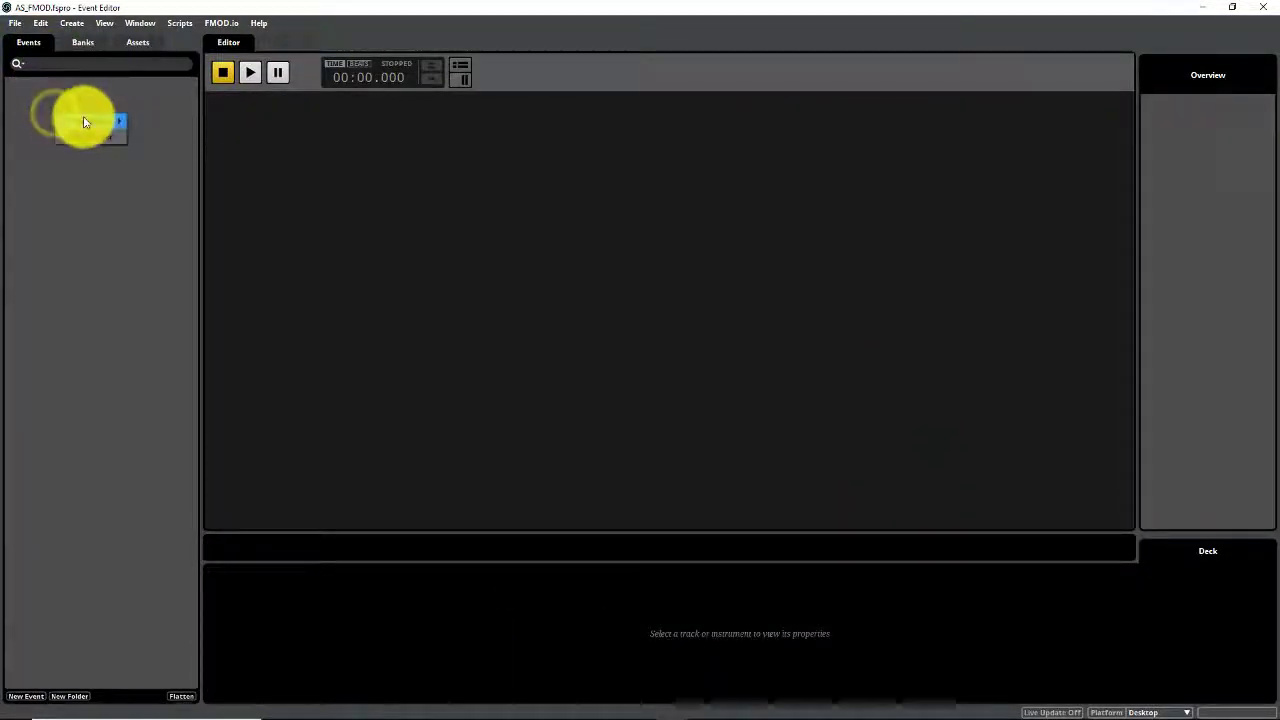
mouse_move(89, 126)
click(169, 137)
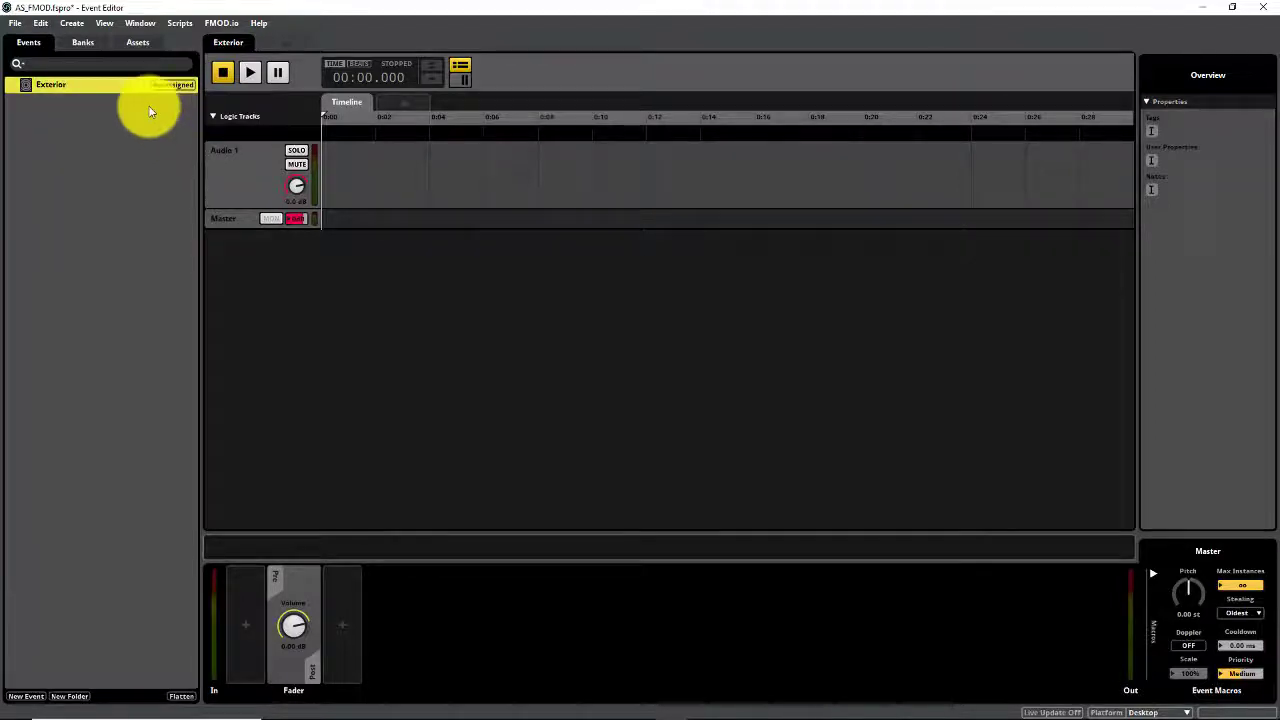
right_click(171, 114)
mouse_move(186, 120)
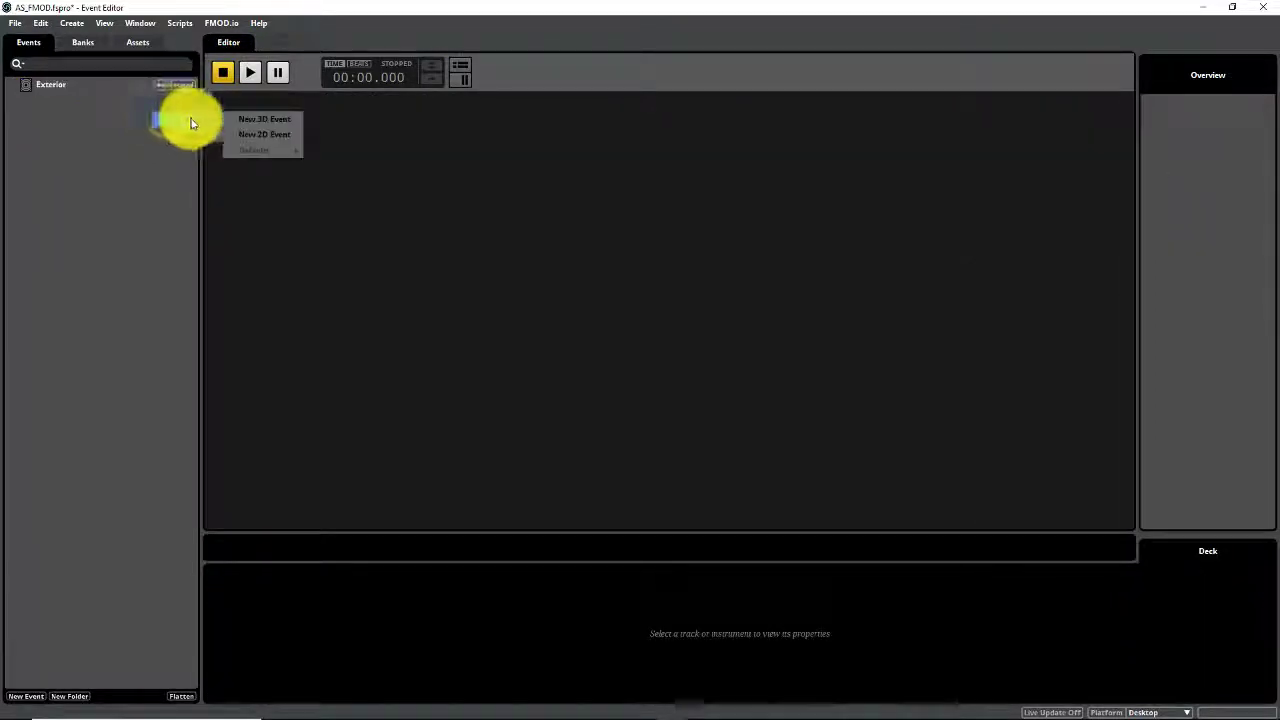
click(240, 140)
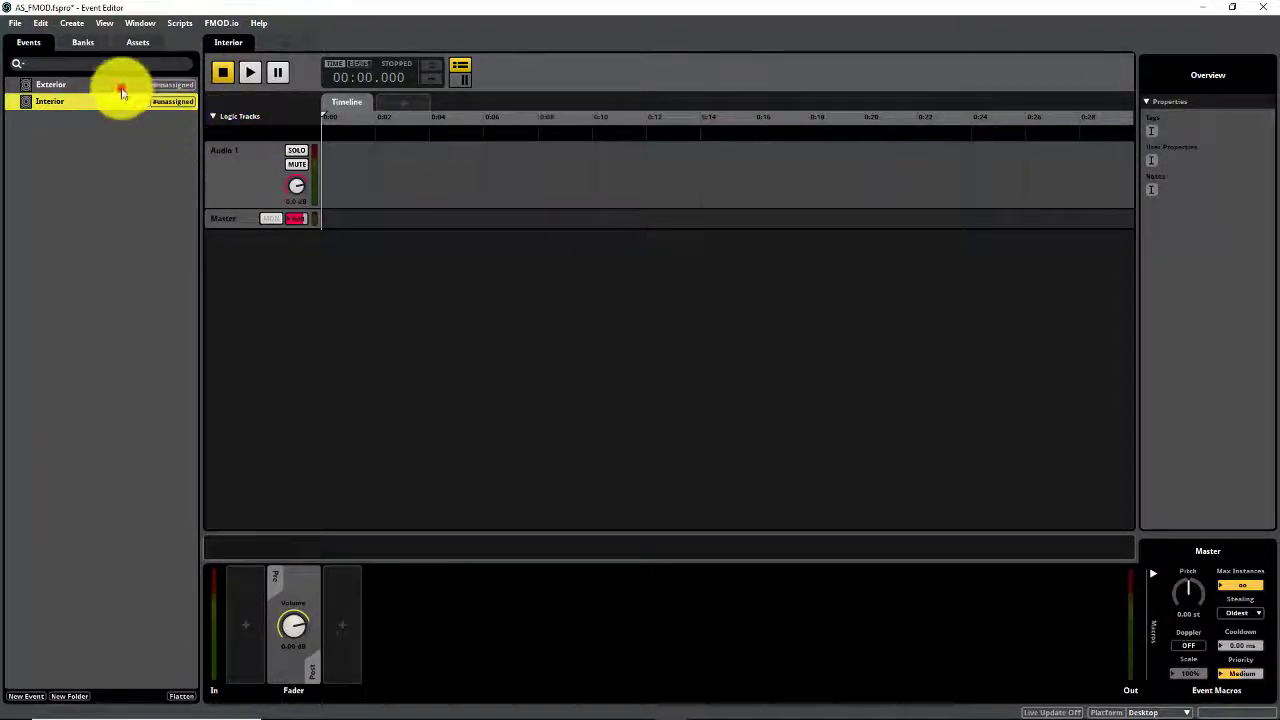
Assign both the Exterior and Interior events to the Master Bank
right_click(121, 88)
mouse_move(154, 127)
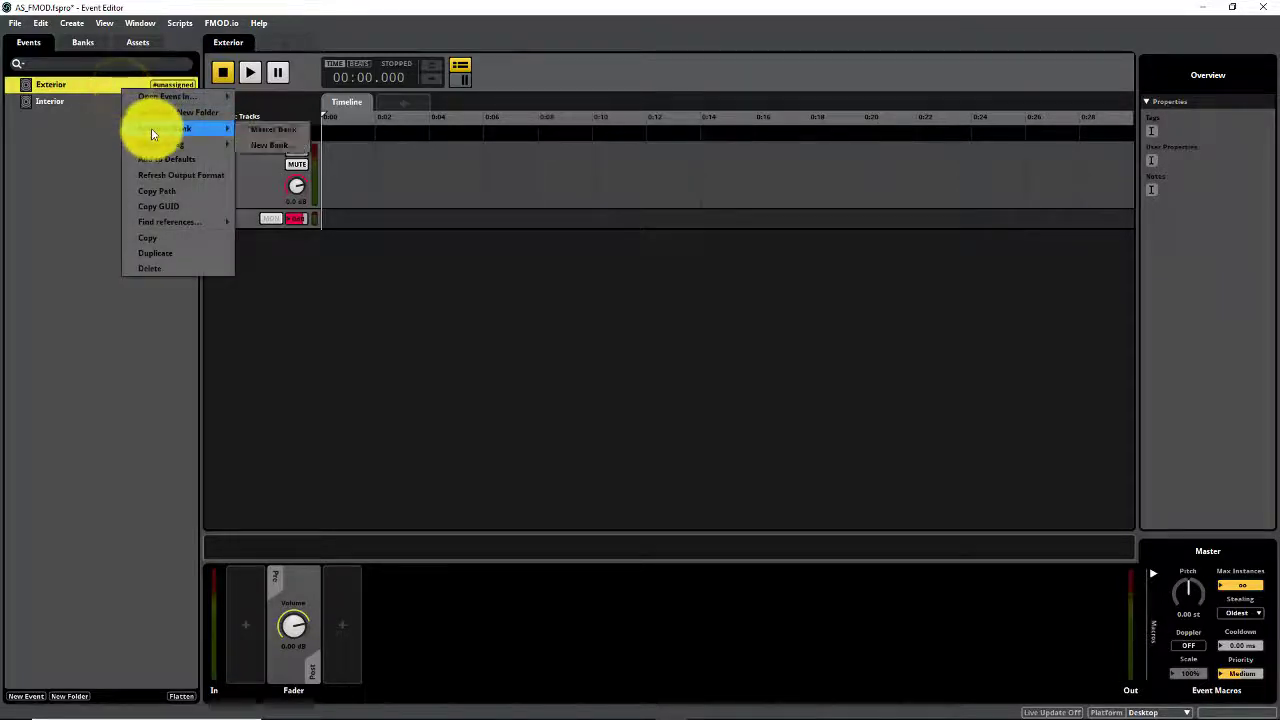
click(249, 130)
right_click(125, 105)
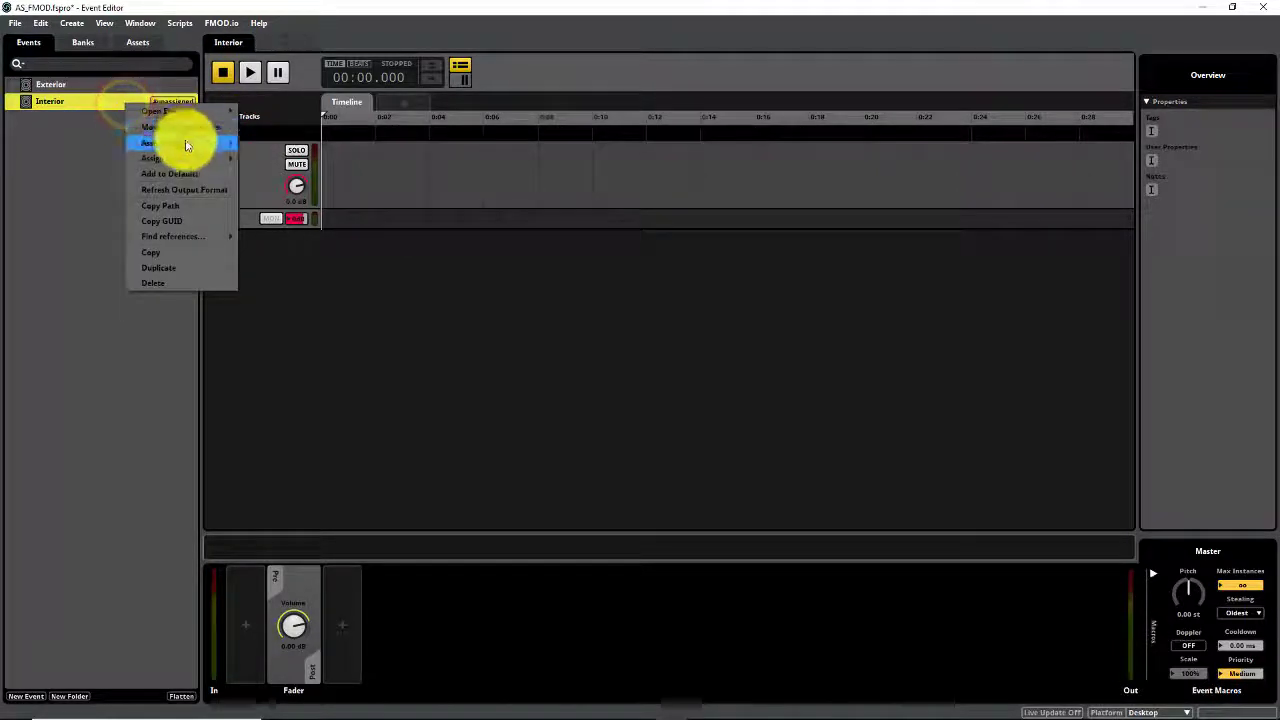
click(270, 144)
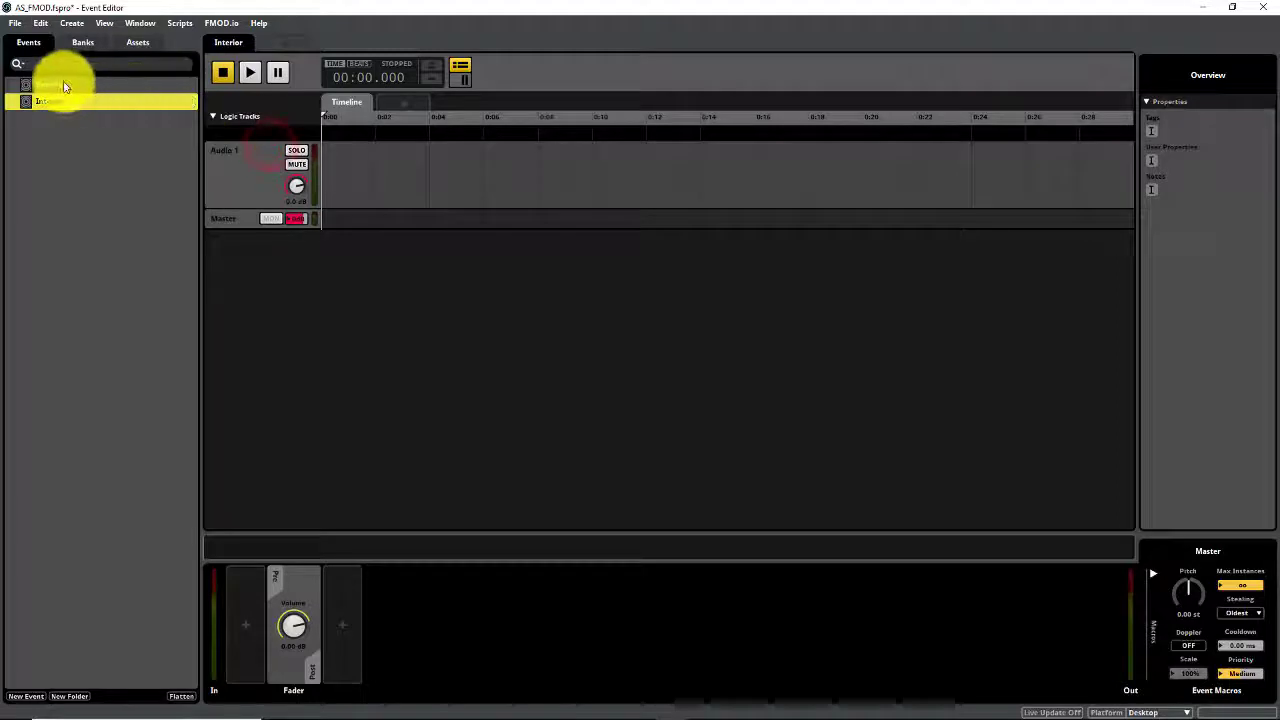
Place ForestWind.wav at the start of the Exterior event's Audio 1 track and add a loop region over it
click(137, 42)
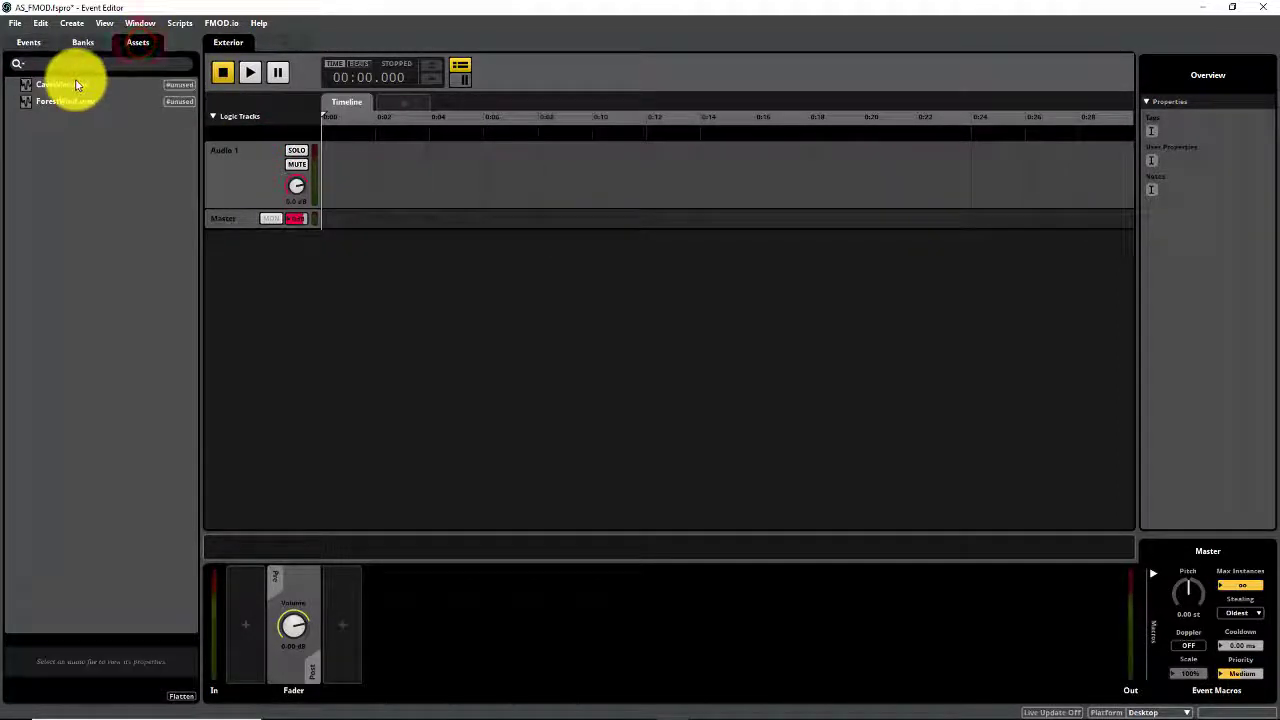
drag(55, 105, 430, 148)
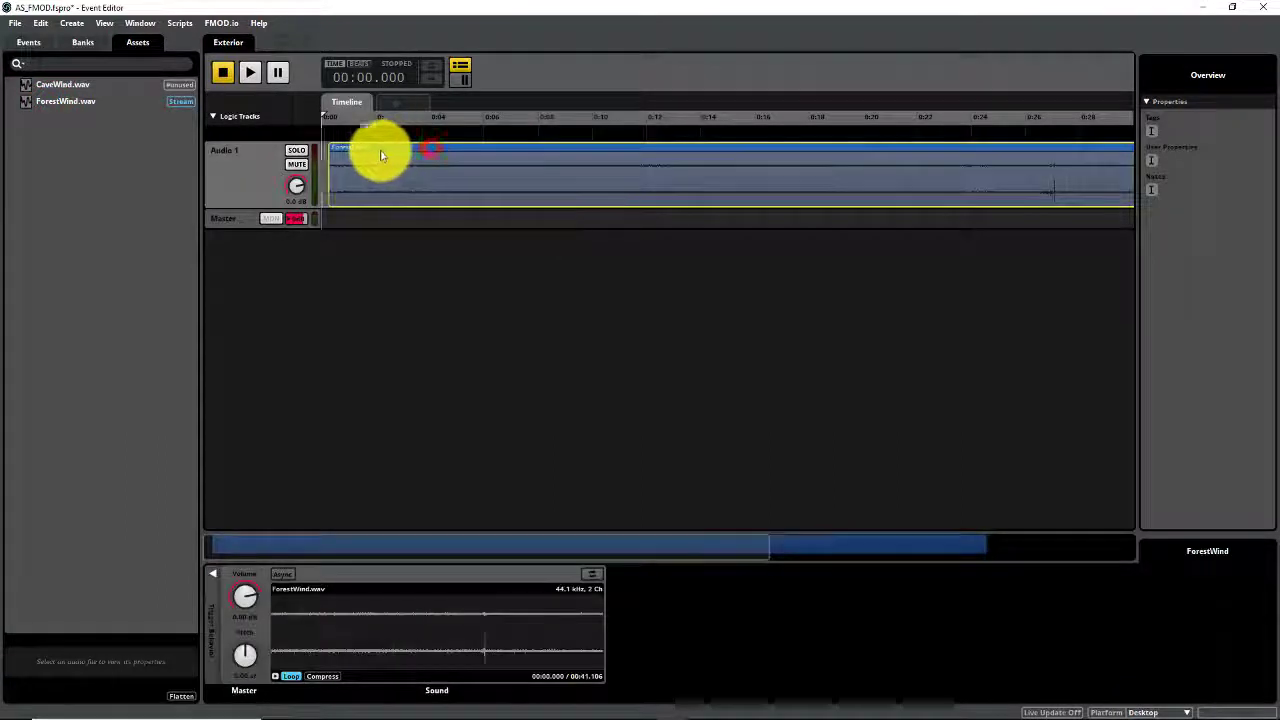
right_click(366, 150)
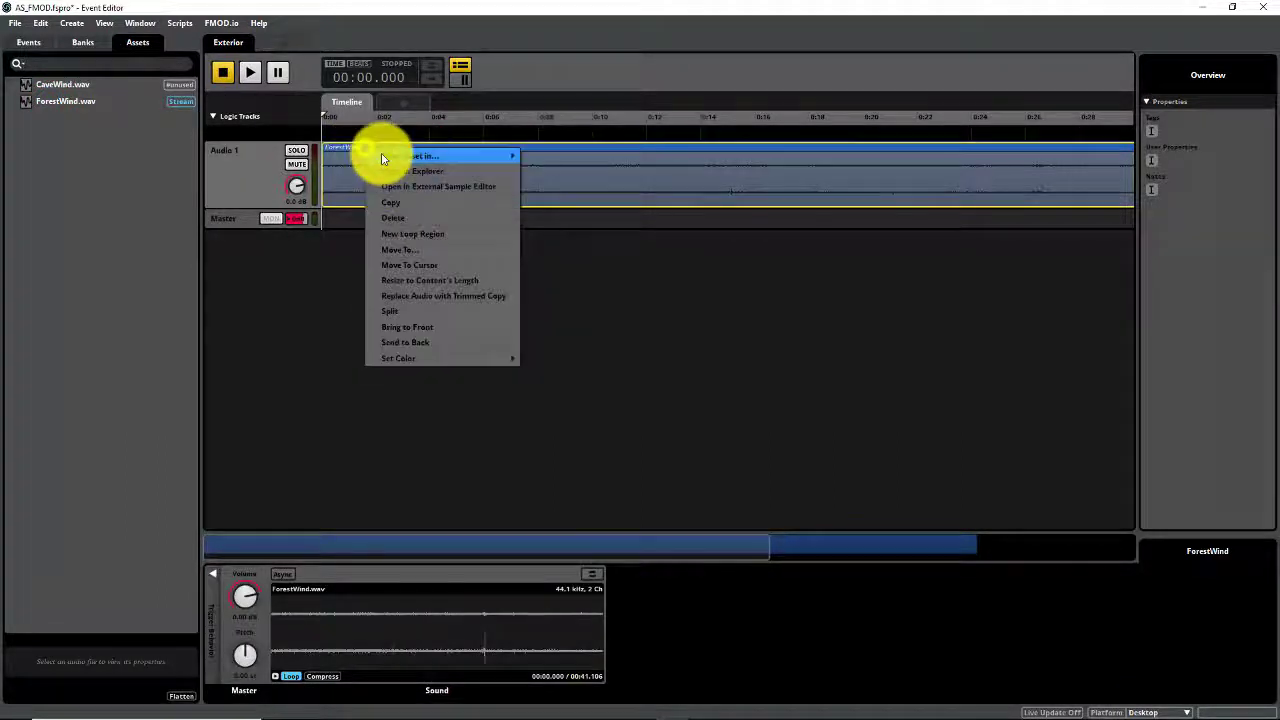
click(414, 228)
Place CaveWind.wav at the start of the Interior event's Audio 1 track and add a loop region over it
click(38, 45)
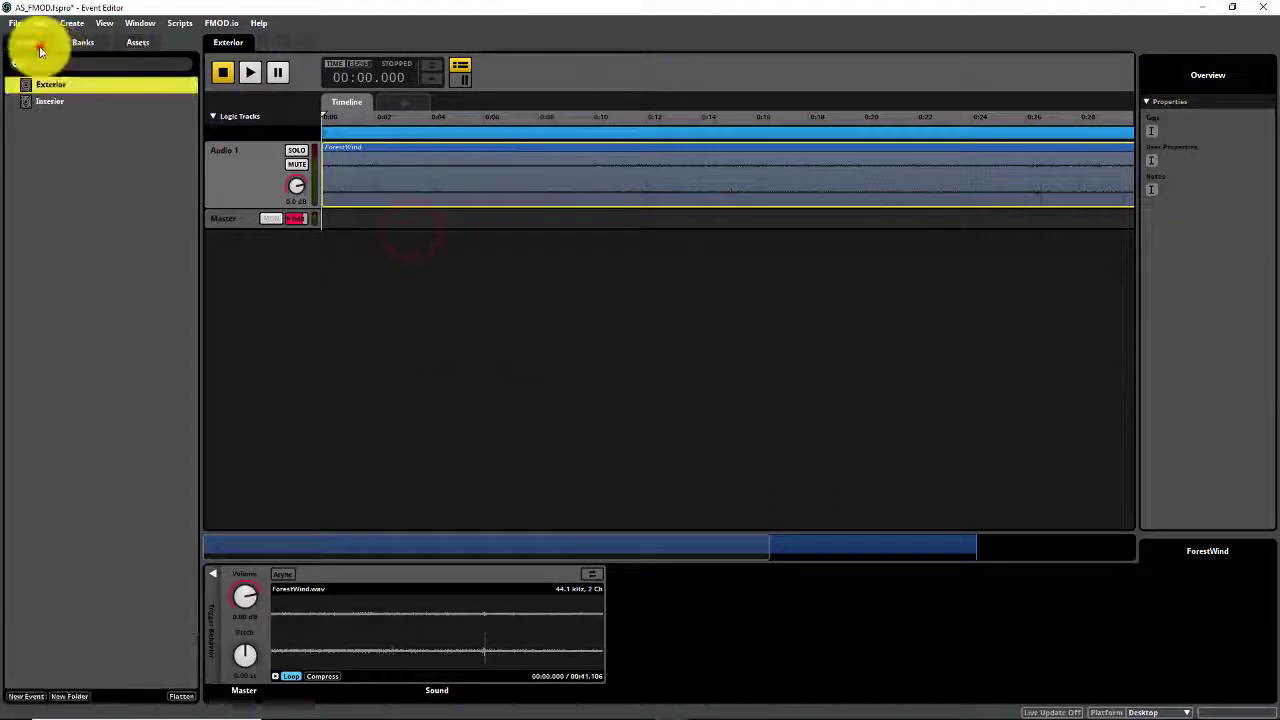
click(52, 104)
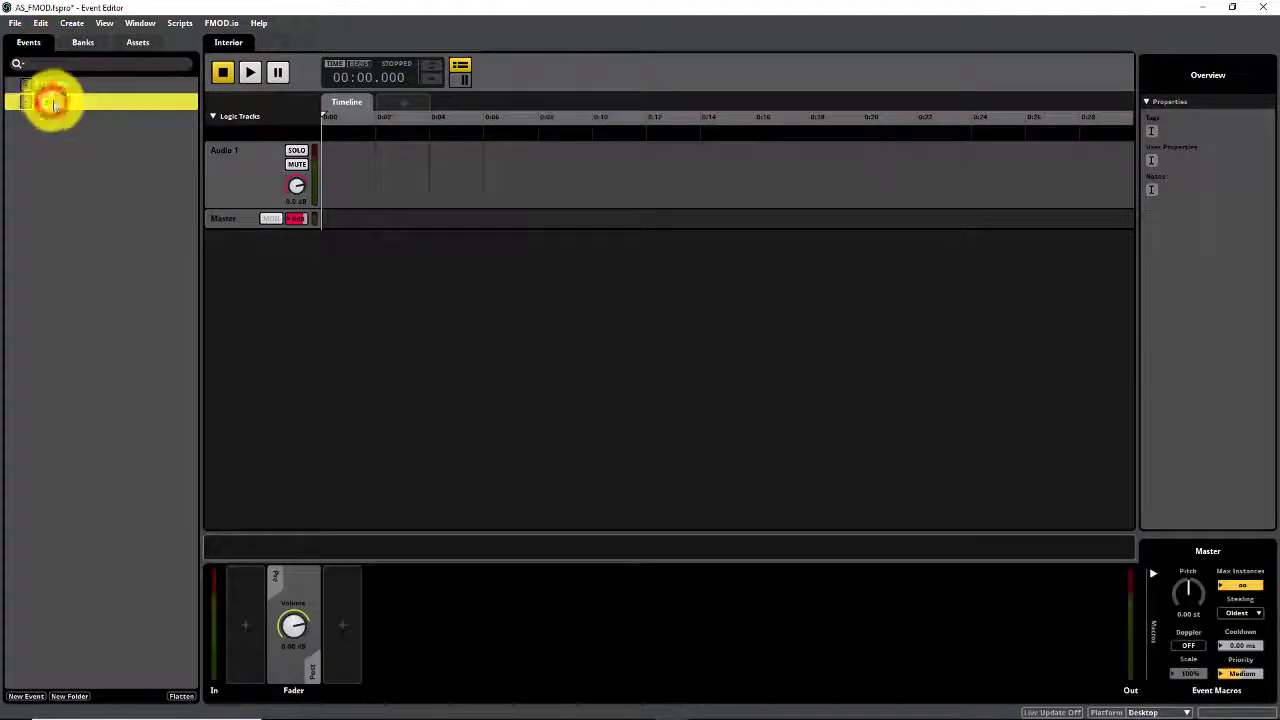
click(138, 42)
drag(67, 87, 366, 149)
right_click(366, 149)
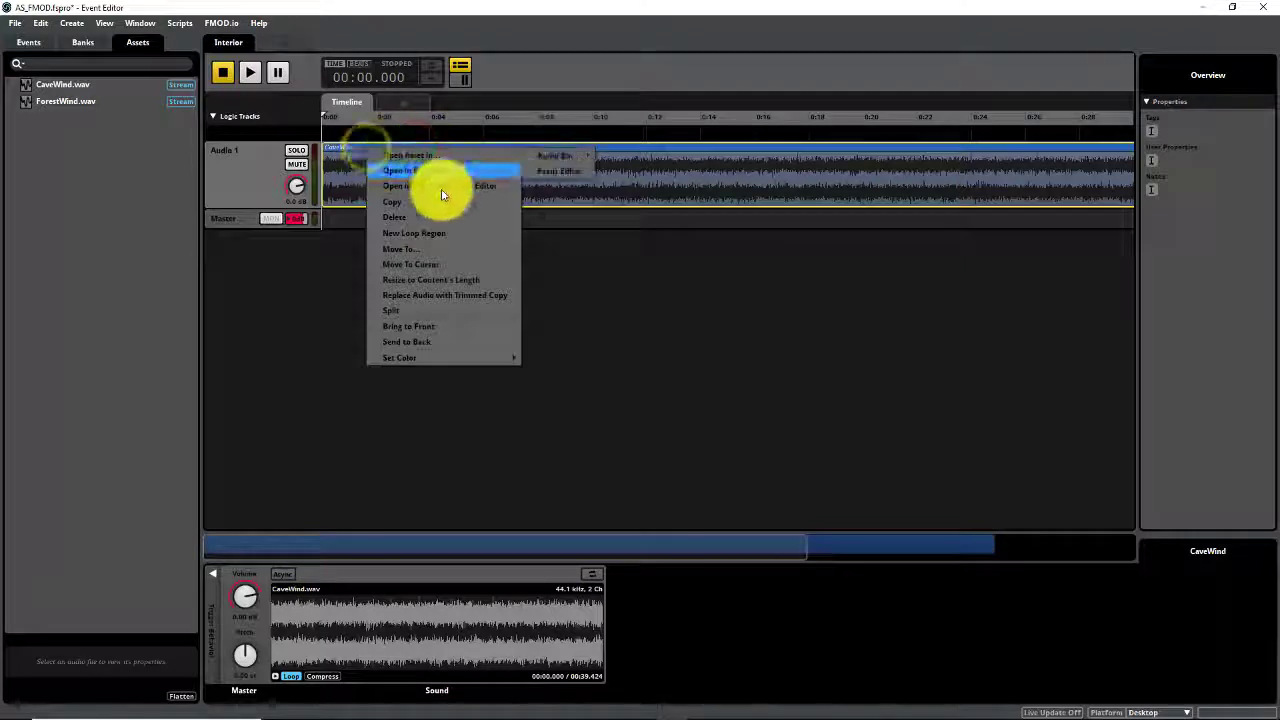
click(433, 235)
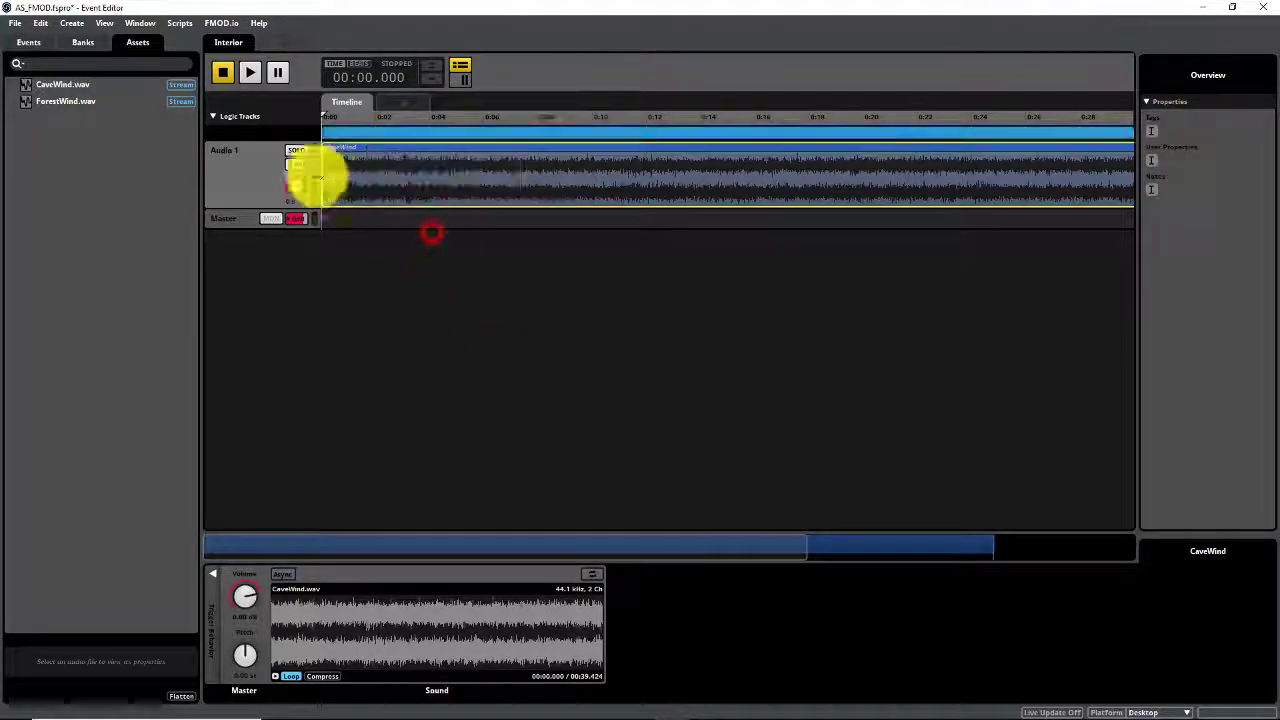
Play back and stop the Interior event, and do the same for the Exterior event to audition both ambiences
click(251, 75)
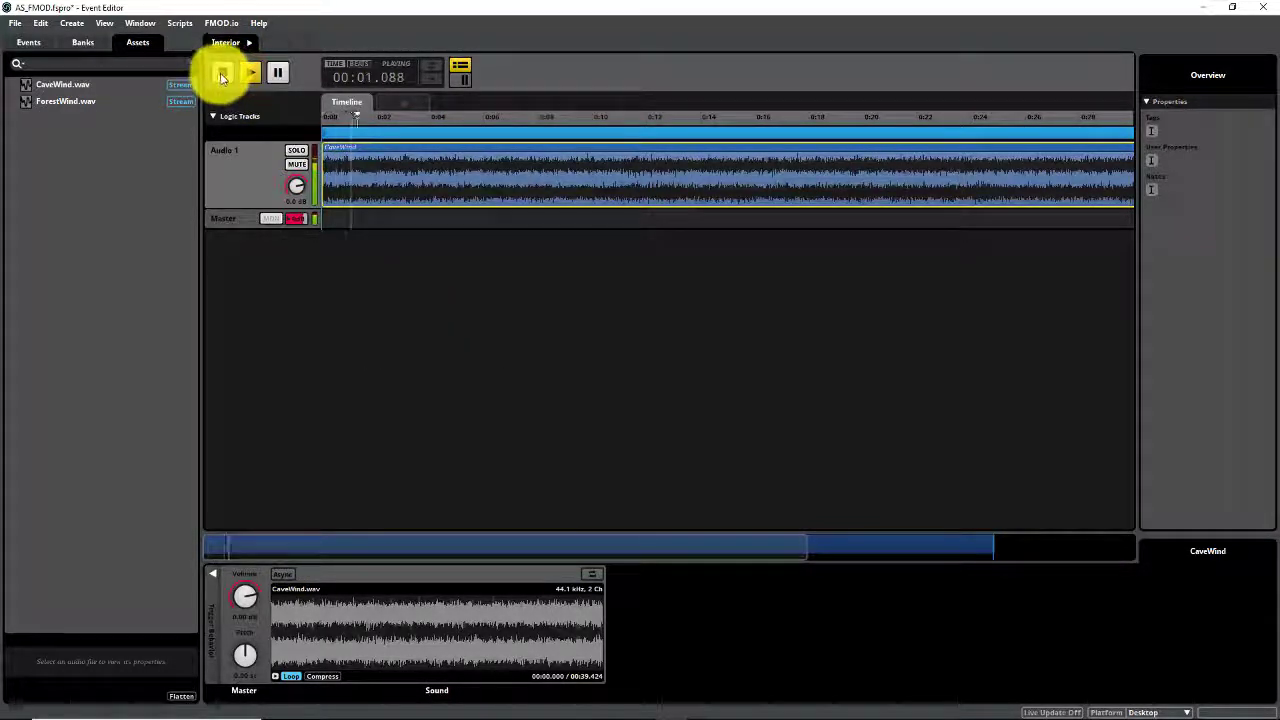
click(222, 76)
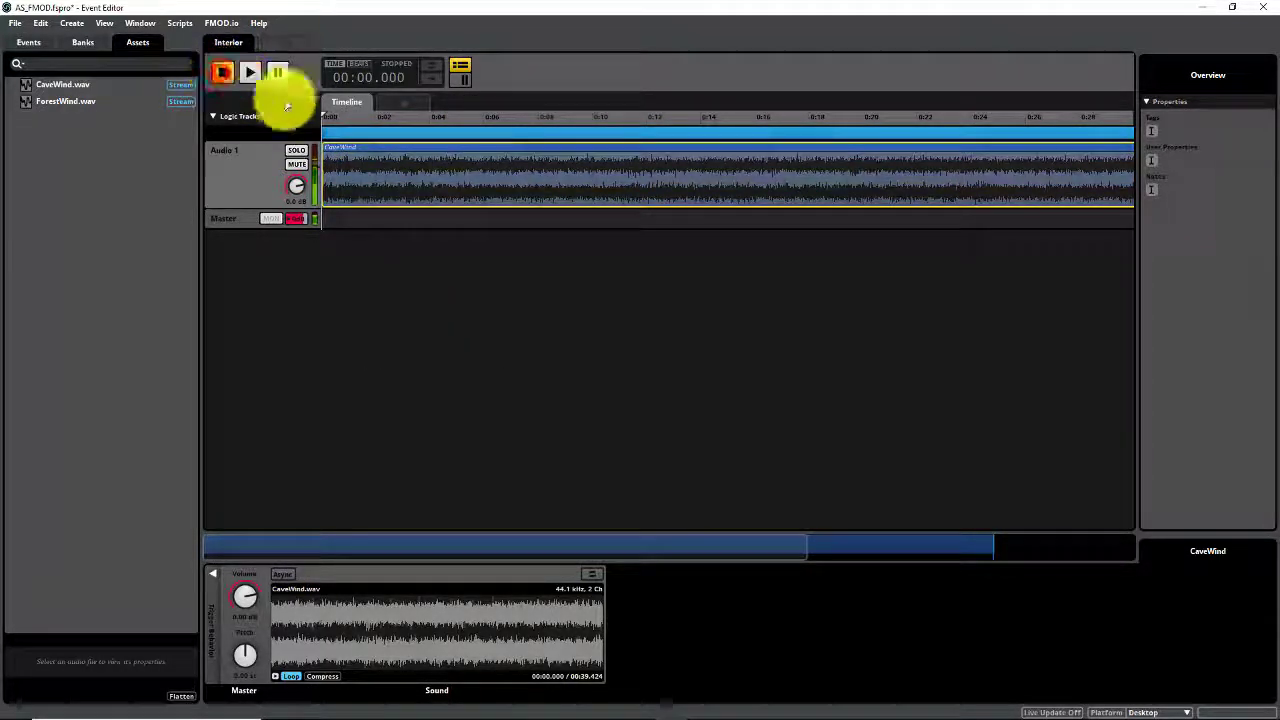
click(29, 42)
click(55, 85)
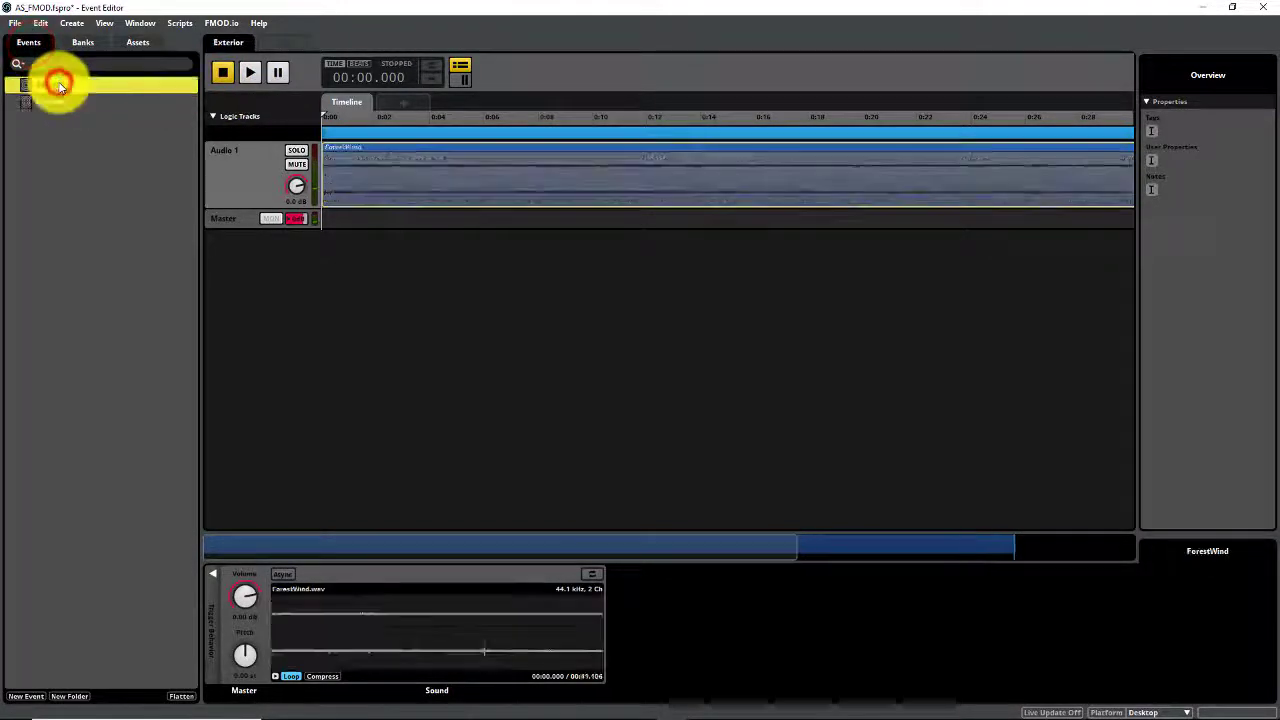
click(251, 74)
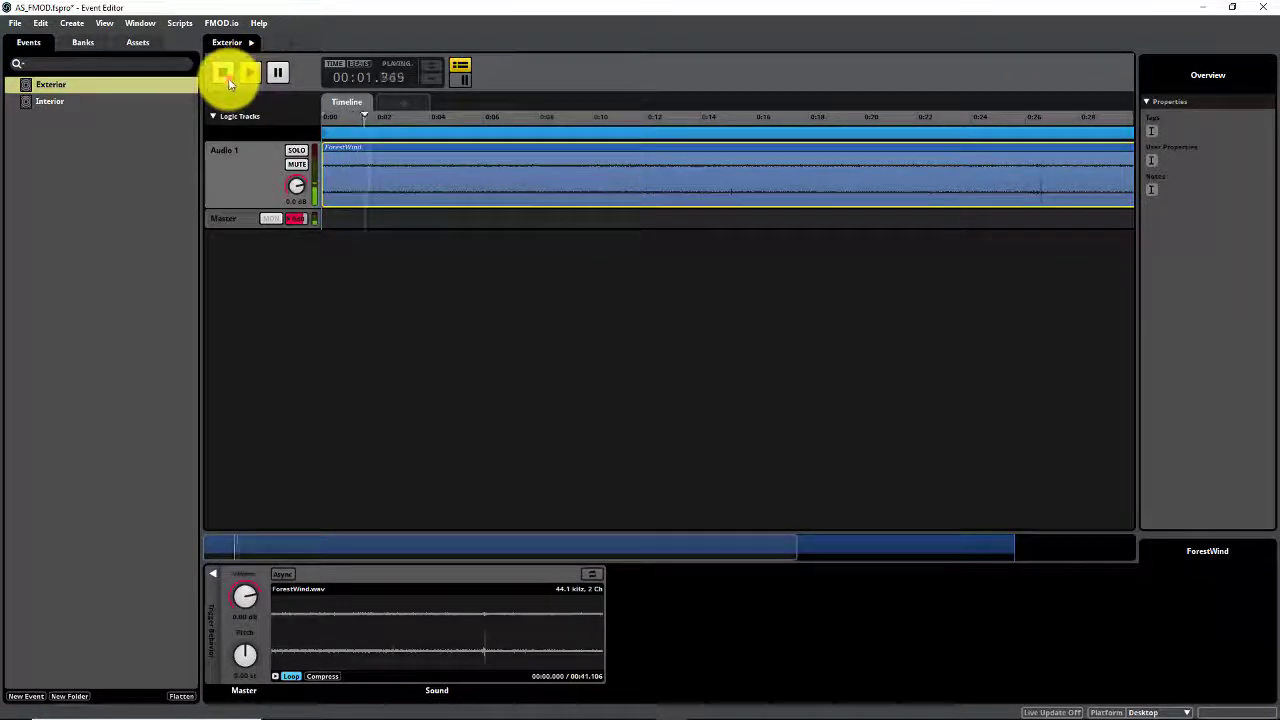
click(226, 76)
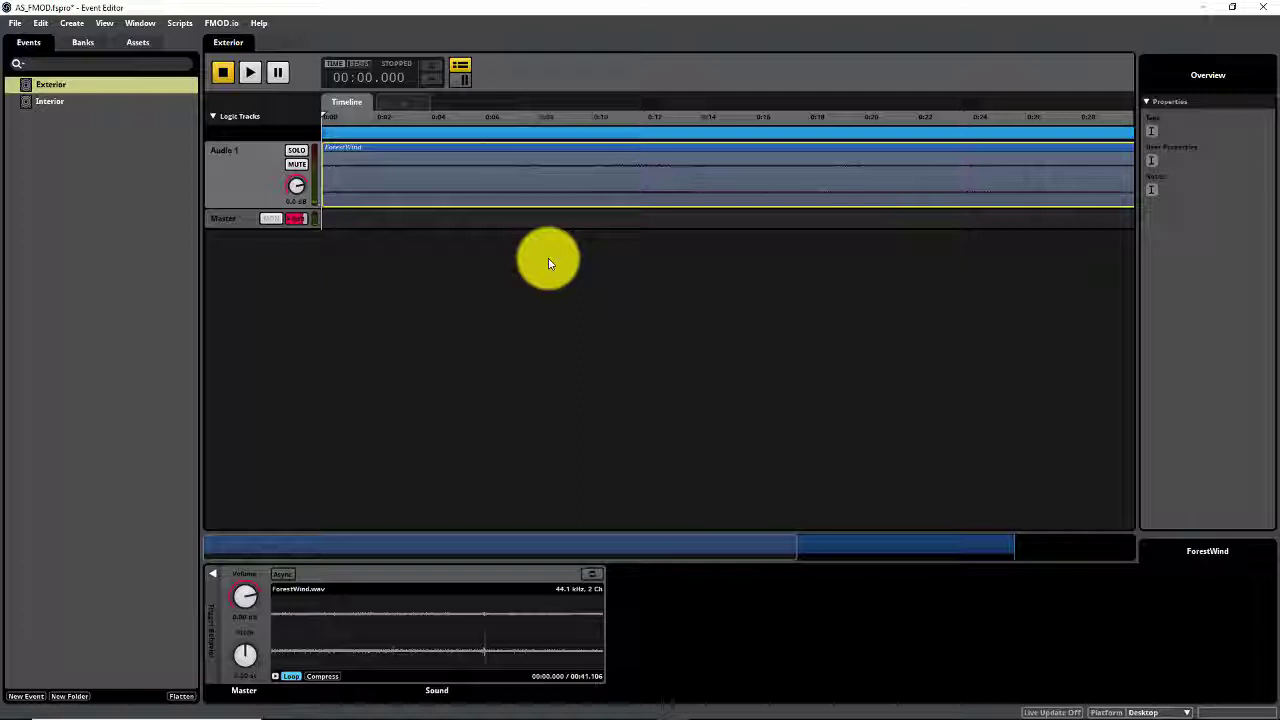
Build the FMOD project's banks and switch to the Unreal Editor
key(F7)
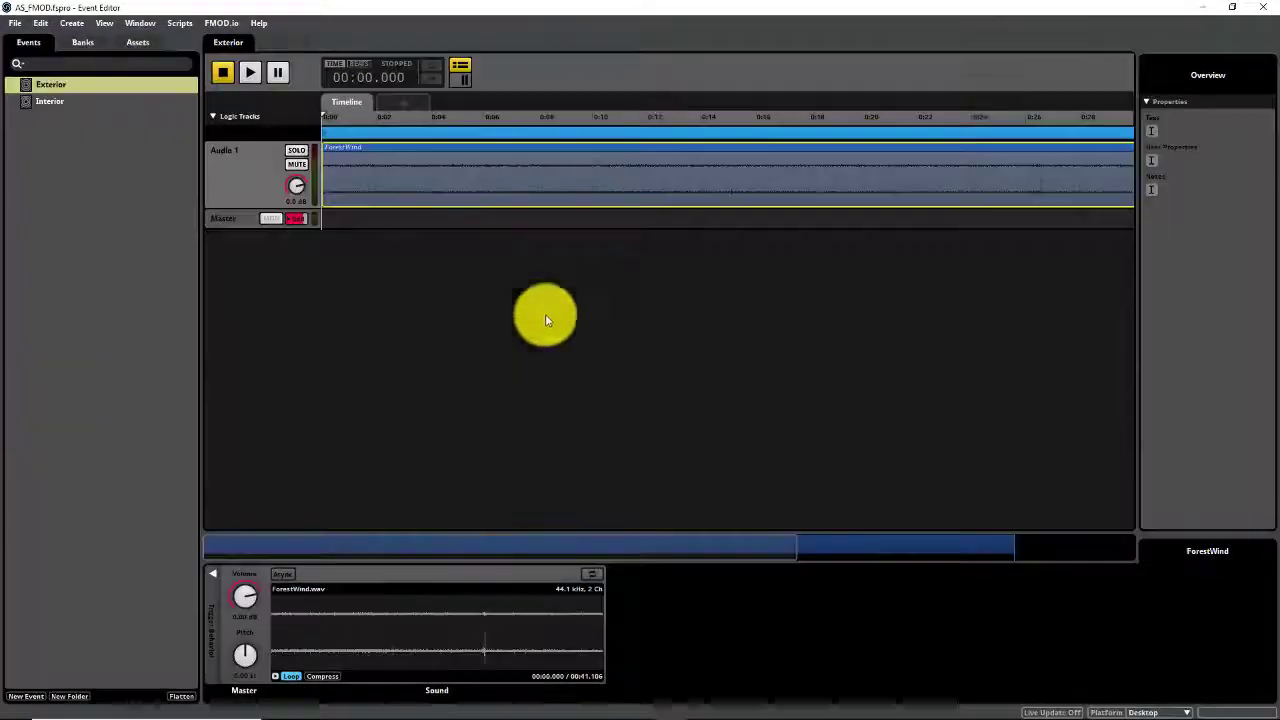
mouse_move(677, 706)
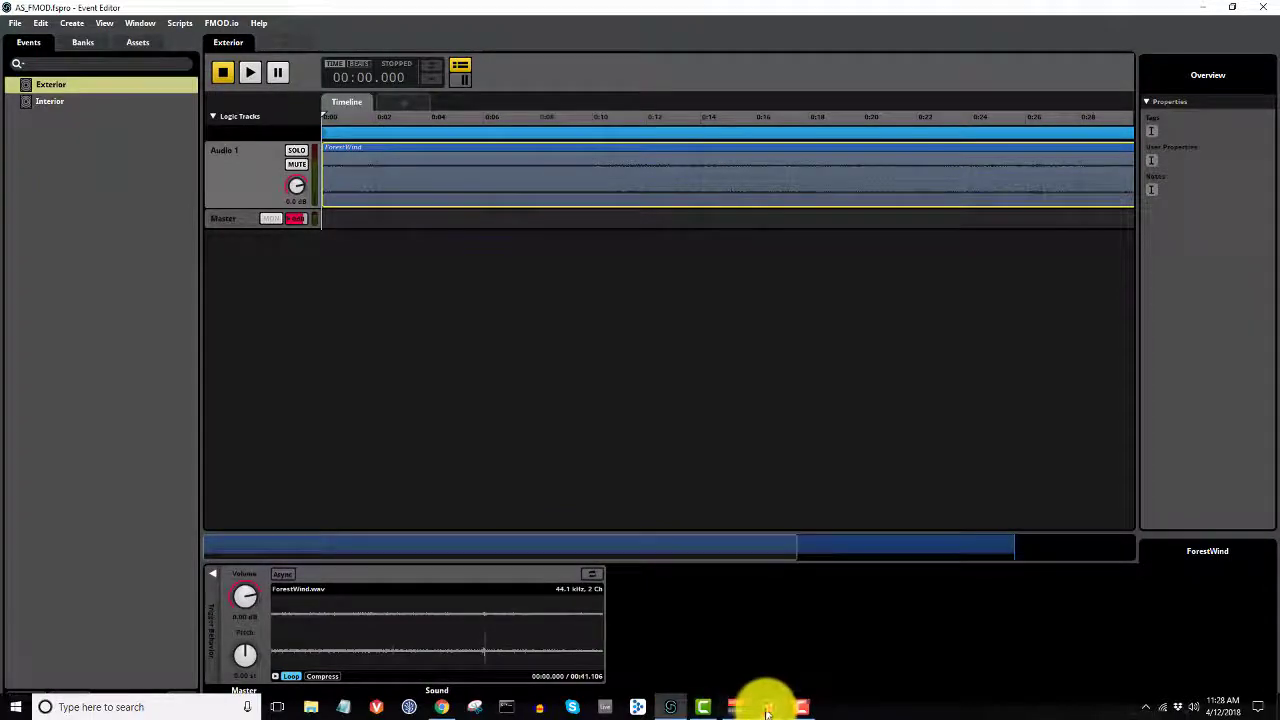
click(766, 708)
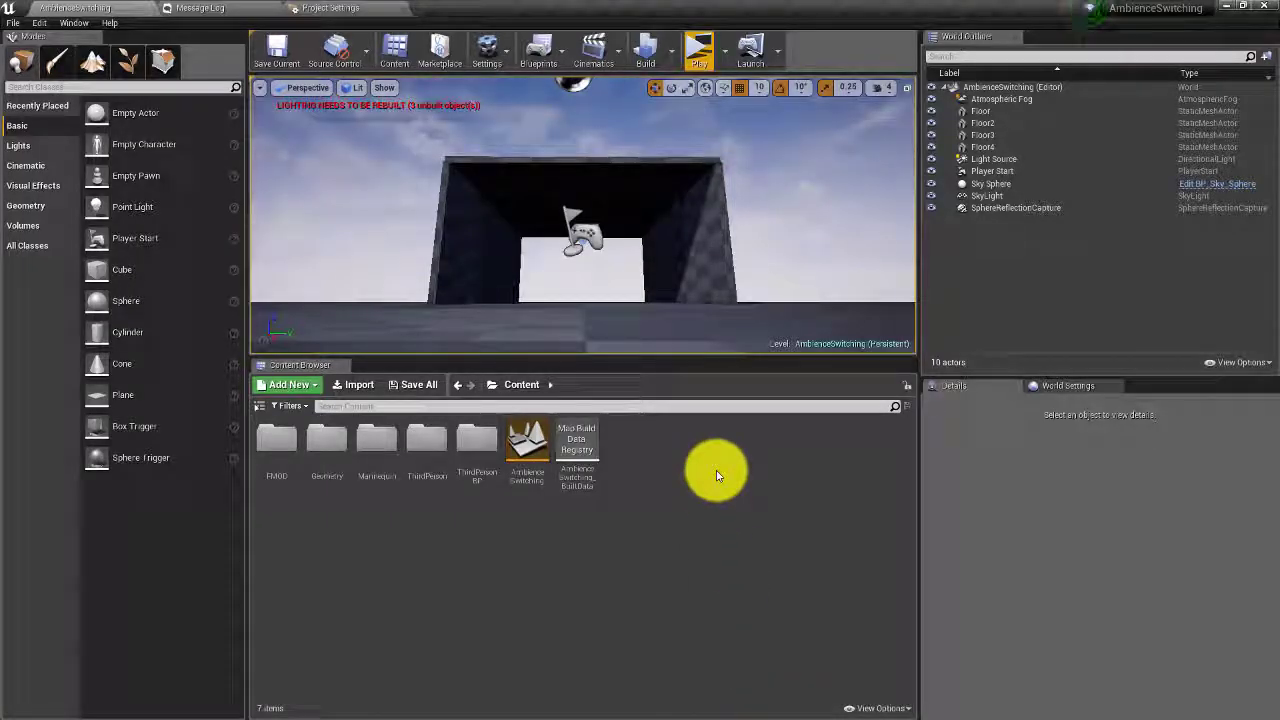
Open the AmbienceSwitching Level Blueprint docked in the main editor window and delete its Event Tick node
click(560, 56)
click(583, 163)
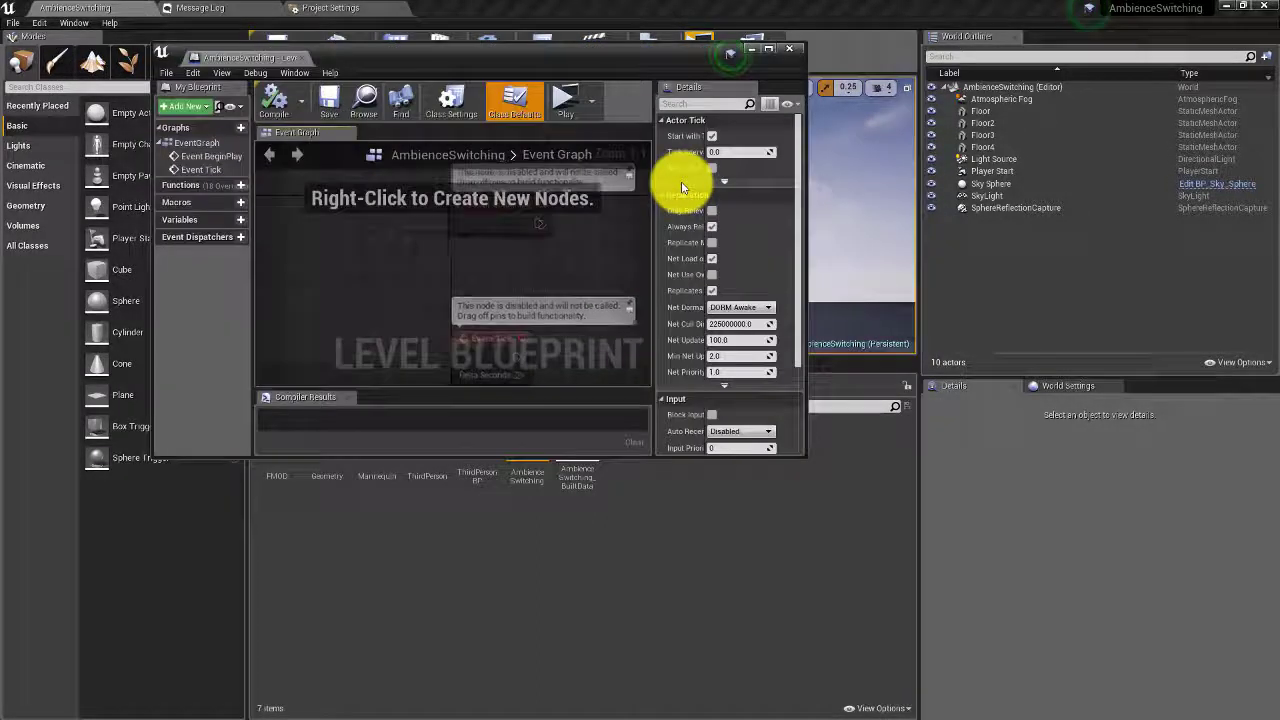
drag(257, 51, 503, 40)
scroll(525, 222, down, 2)
right_drag(489, 211, 496, 277)
drag(402, 295, 501, 355)
key(Delete)
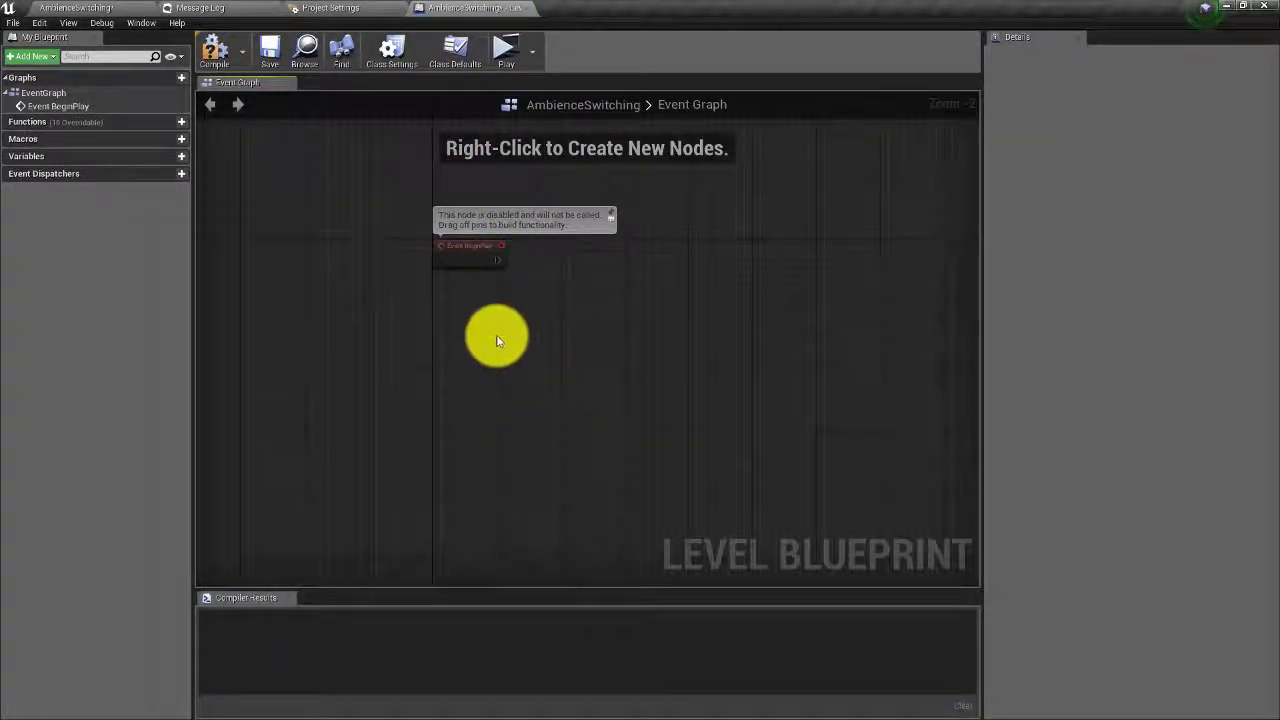
Add an FMOD Play Event 2D node connected to the execution output of Event BeginPlay
scroll(503, 295, up, 2)
right_drag(476, 295, 451, 347)
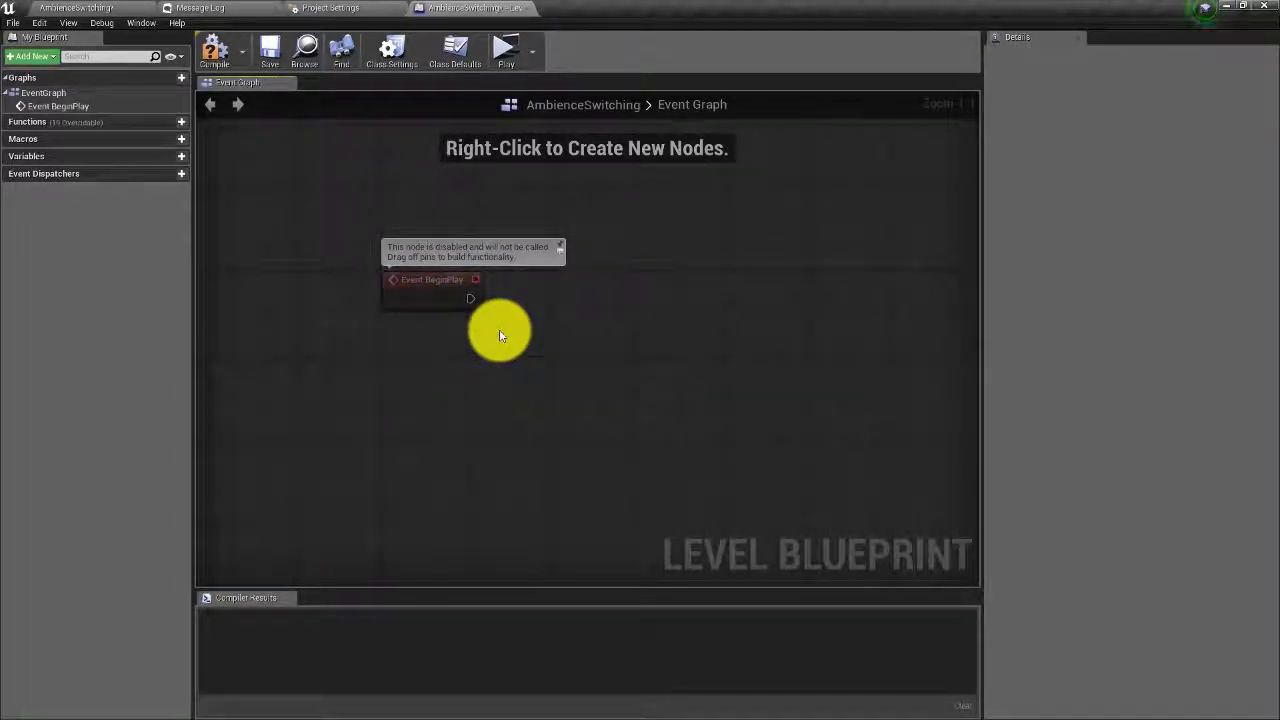
drag(477, 300, 556, 303)
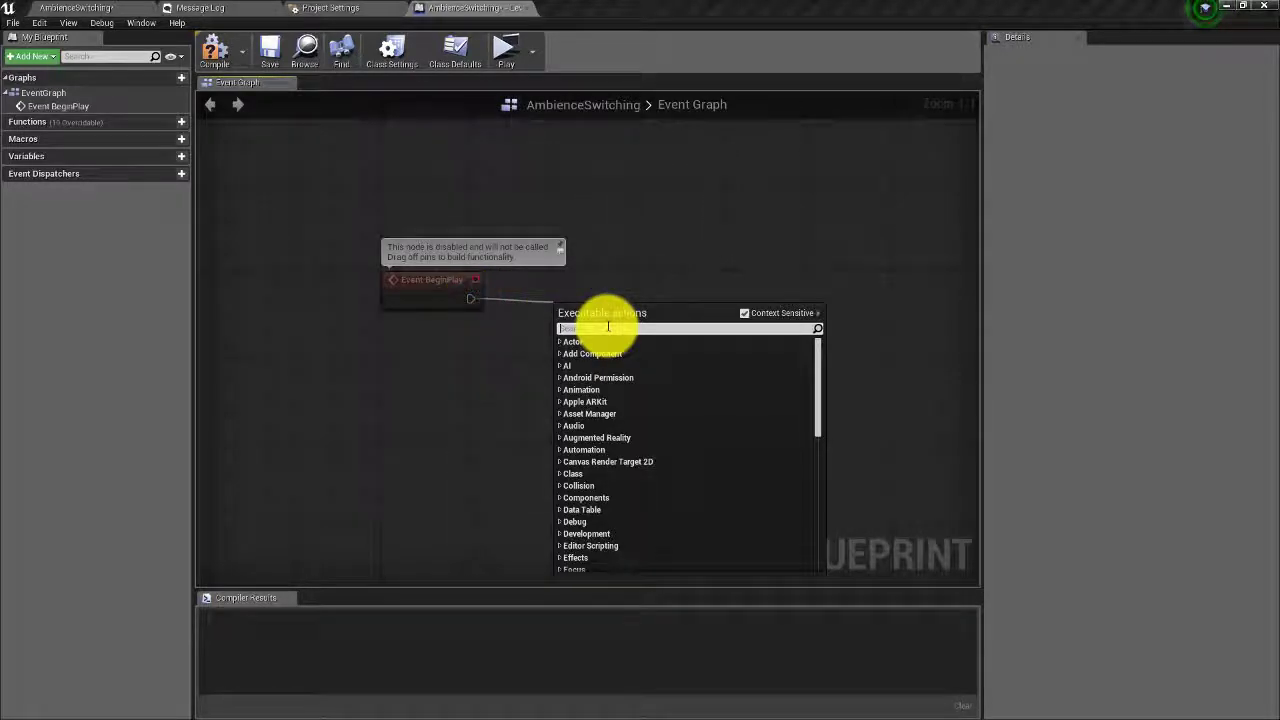
text(pl)
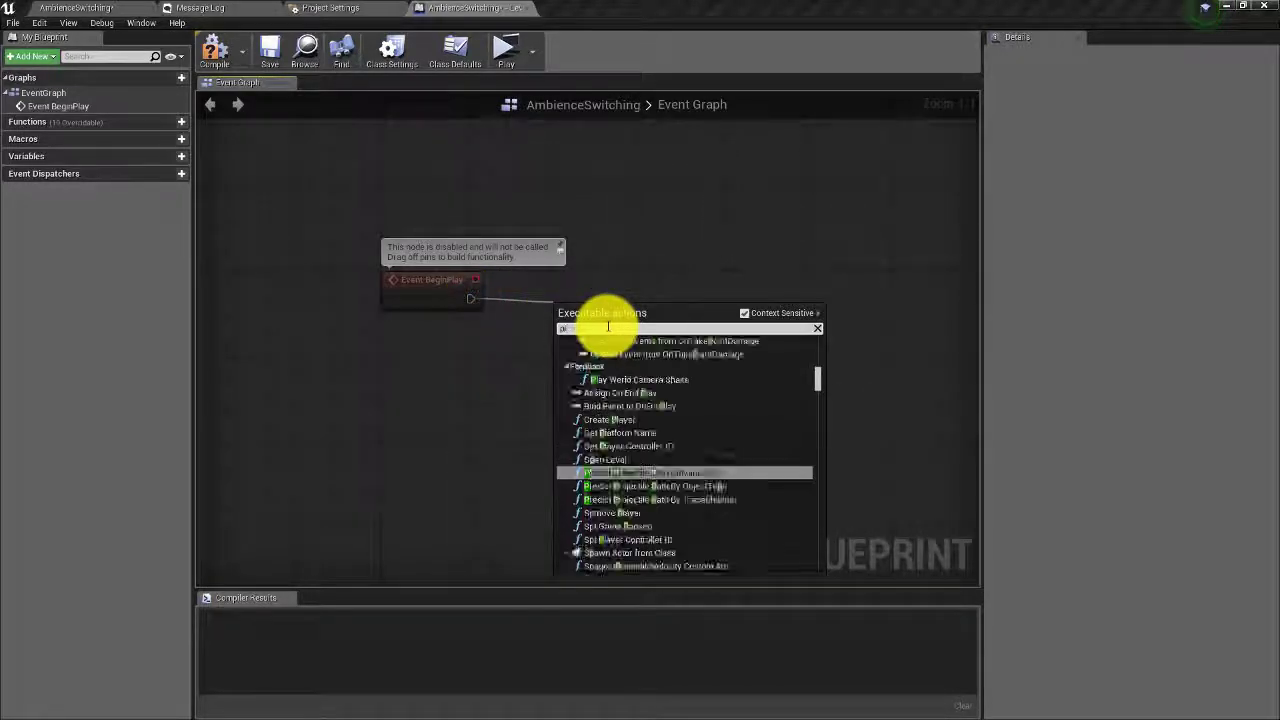
text(ay event)
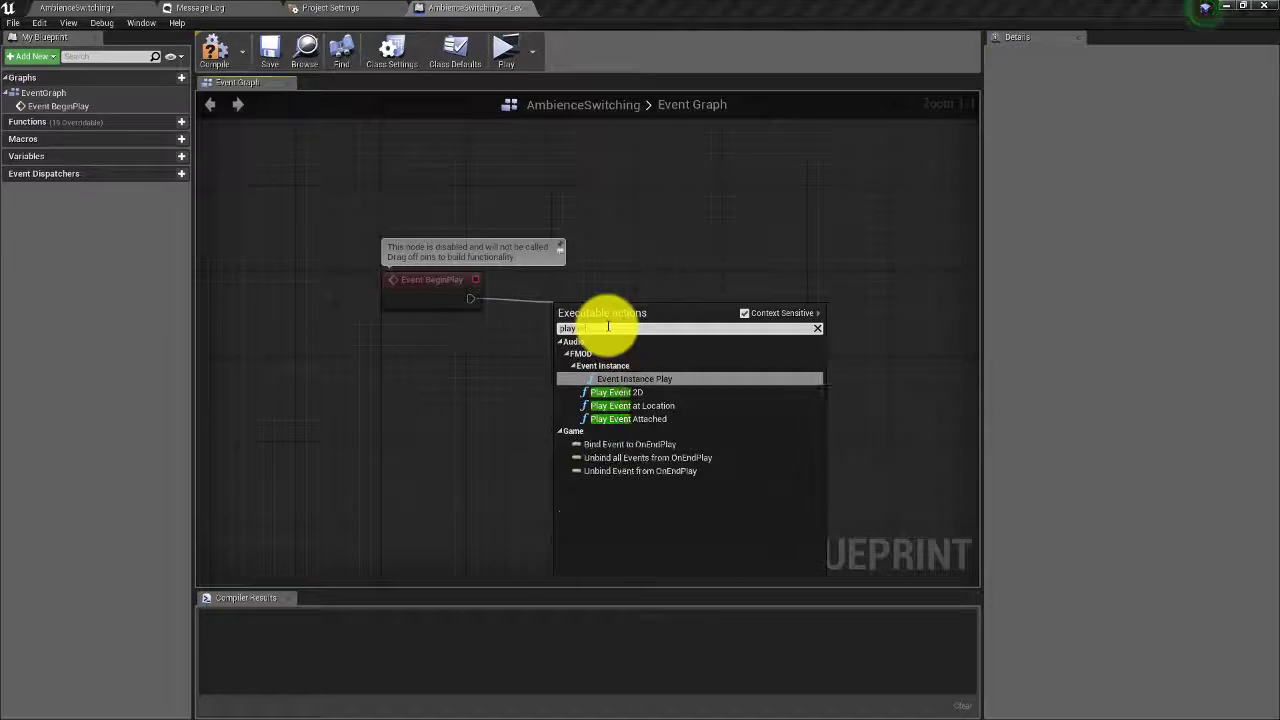
text(vent)
click(628, 395)
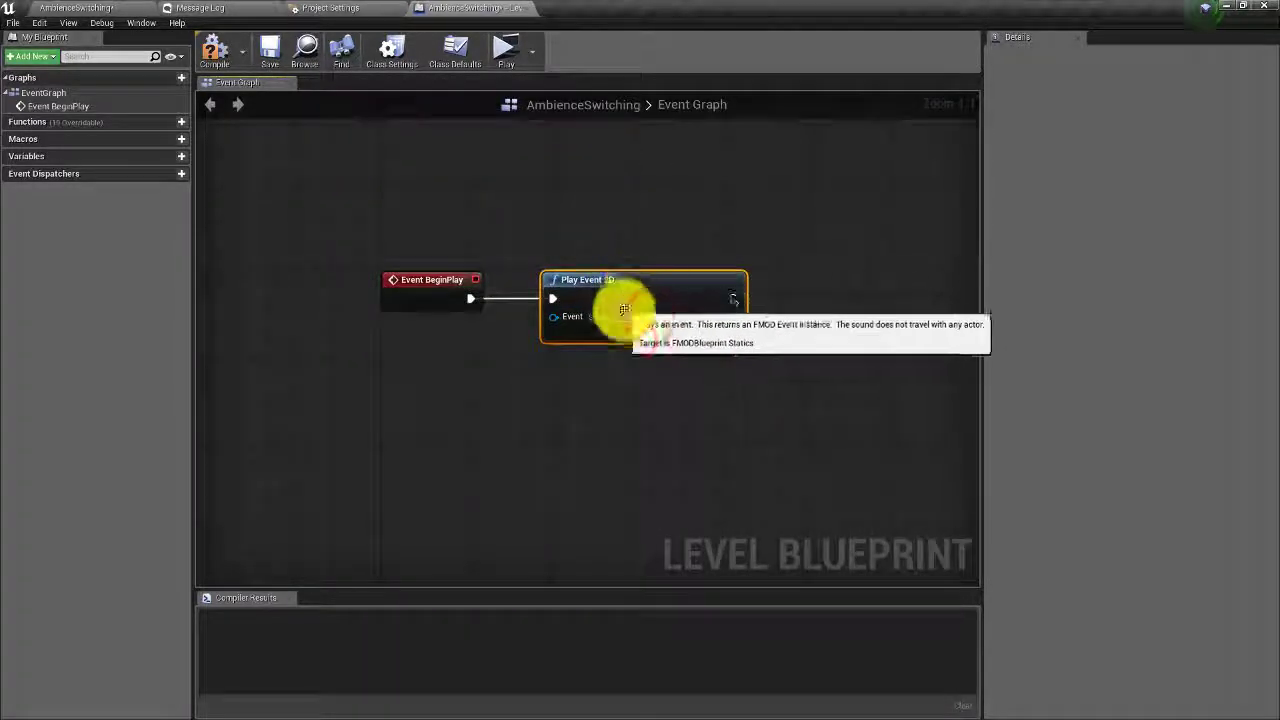
Set the Play Event 2D node's event to Exterior
click(620, 317)
click(655, 371)
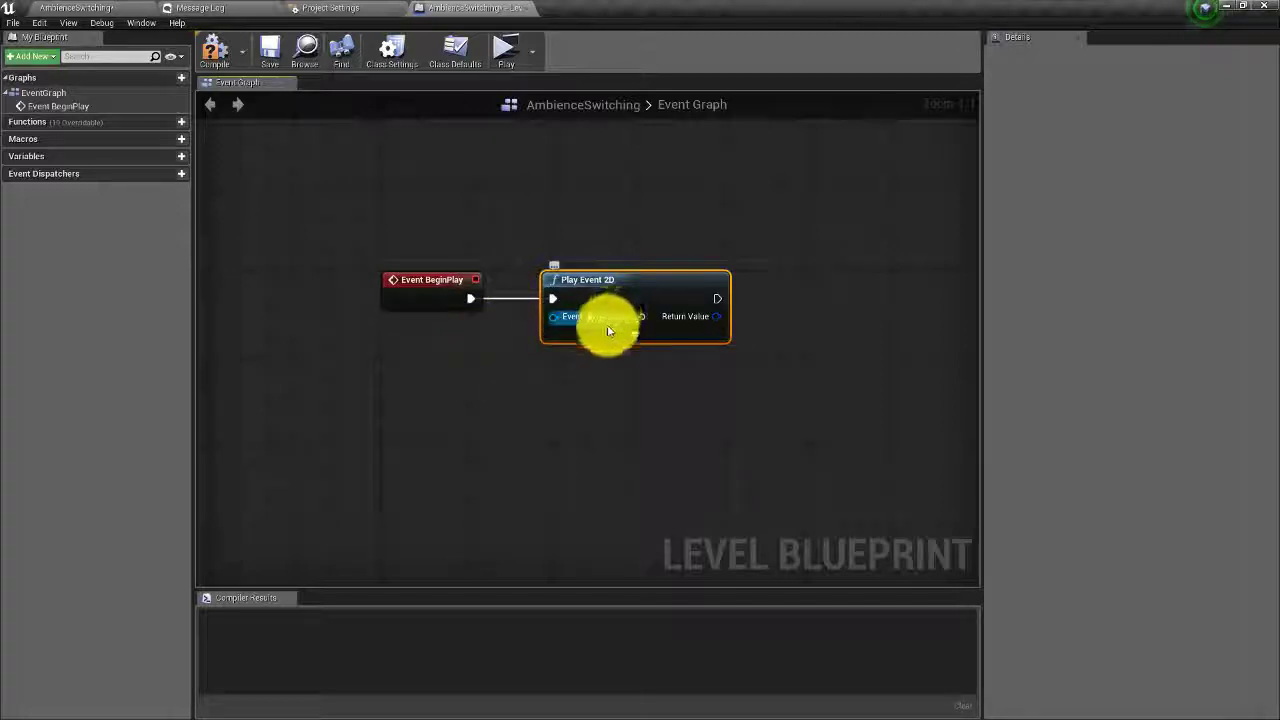
click(620, 403)
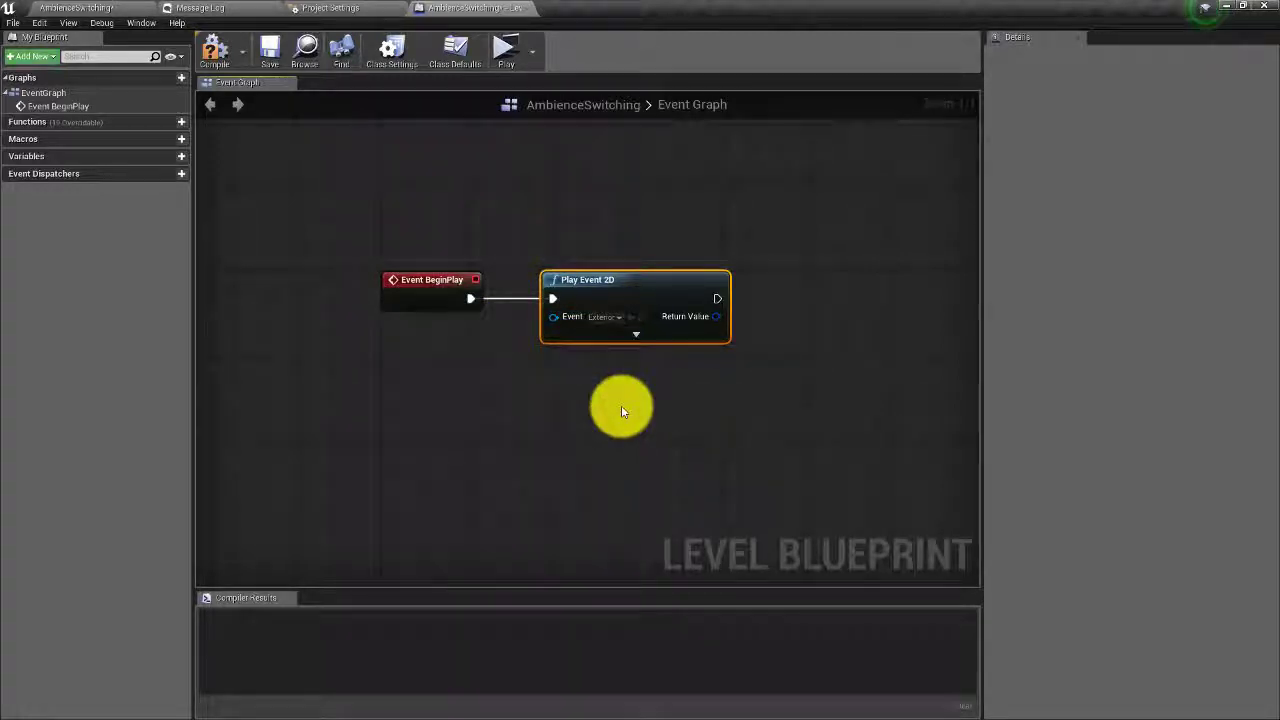
Compile and save the Level Blueprint, and briefly test-play the level to hear the exterior ambience
click(215, 52)
click(270, 52)
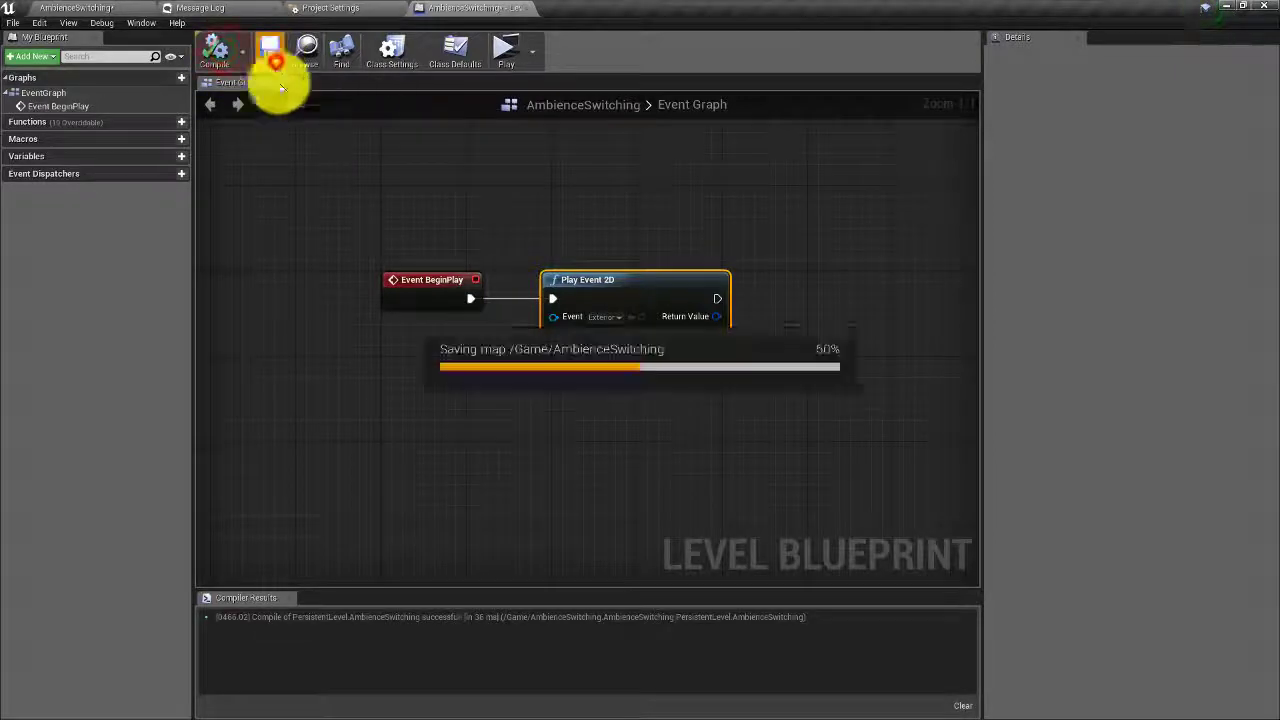
click(505, 48)
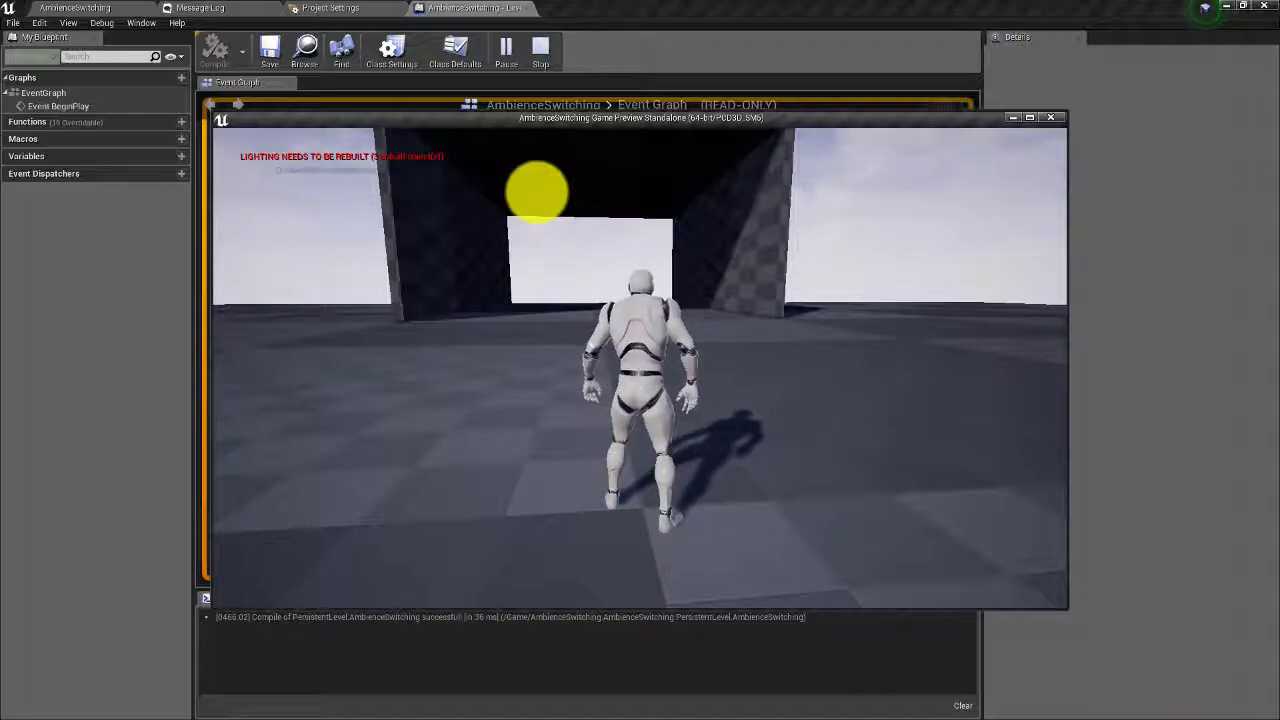
key(Escape)
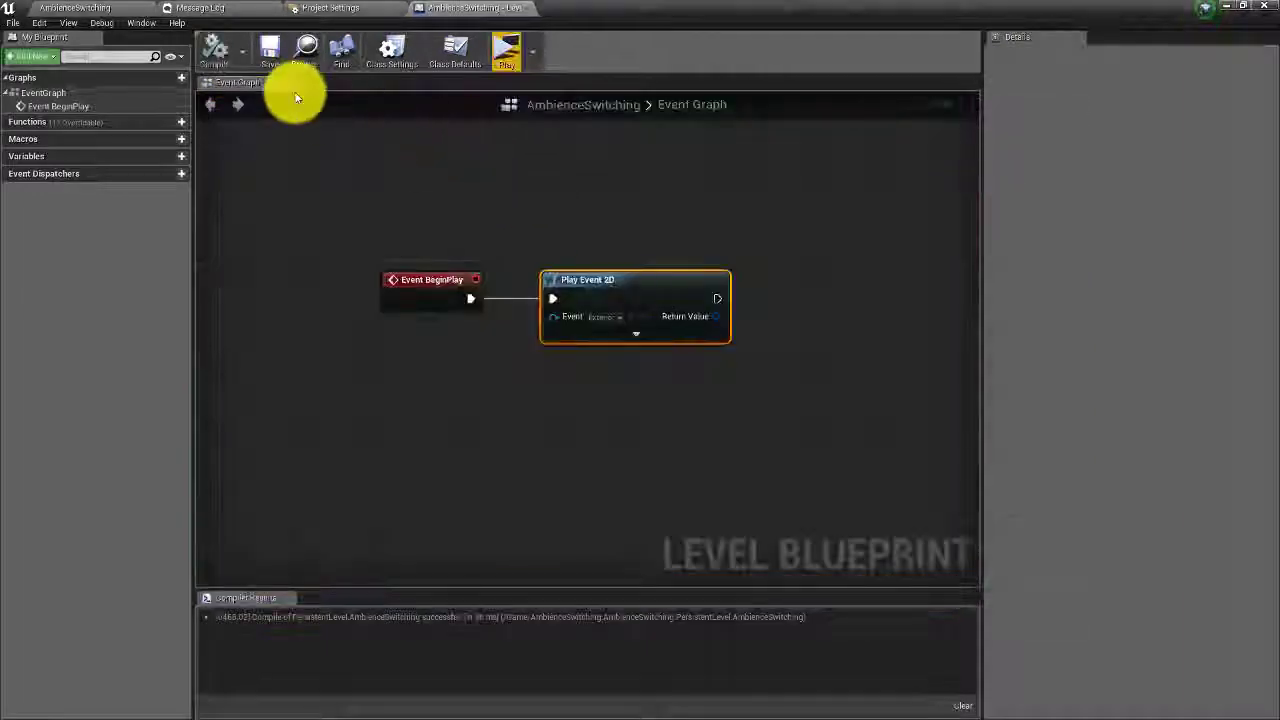
Return to the AmbienceSwitching level and place a Trigger Volume at the opening of the box-shaped structure
click(95, 8)
right_drag(387, 163, 417, 198)
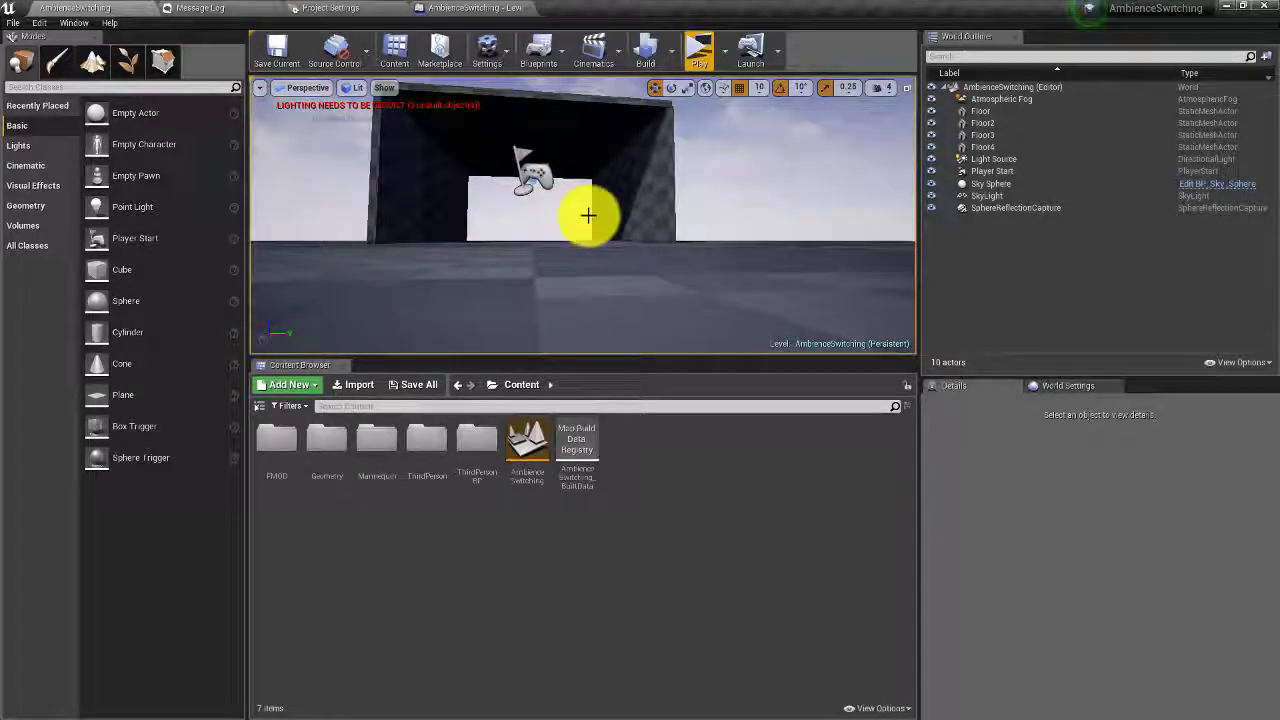
mouse_move(490, 237)
right_down()
mouse_move(460, 177)
mouse_move(504, 222)
mouse_move(642, 277)
mouse_move(491, 240)
right_up()
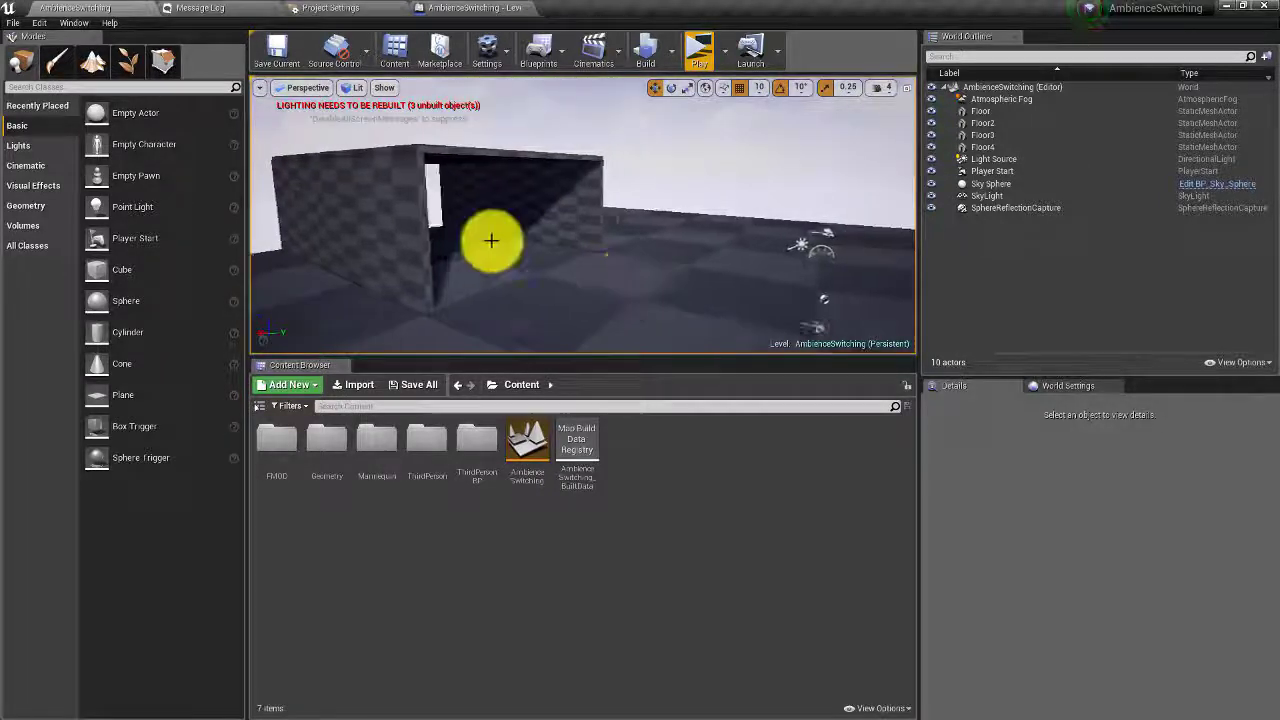
click(164, 88)
text(trigt)
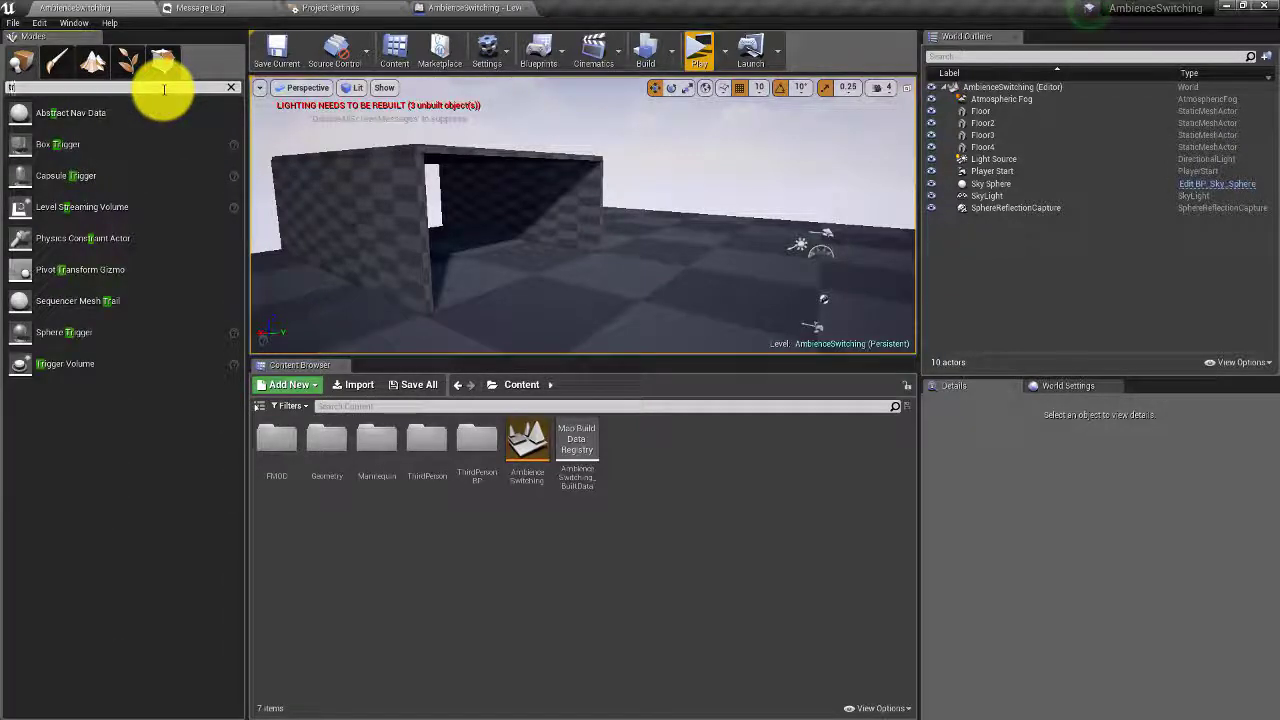
key(BackSpace)
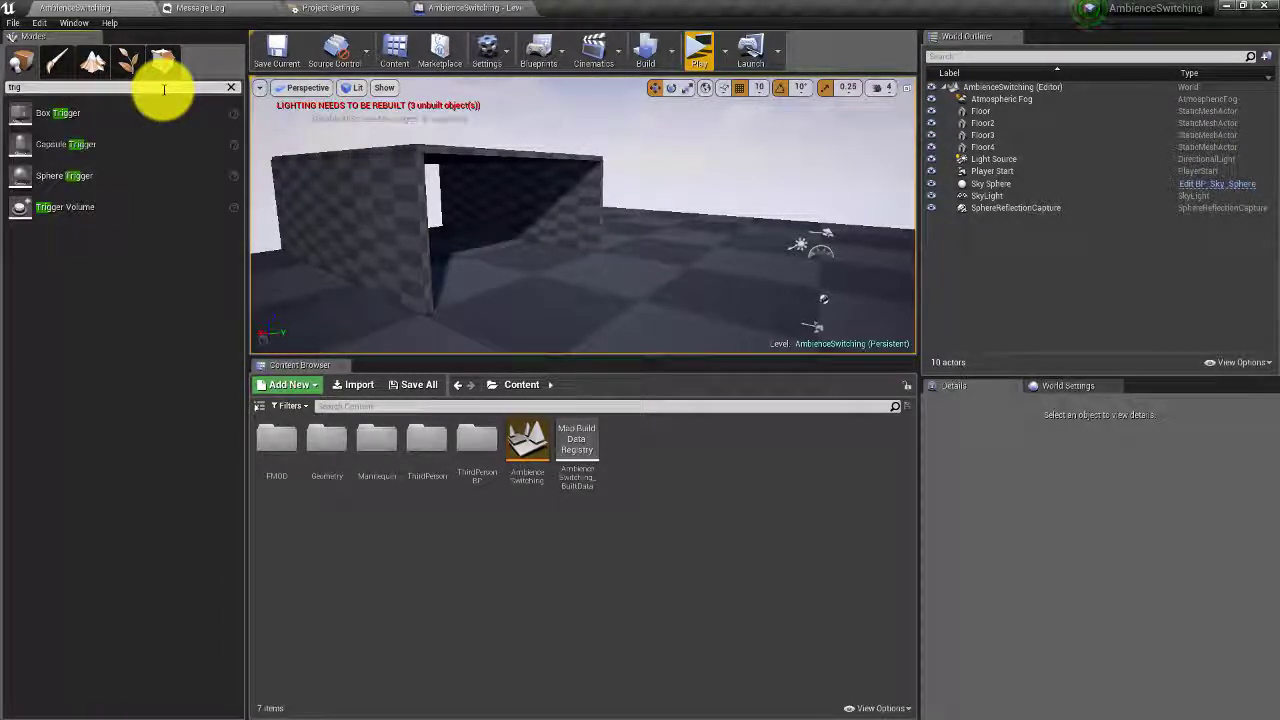
drag(57, 207, 463, 256)
Scale the trigger volume to X 14.75, Y 9.5 and Z 6.75 to match the box structure's interior
right_drag(543, 266, 572, 269)
key(w)
key(w)
key(a)
drag(474, 216, 3, 4)
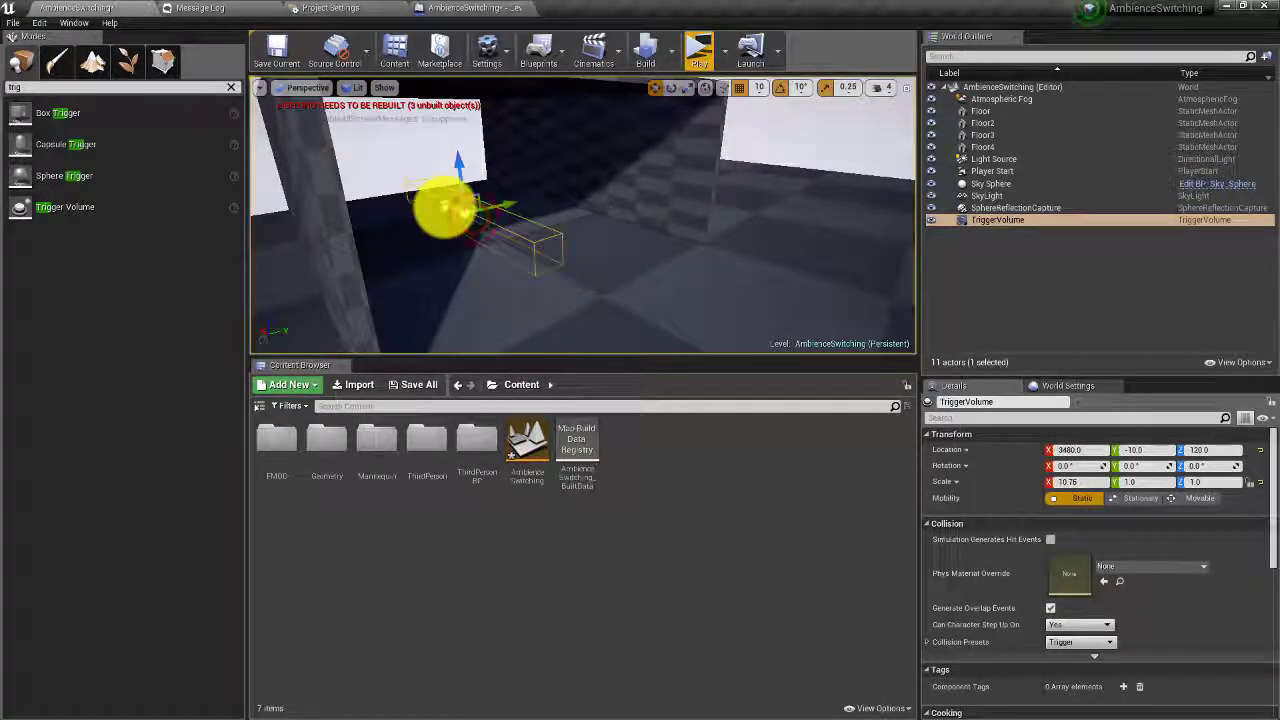
drag(348, 160, 208, 113)
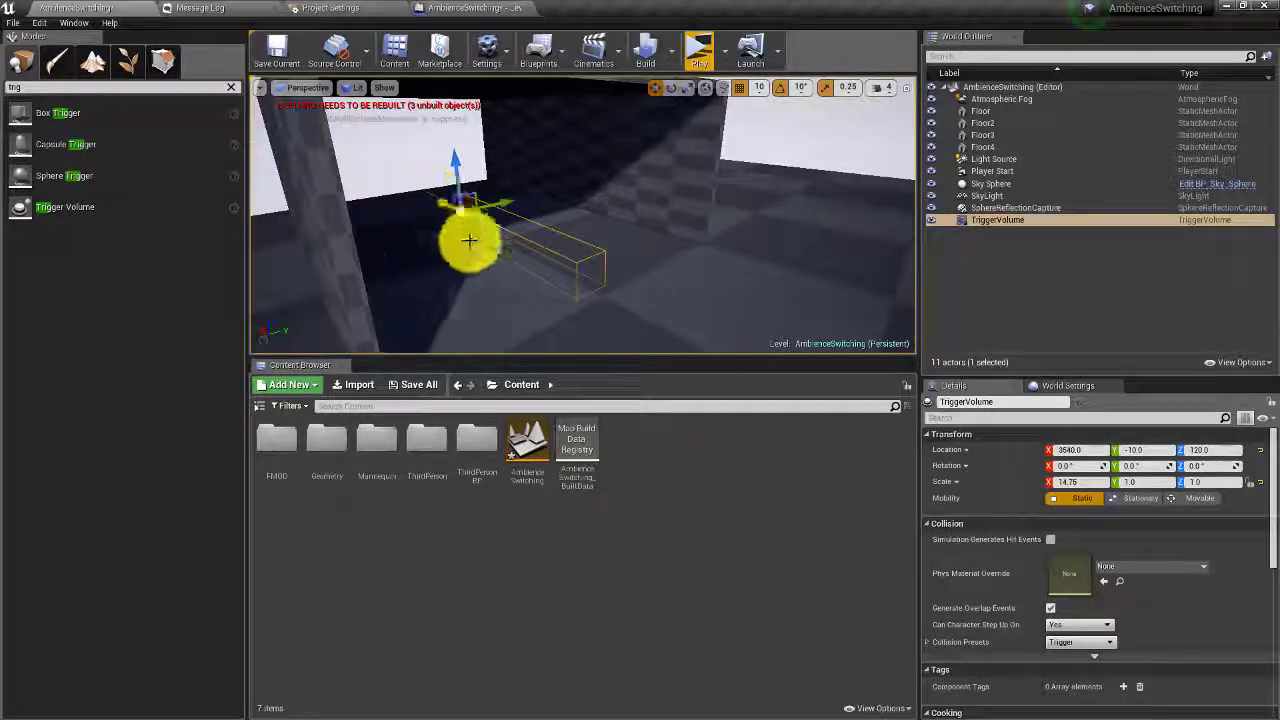
drag(540, 190, 503, 265)
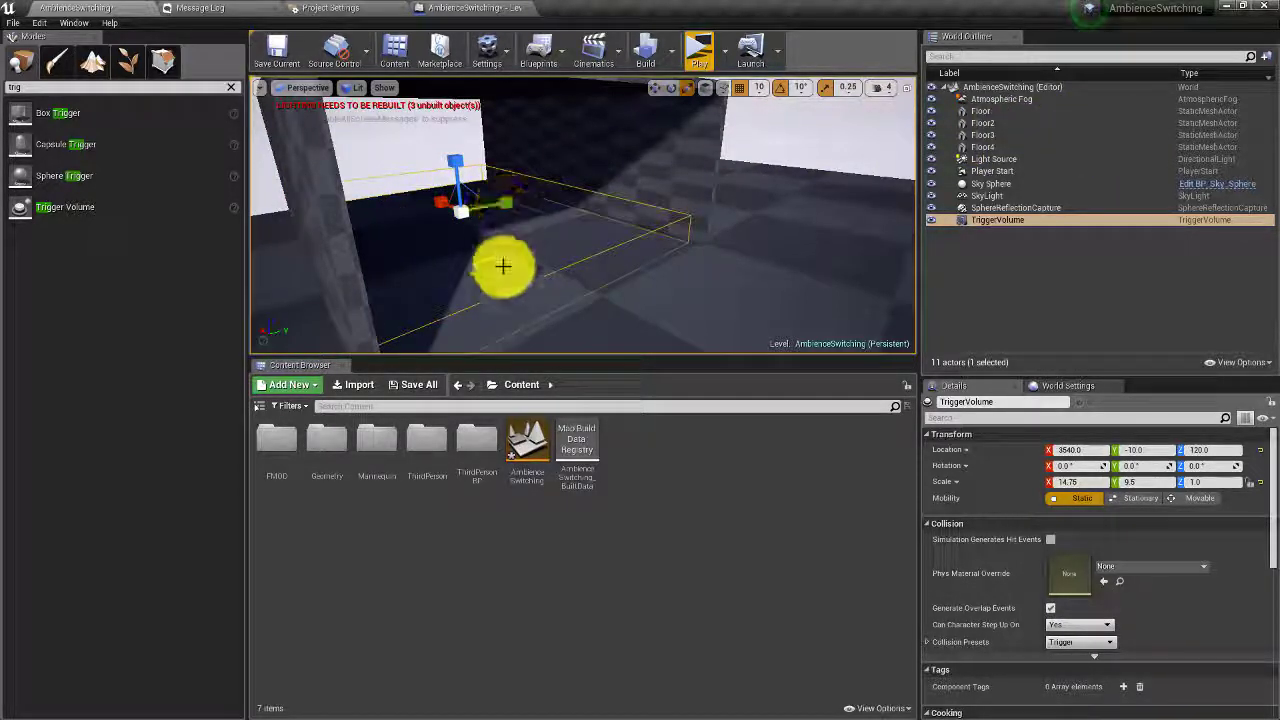
drag(463, 158, 320, 12)
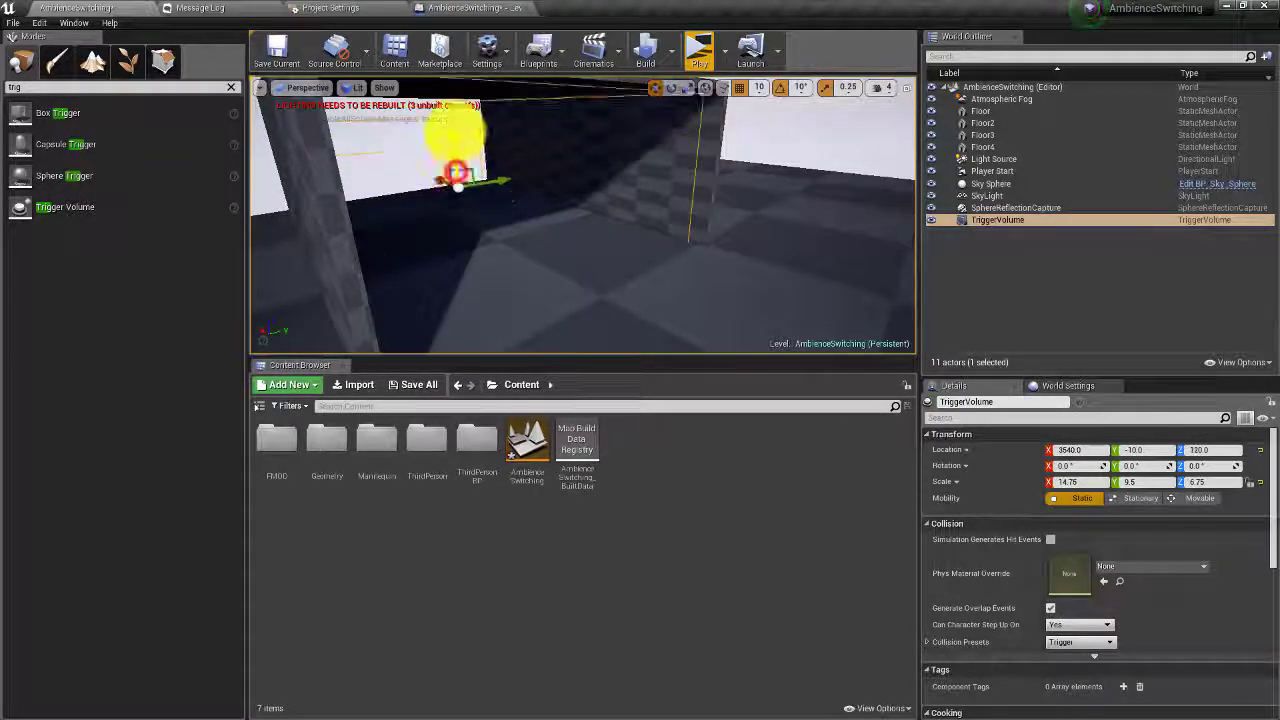
Move the trigger volume to X 3430 and Z 440 so it fills the box structure
key(s)
right_drag(626, 186, 517, 183)
right_drag(658, 258, 716, 253)
key(a)
drag(715, 253, 582, 237)
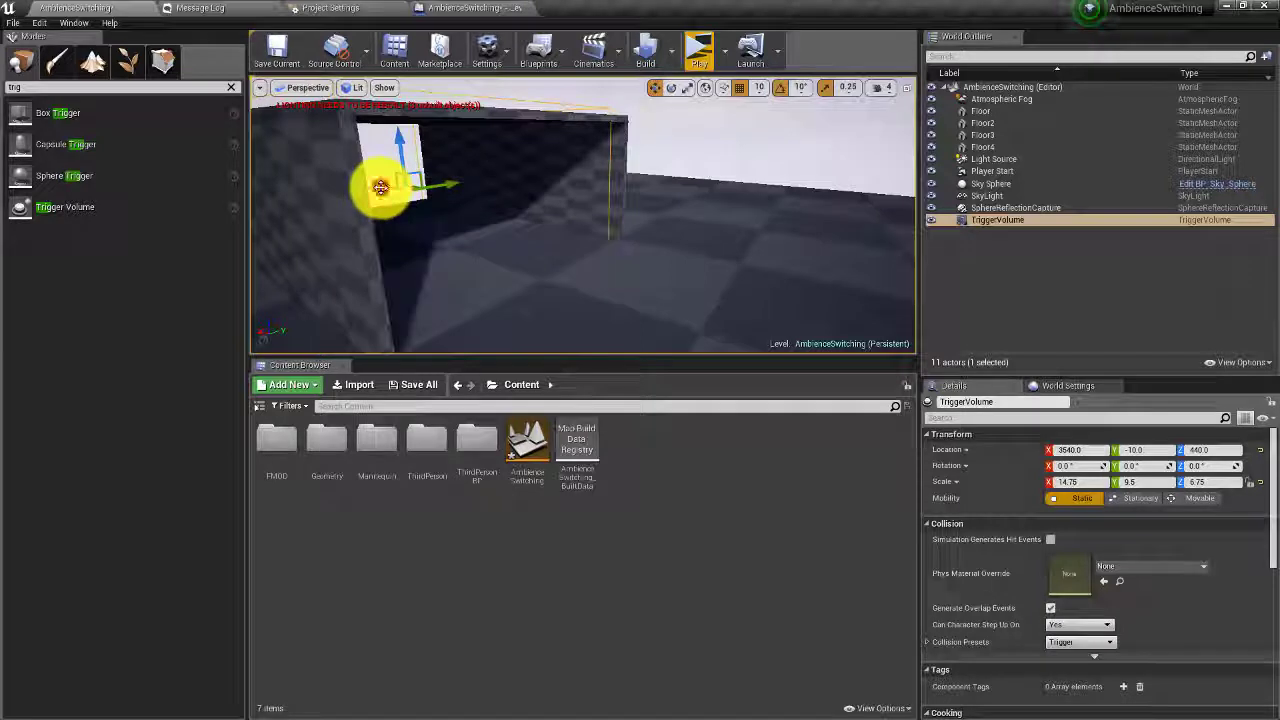
drag(534, 224, 486, 272)
Rename the trigger volume in the box structure as Interior
click(997, 222)
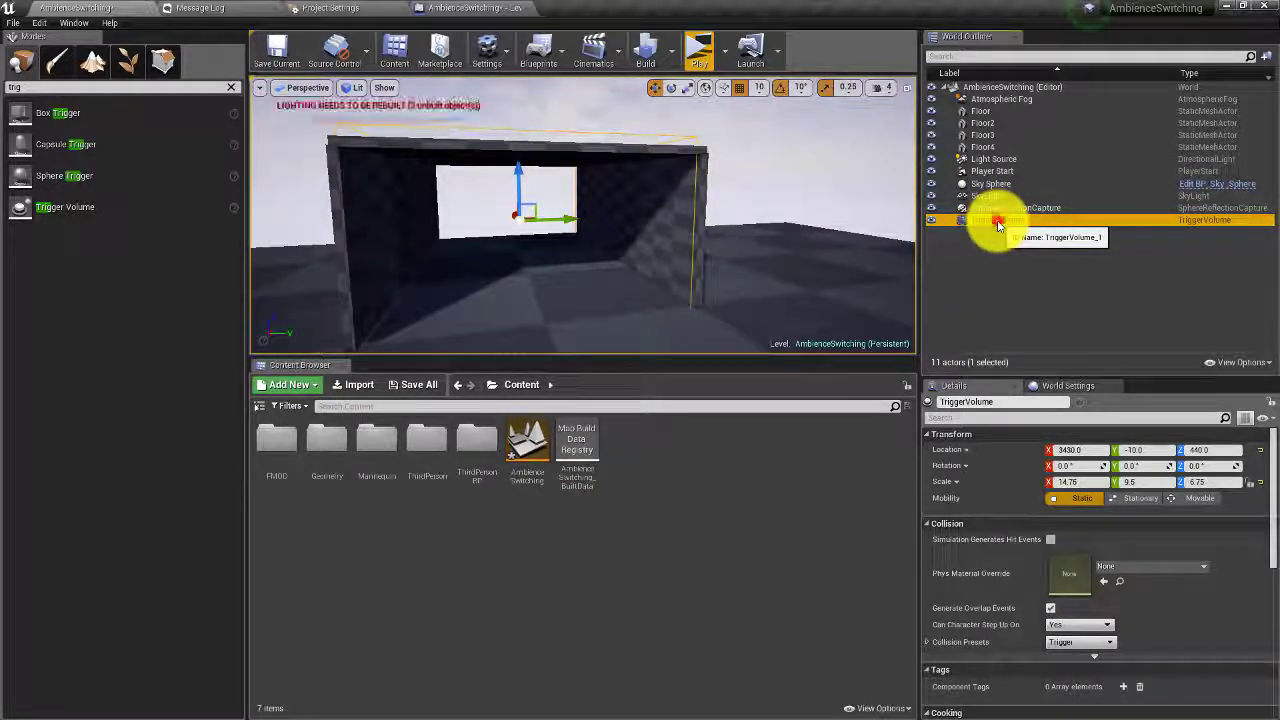
double_click(1013, 222)
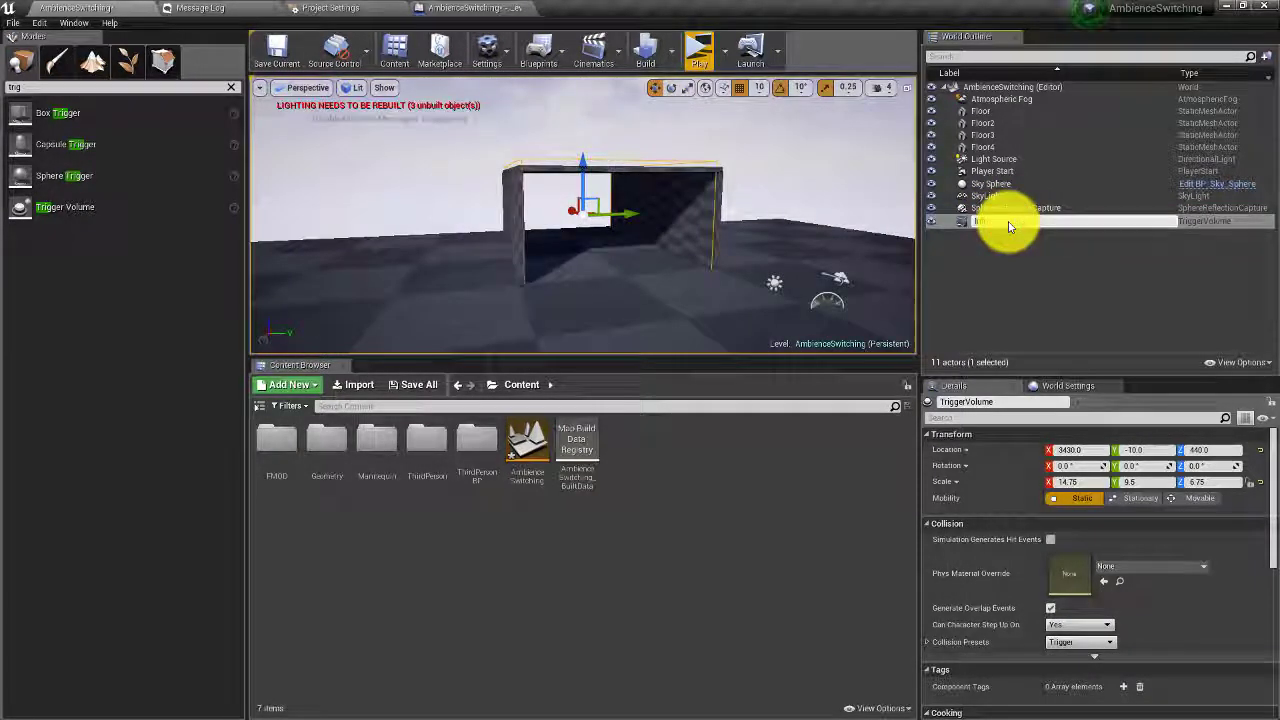
text(Interior)
key(Return)
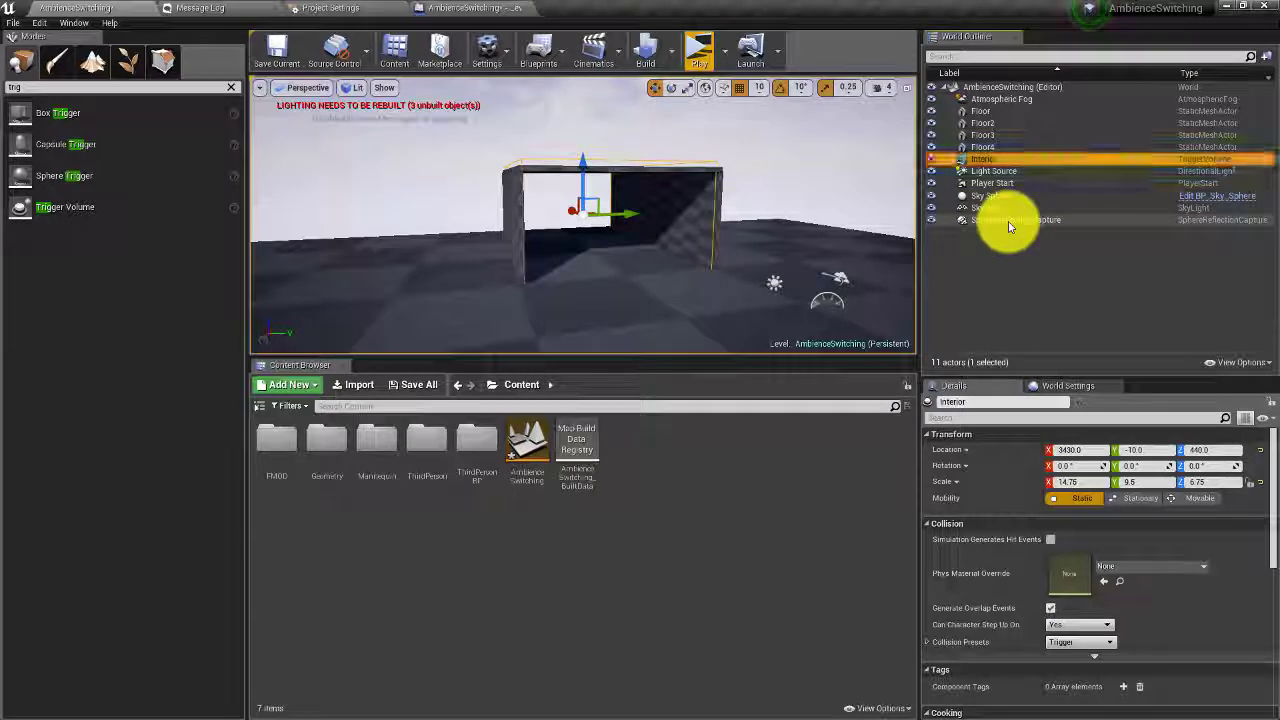
Add an OnActorBeginOverlap event for the Interior trigger volume to the Level Blueprint
right_click(1018, 160)
mouse_move(1065, 437)
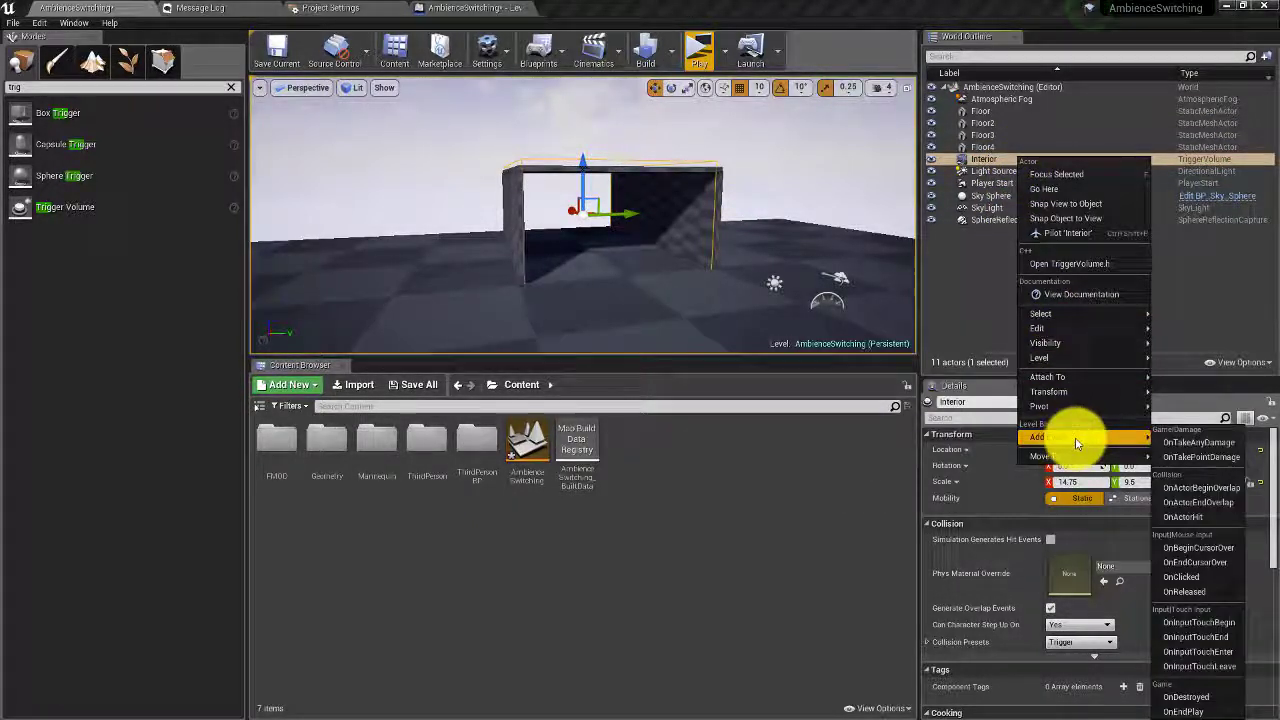
click(1210, 489)
right_drag(834, 291, 740, 406)
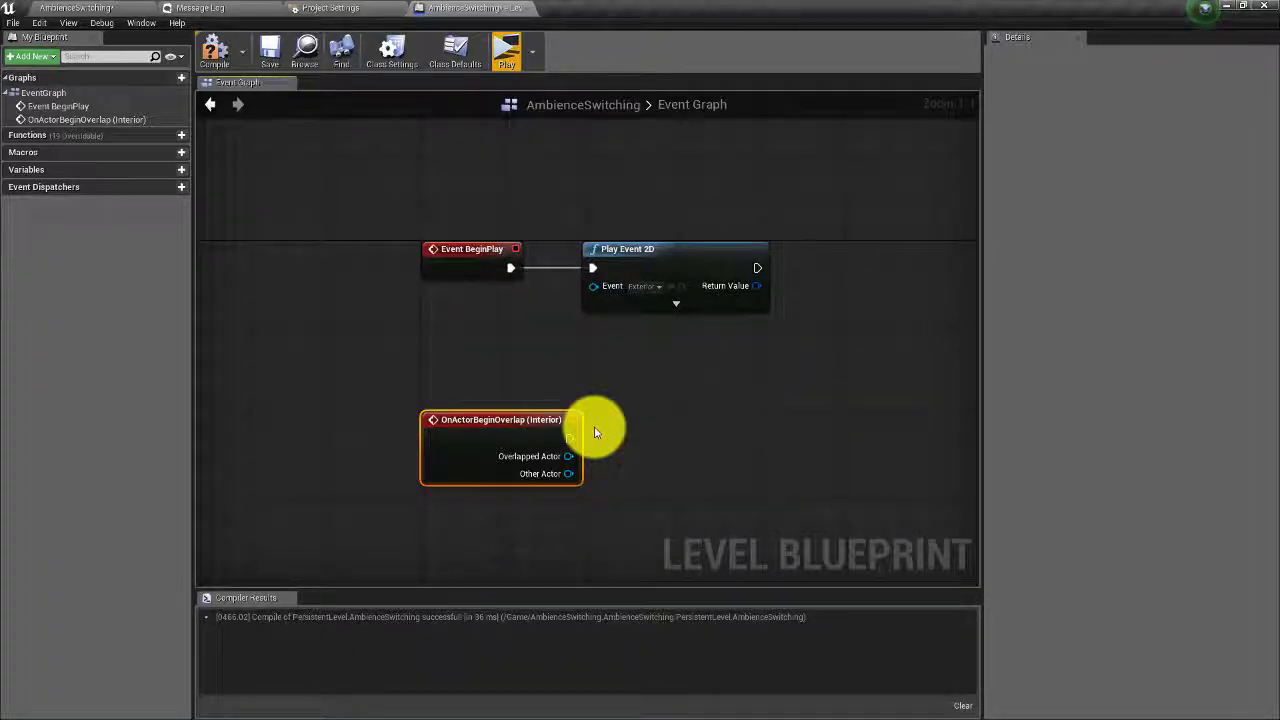
Add an Event Instance Stop node executed by the OnActorBeginOverlap (Interior) event and align it beside that event
drag(531, 420, 592, 449)
text(stop event)
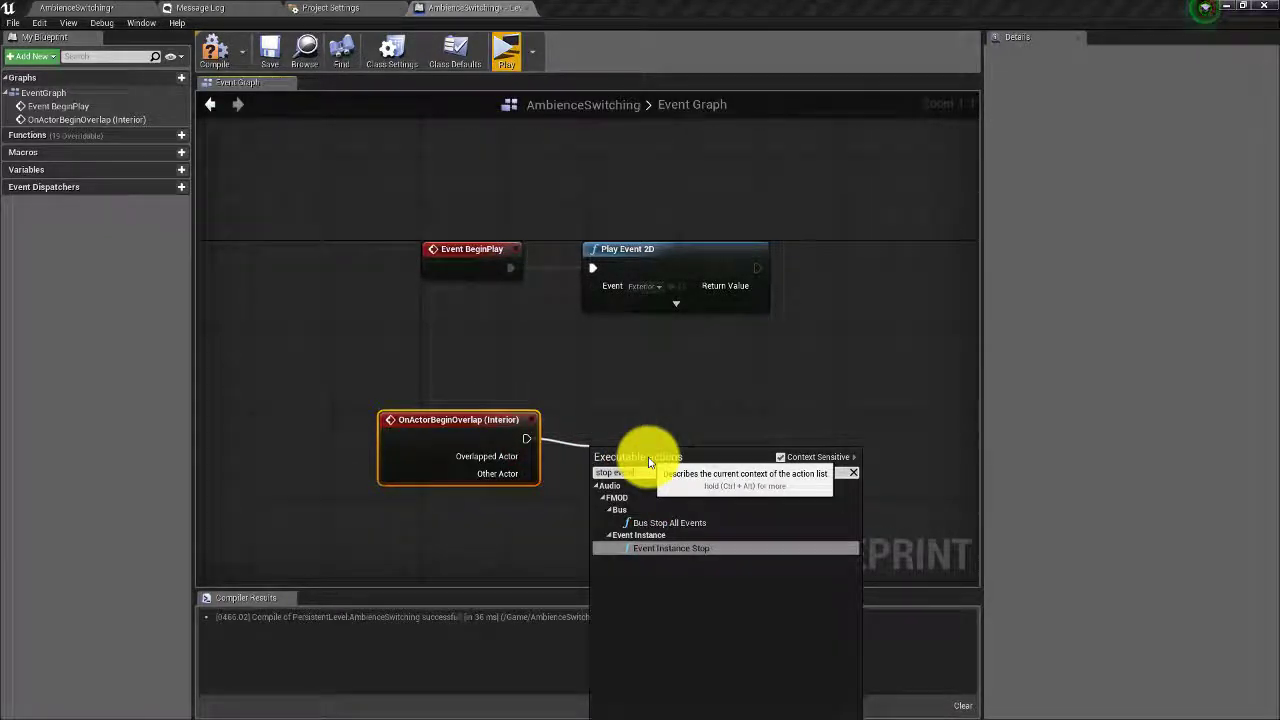
click(677, 548)
drag(675, 452, 686, 414)
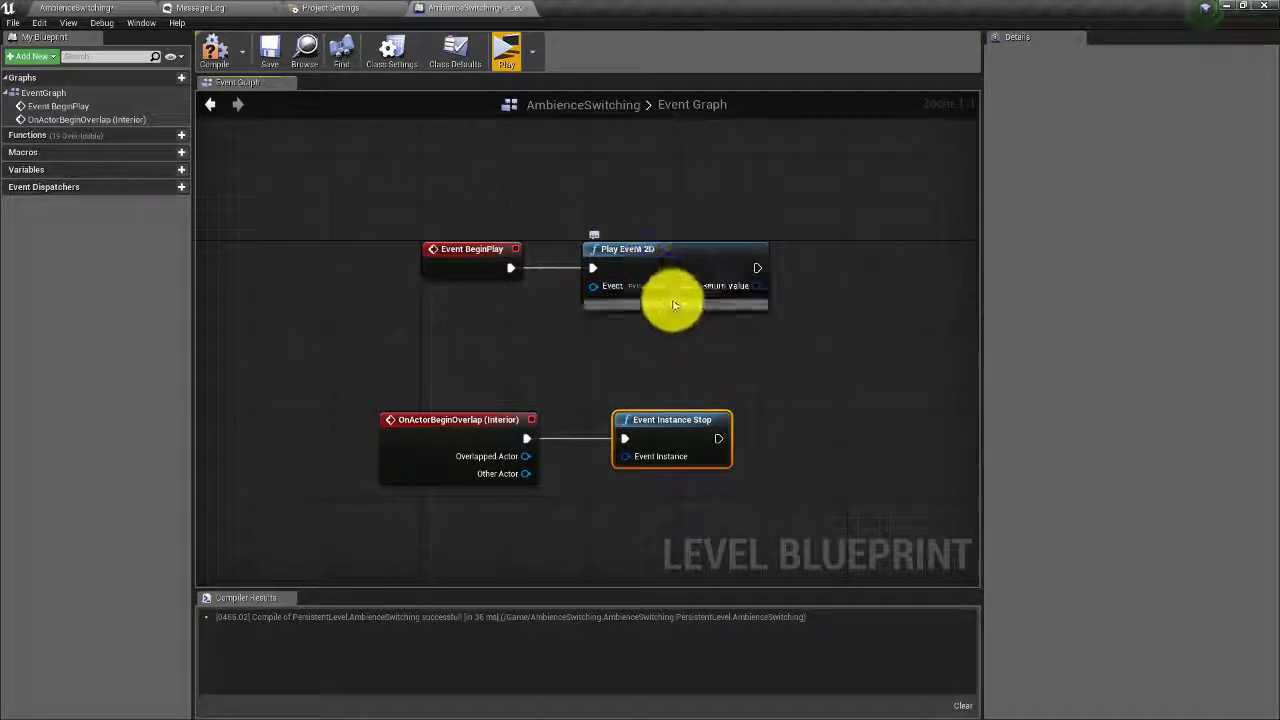
Connect the Return Value of the Exterior Play Event 2D node to the Event Instance input of Event Instance Stop
click(653, 288)
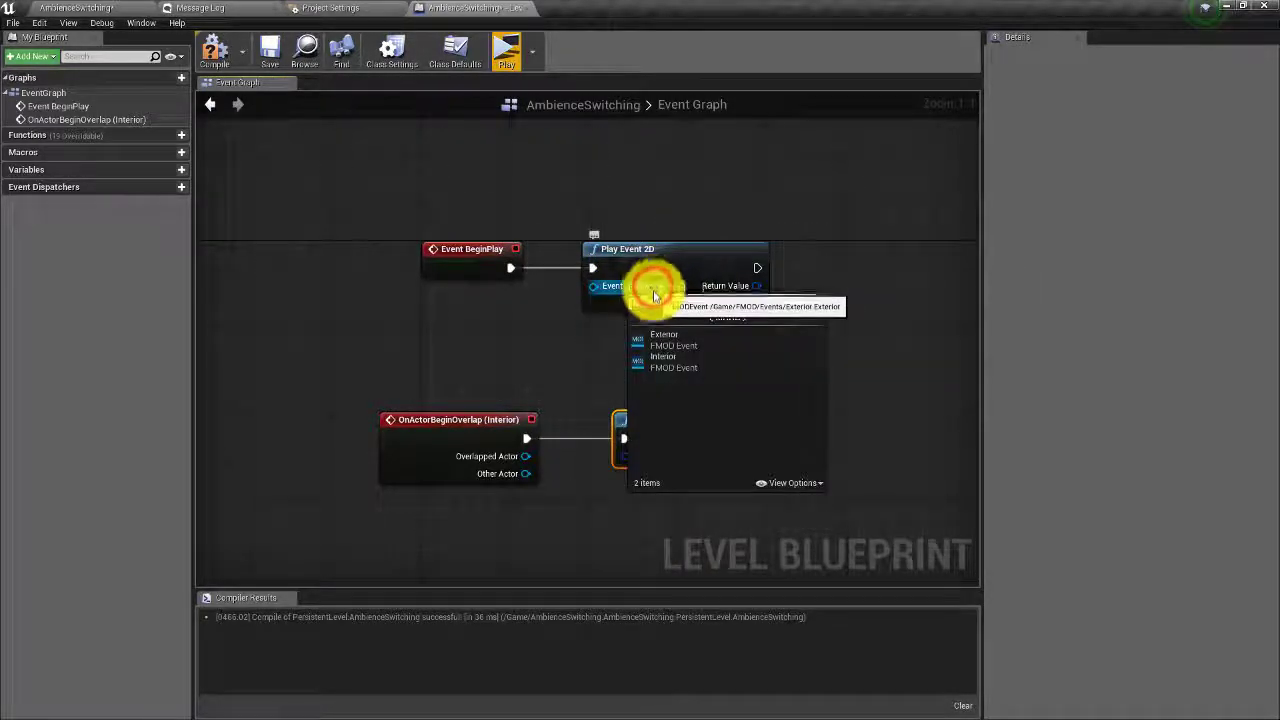
click(541, 340)
drag(753, 287, 622, 459)
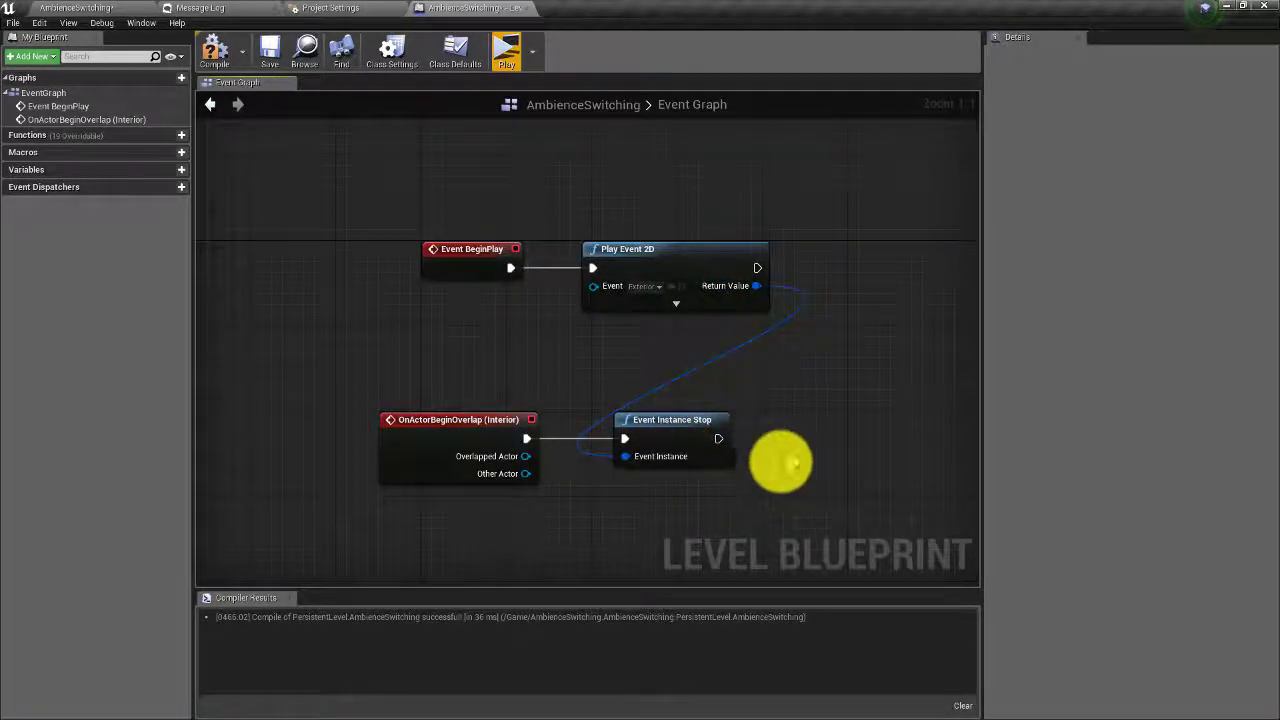
Duplicate the Play Event 2D node, connect the copy after Event Instance Stop, and set its event to Interior
right_drag(791, 461, 657, 462)
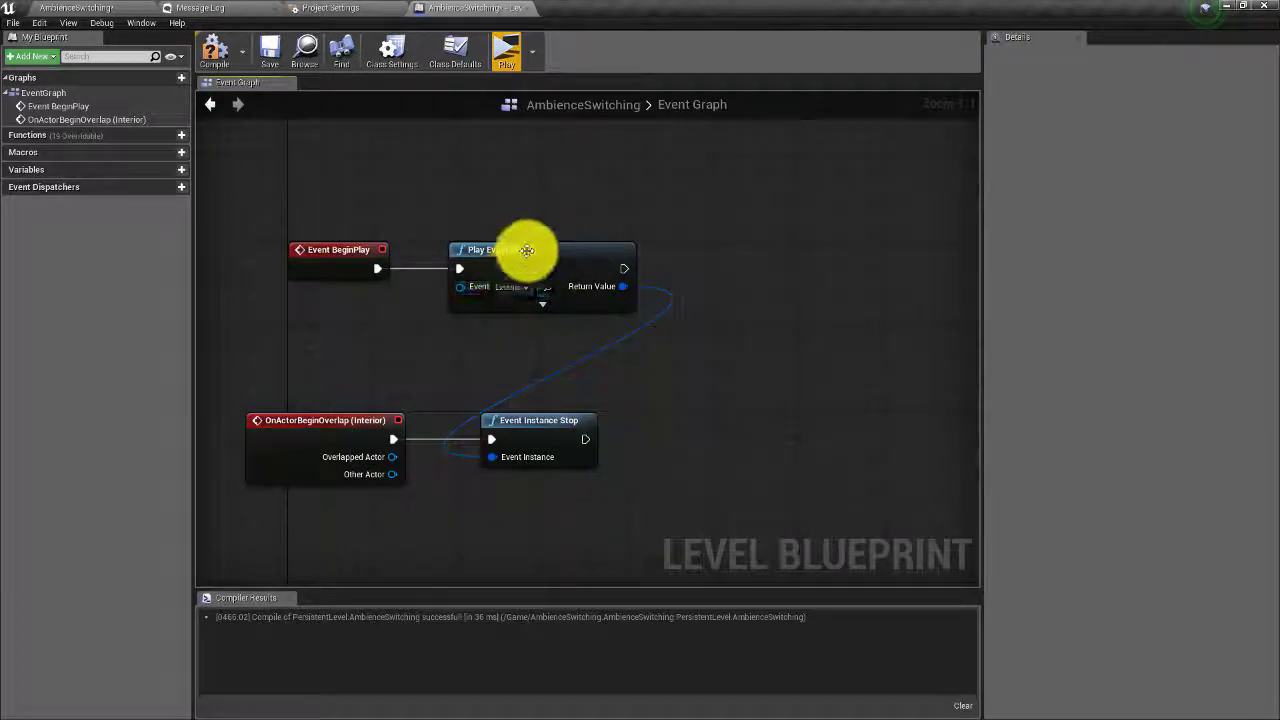
click(550, 257)
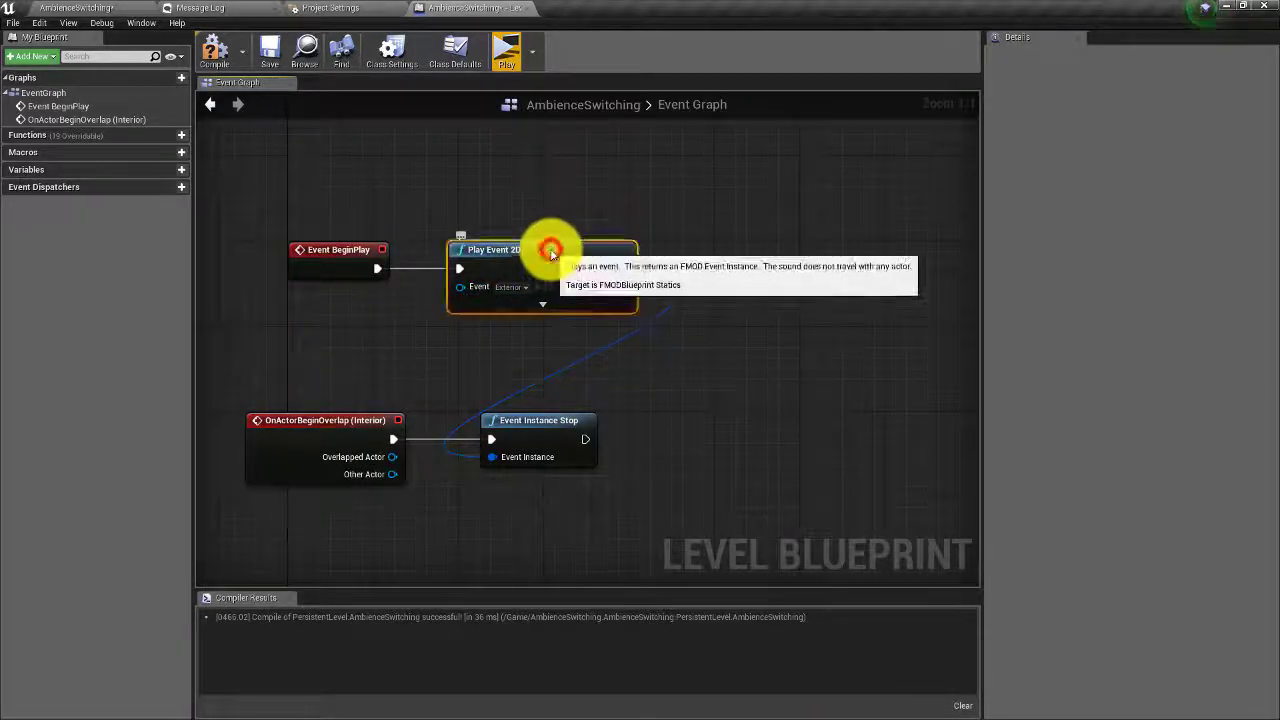
key(ctrl+c)
key(ctrl+v)
drag(677, 271, 777, 432)
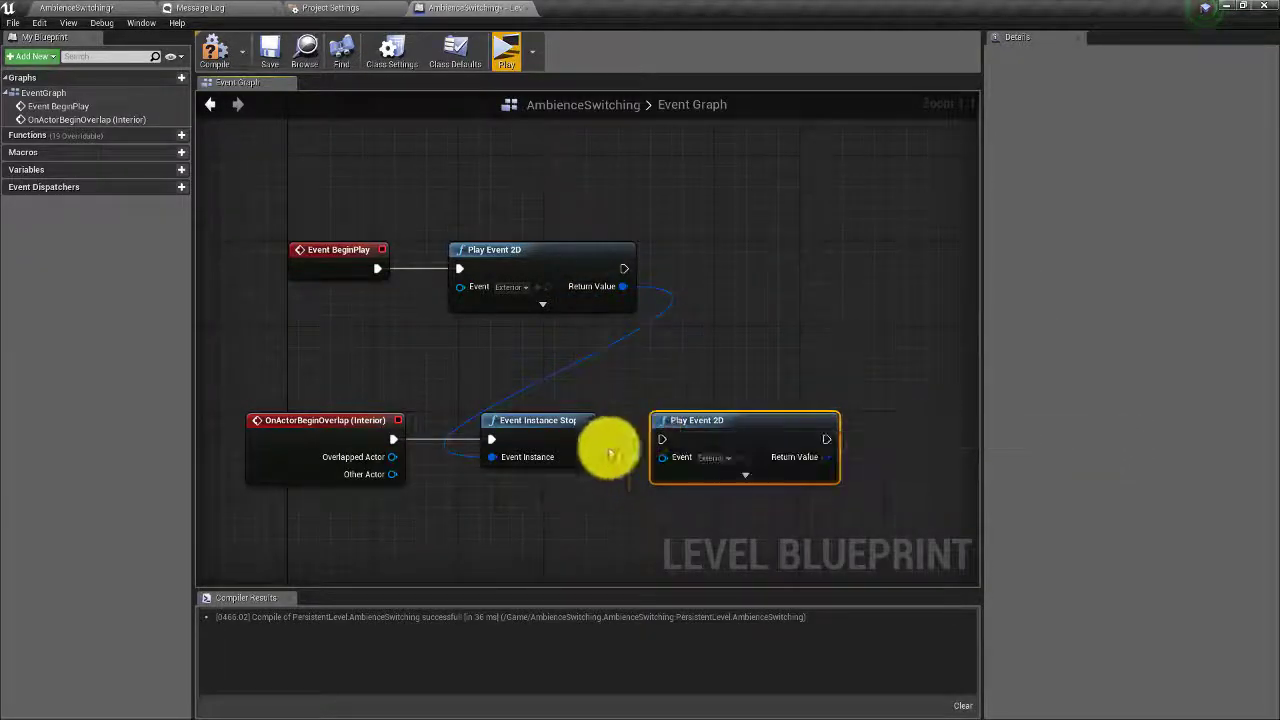
drag(587, 440, 737, 440)
click(716, 463)
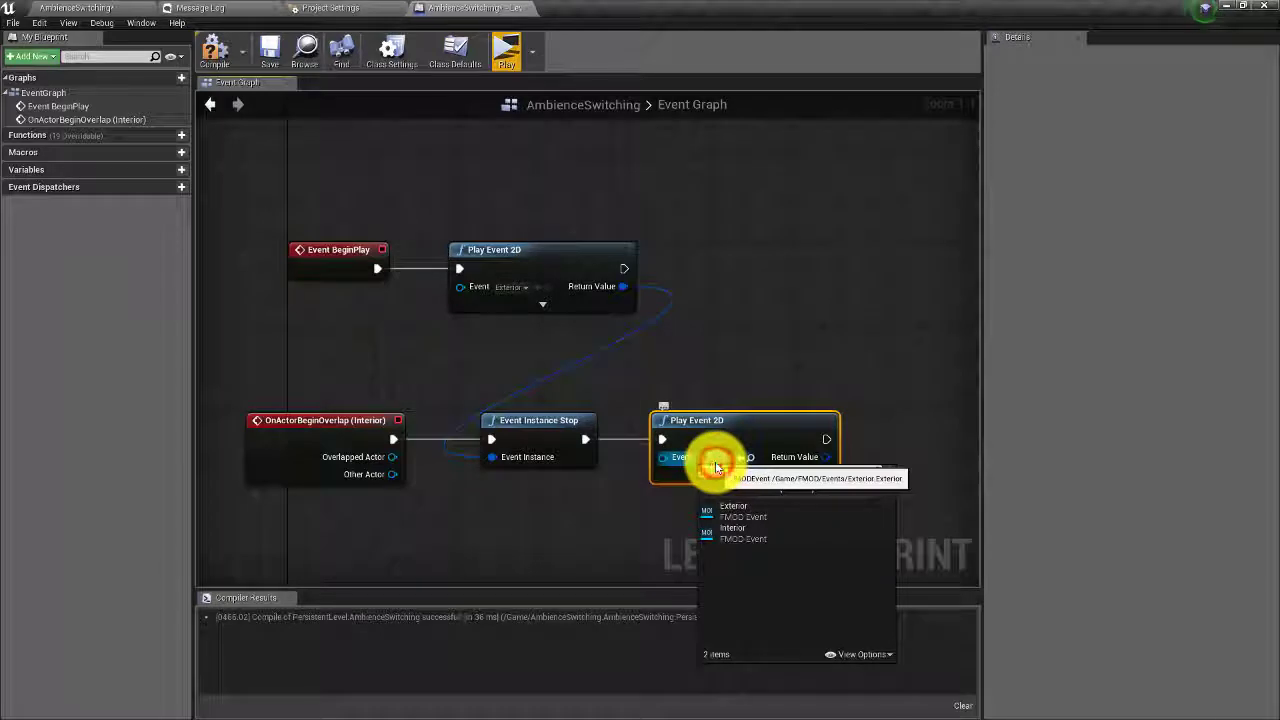
click(740, 528)
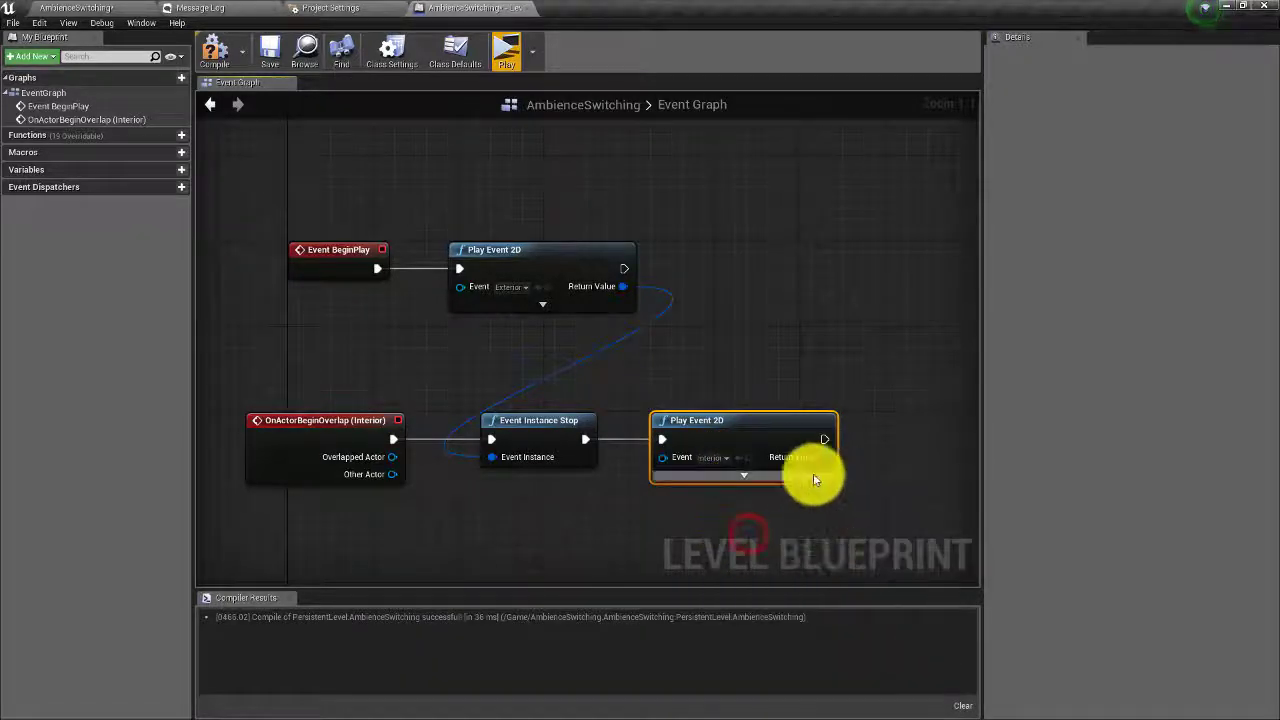
click(328, 423)
click(523, 420)
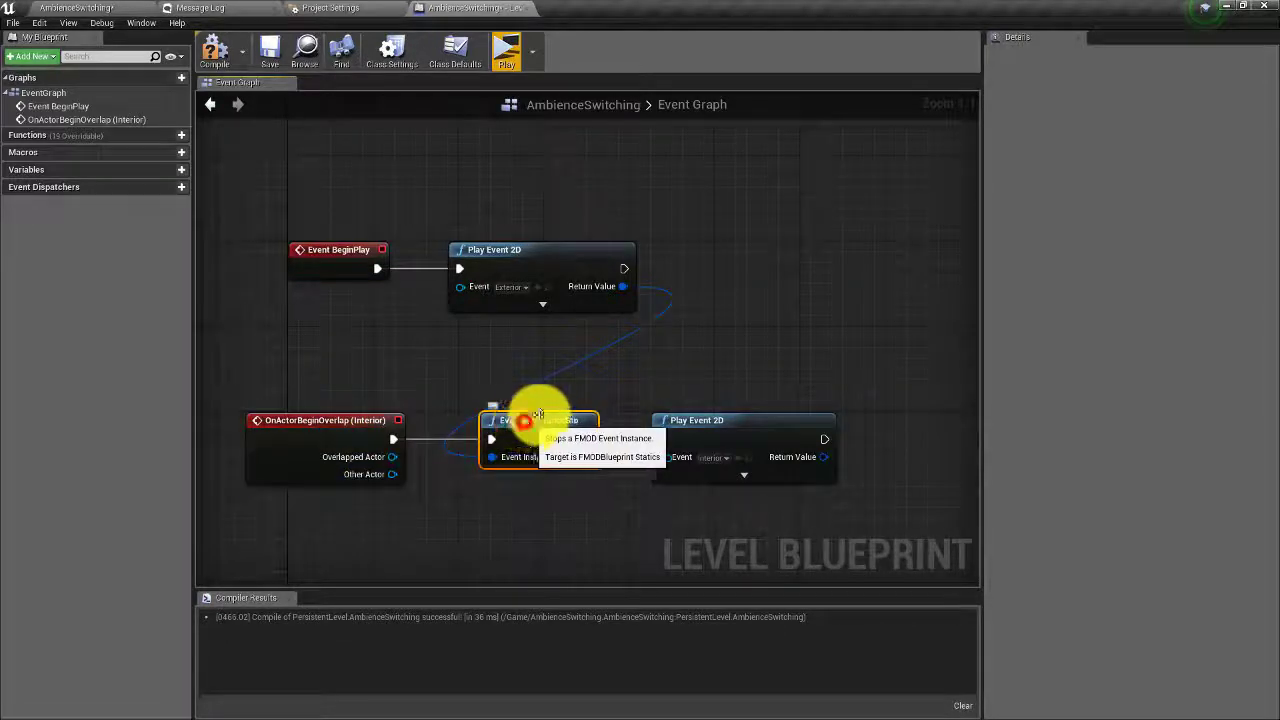
click(722, 422)
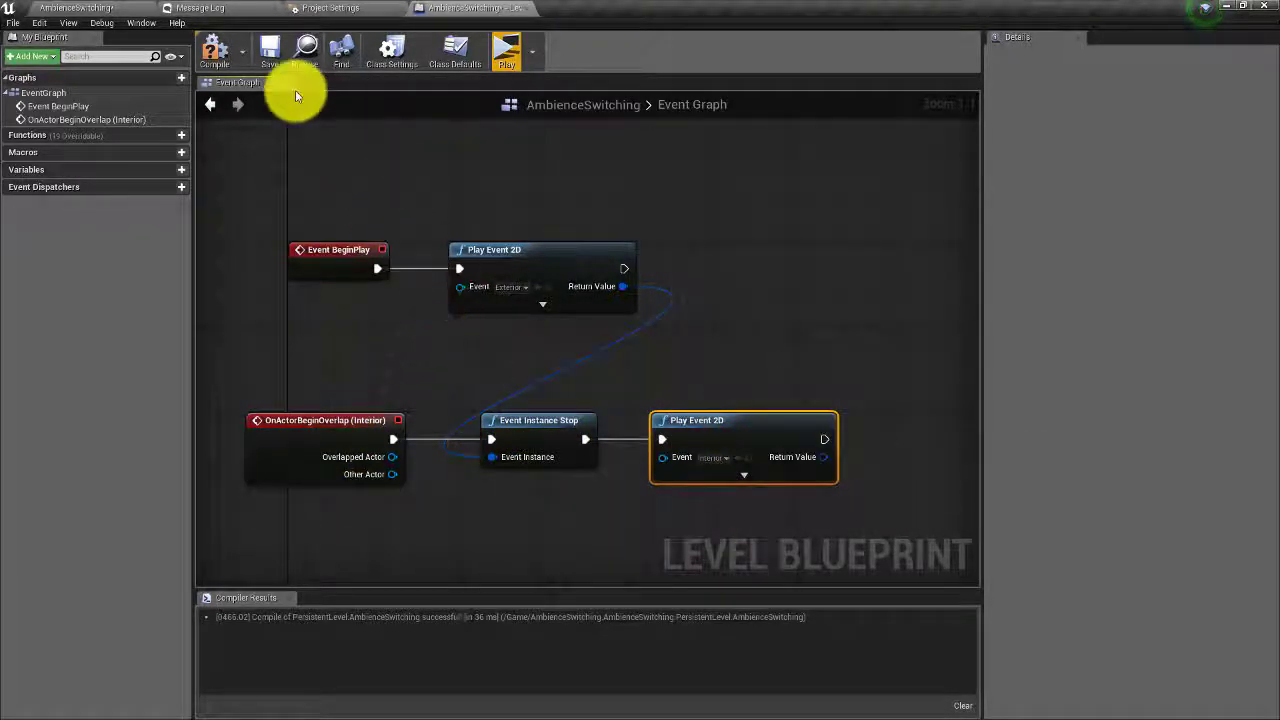
Compile the Level Blueprint and test-play the level, running the character into and out of the box structure
click(214, 52)
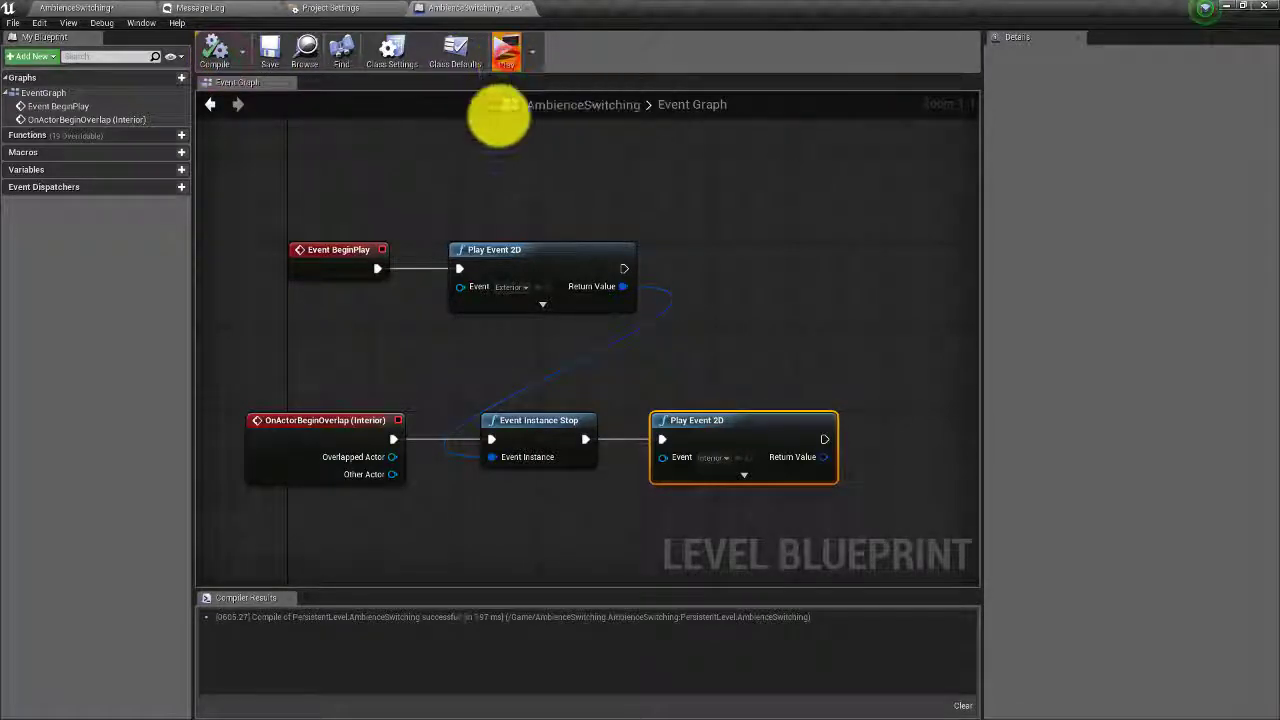
click(509, 68)
key(w)
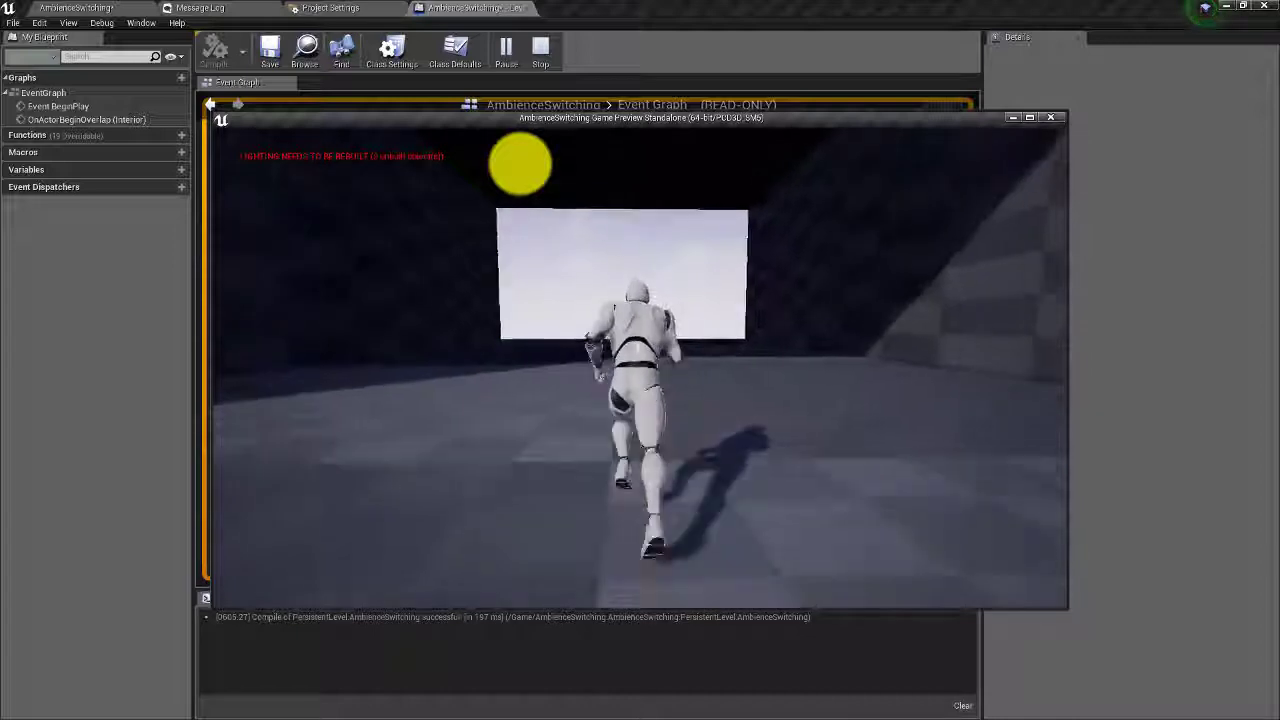
key(s)
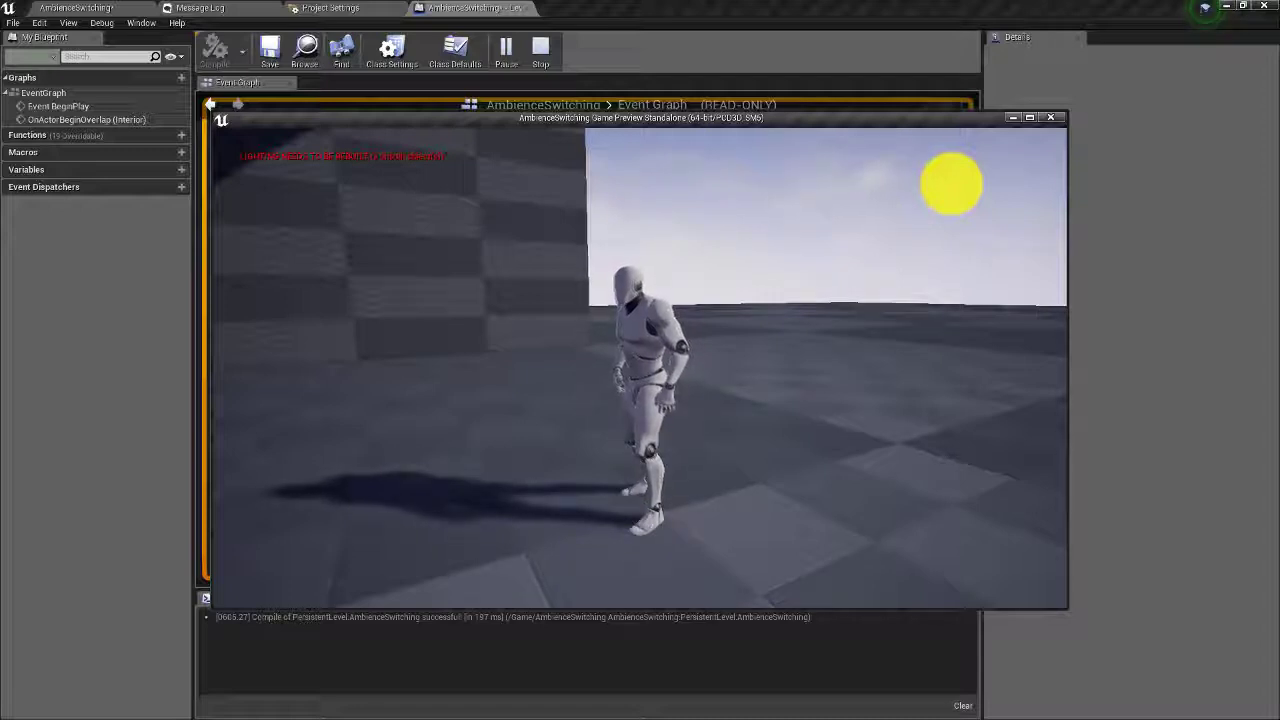
key(w)
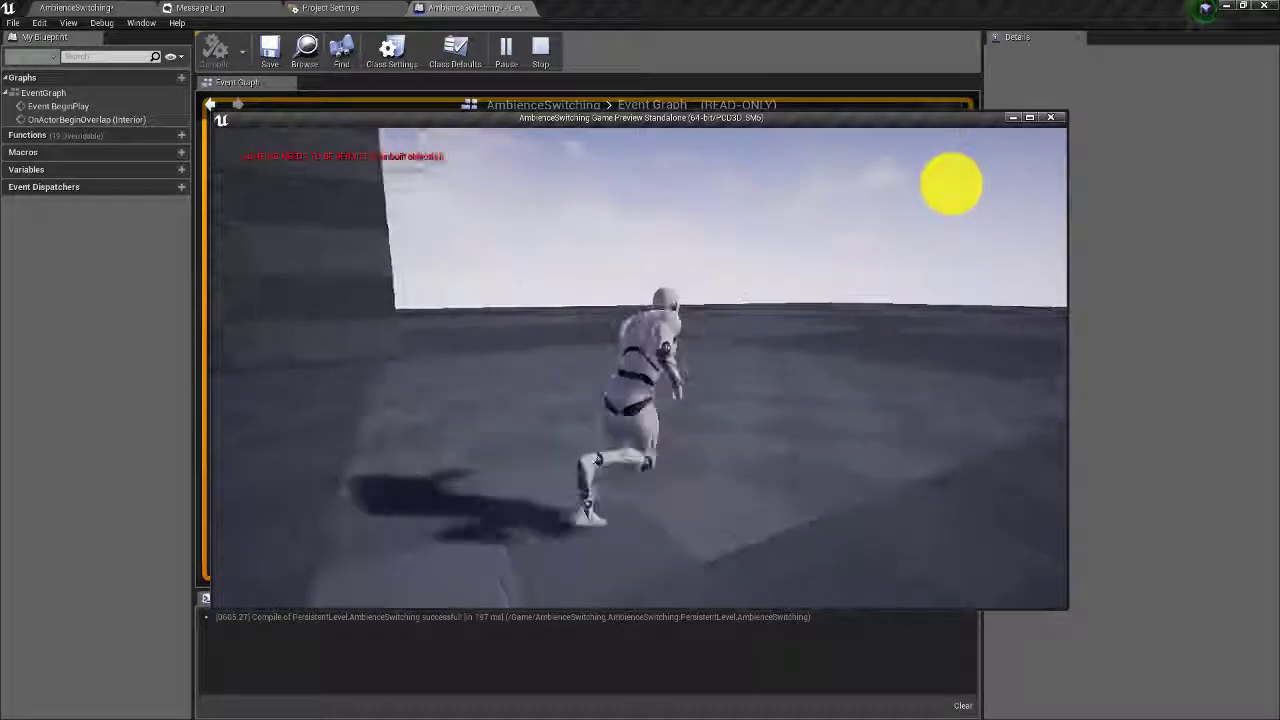
key(d)
key(s)
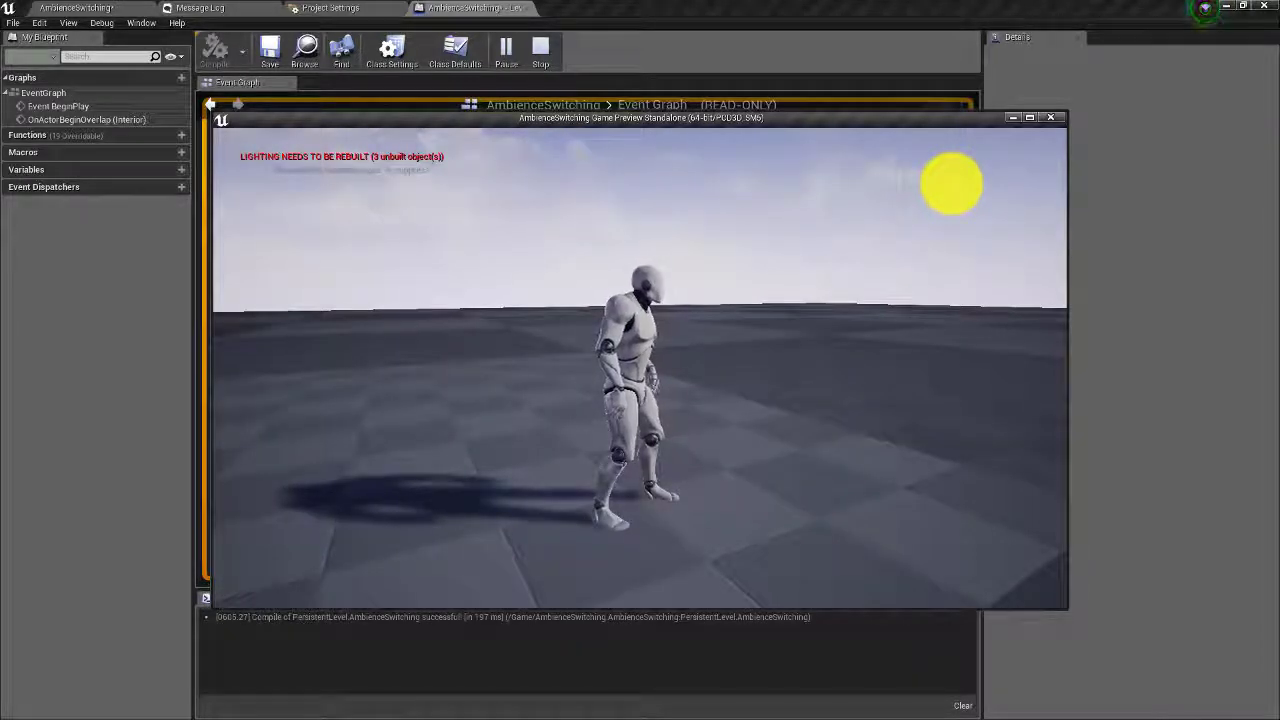
key(Escape)
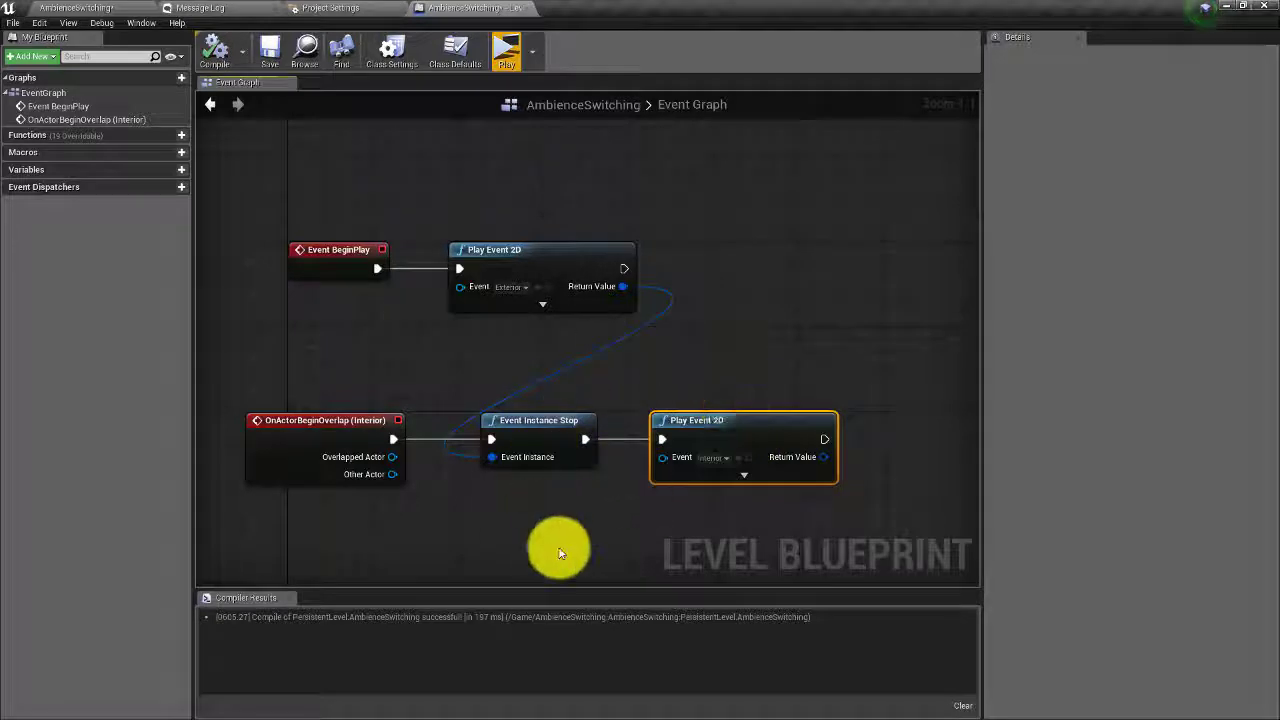
Return to the level and add an OnActorEndOverlap event for the Interior trigger volume to the Level Blueprint
right_drag(578, 570, 600, 432)
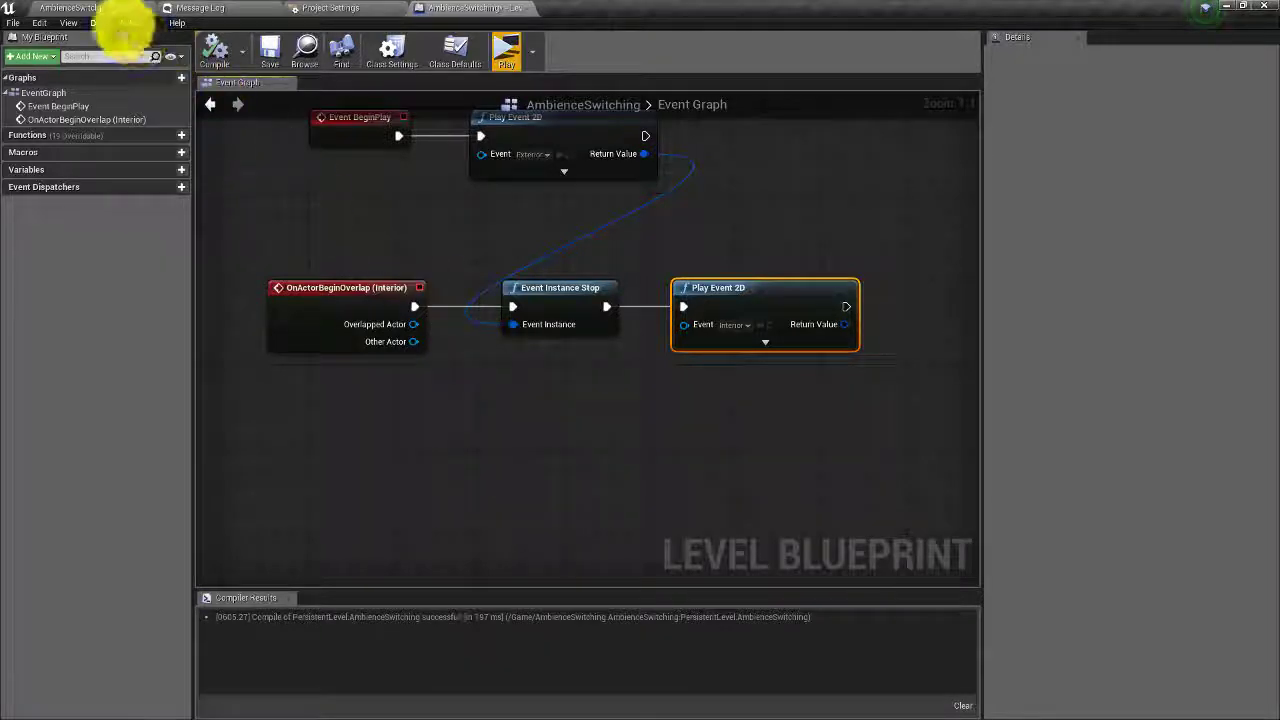
click(100, 10)
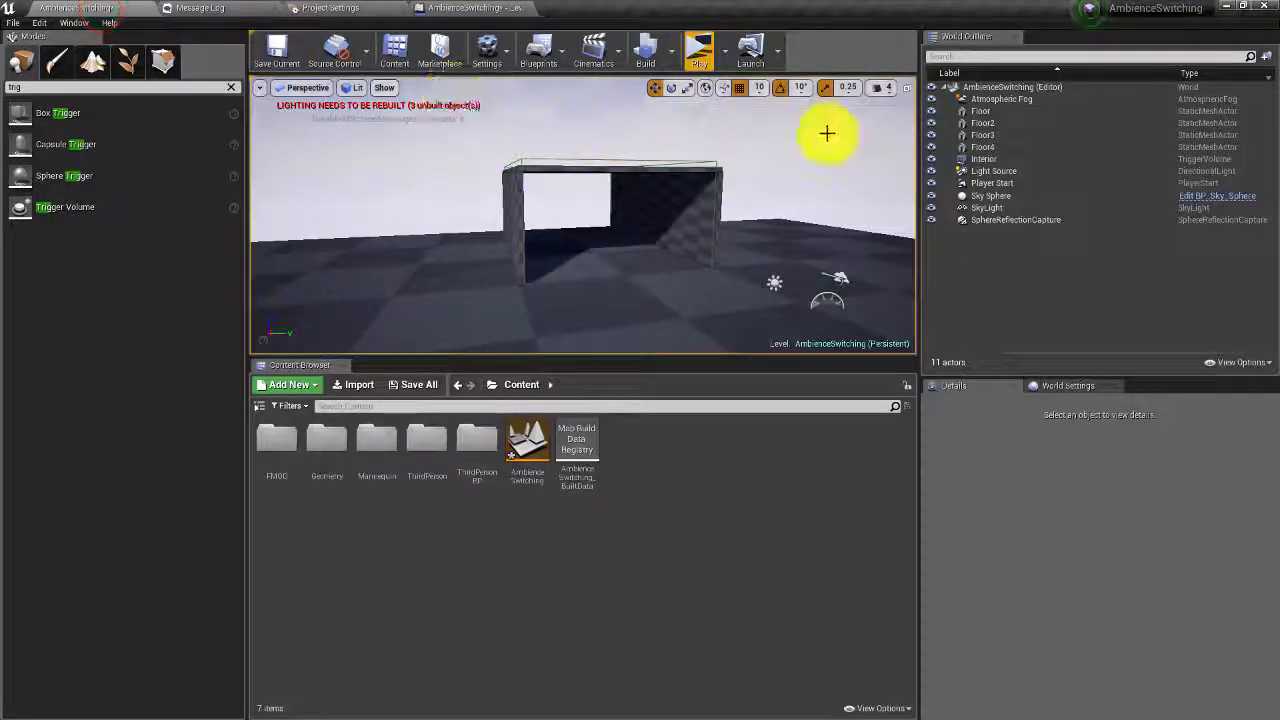
click(1010, 160)
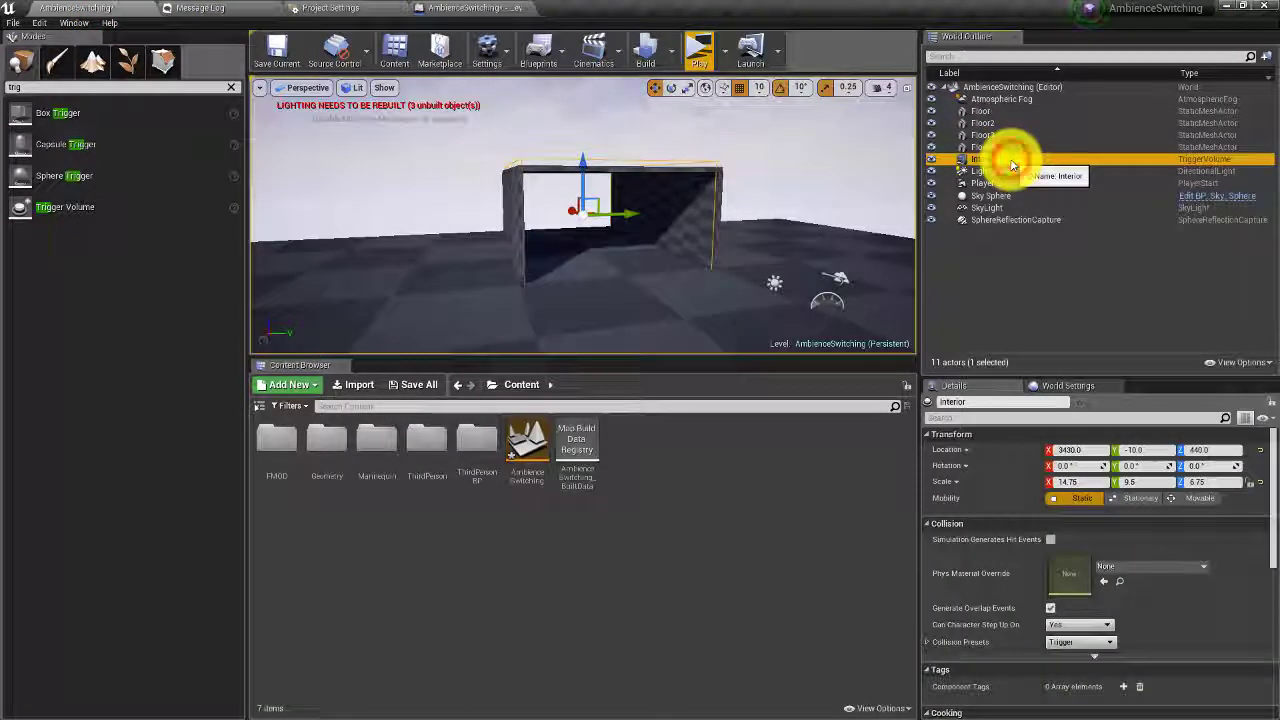
right_click(995, 163)
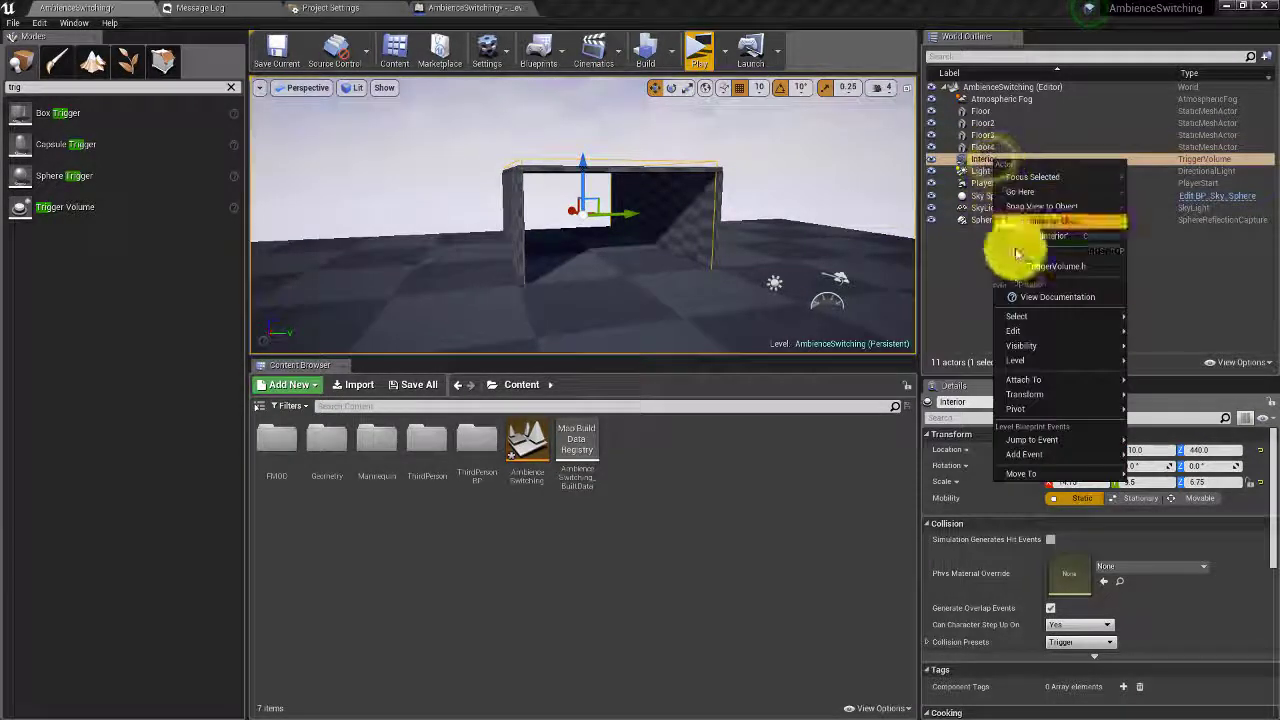
mouse_move(1058, 454)
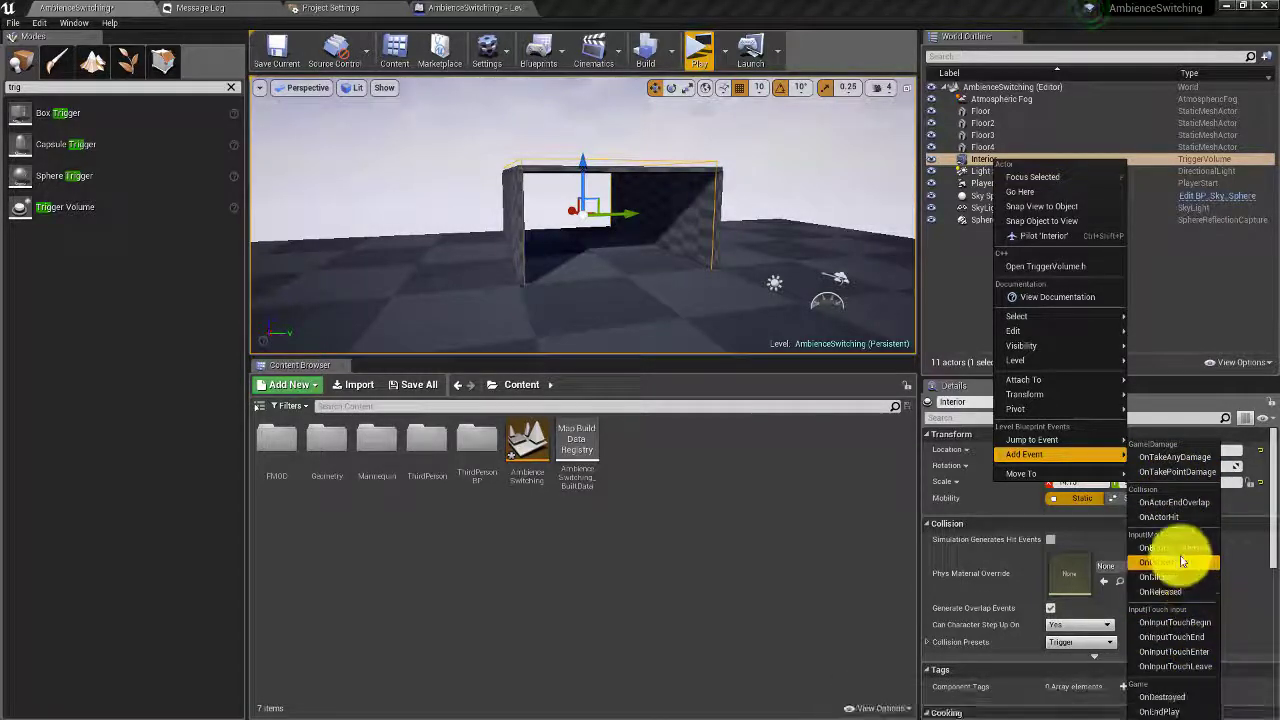
click(1170, 500)
right_drag(826, 340, 580, 463)
Duplicate the Event Instance Stop node, place the copy beside OnActorEndOverlap (Interior), and connect it to that event's execution output
click(567, 279)
key(ctrl+c)
key(ctrl+v)
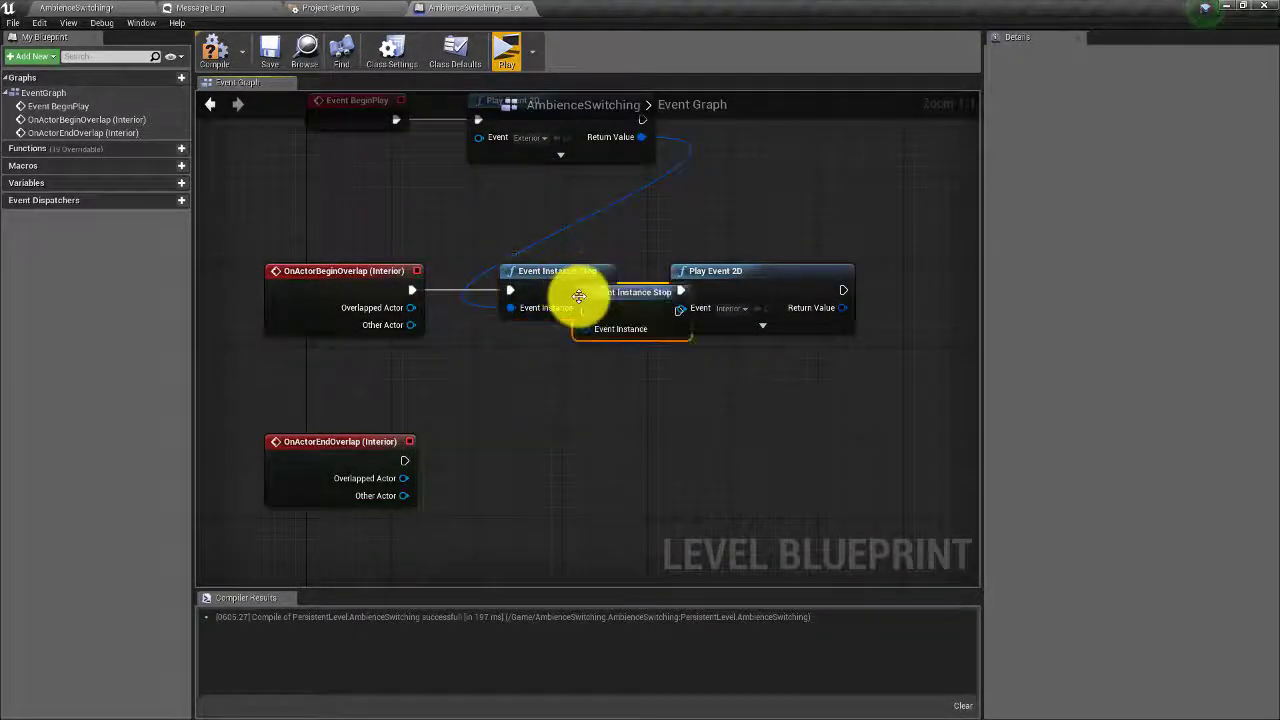
drag(634, 297, 553, 450)
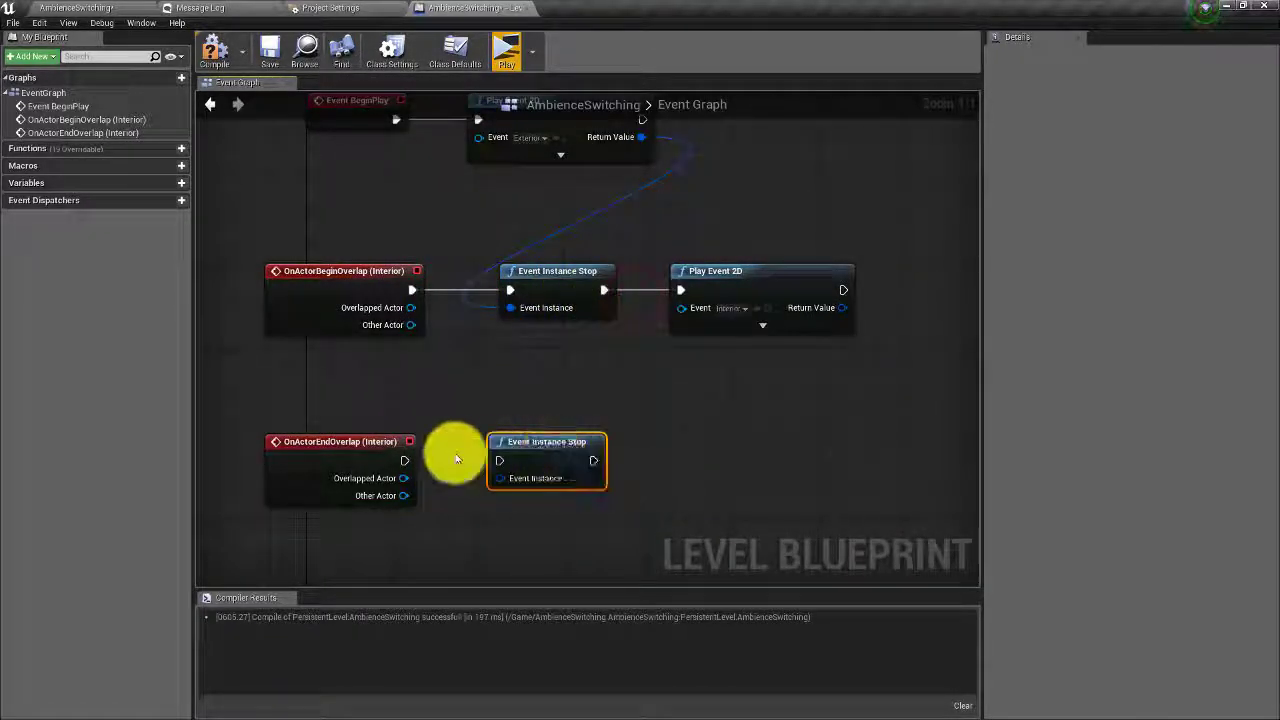
drag(404, 461, 500, 465)
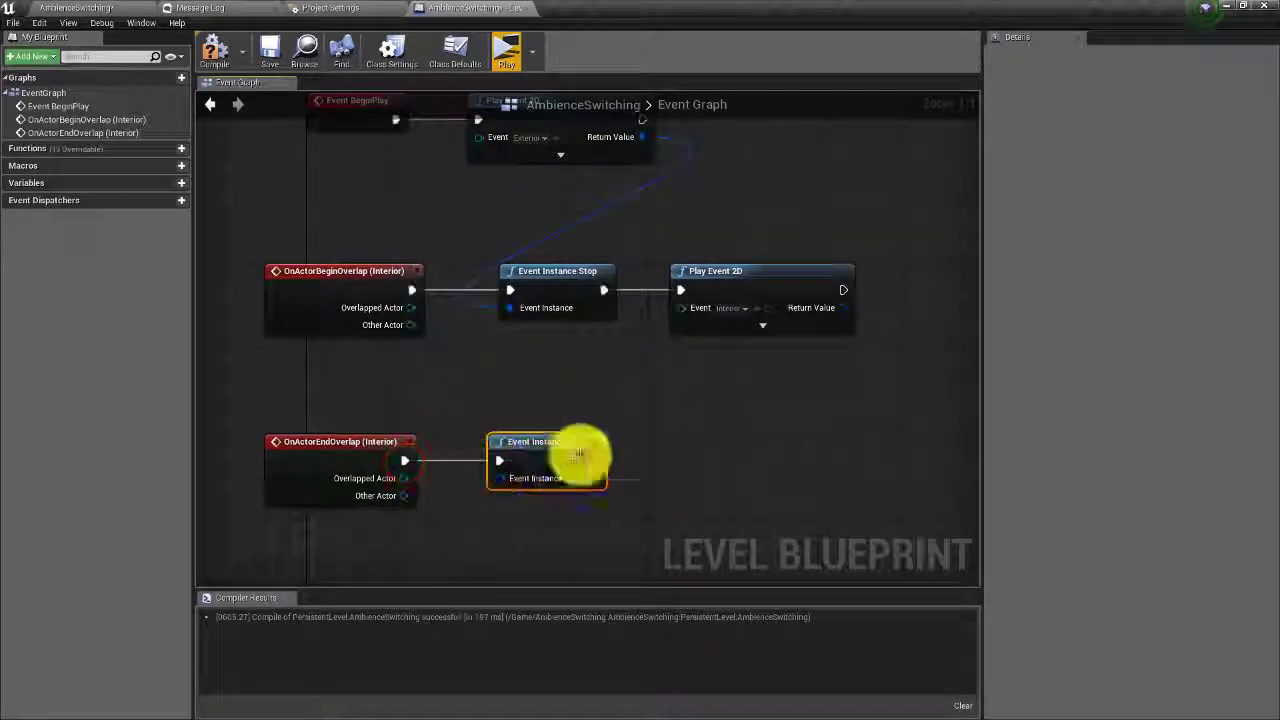
Connect the Return Value of the Interior Play Event 2D node to the Event Instance input of the end-overlap Event Instance Stop
right_drag(652, 281, 636, 337)
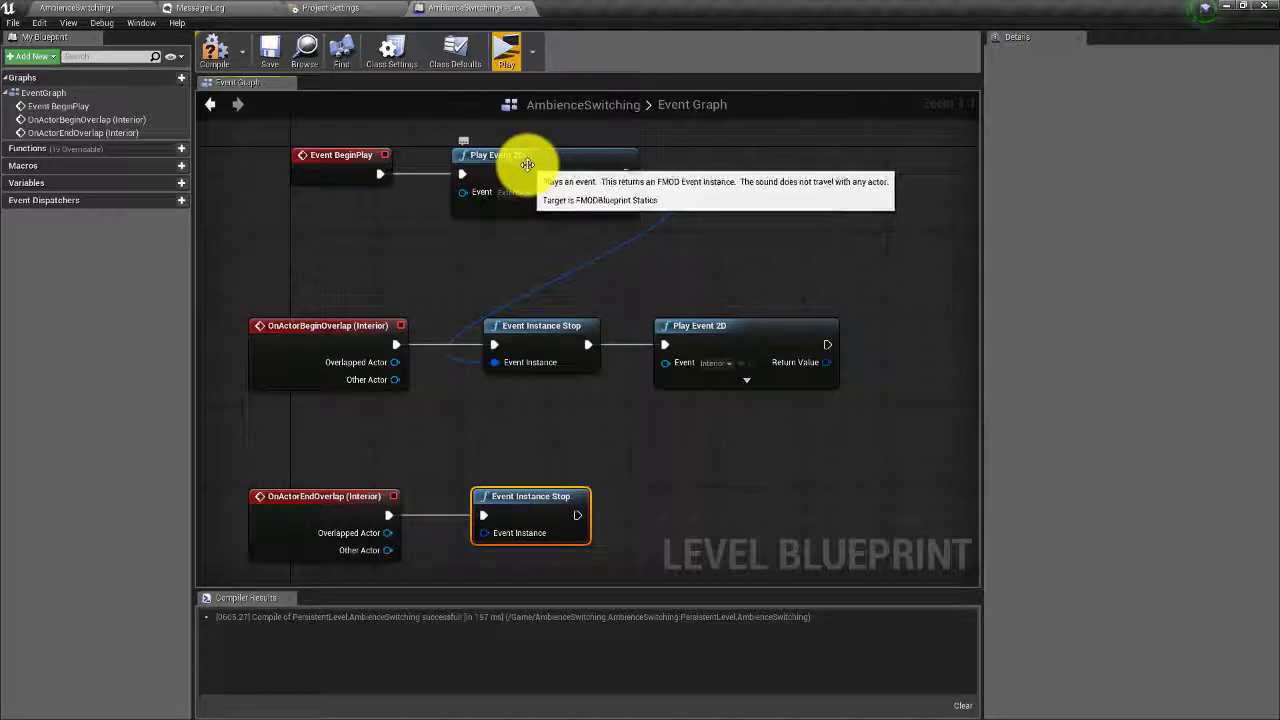
click(551, 328)
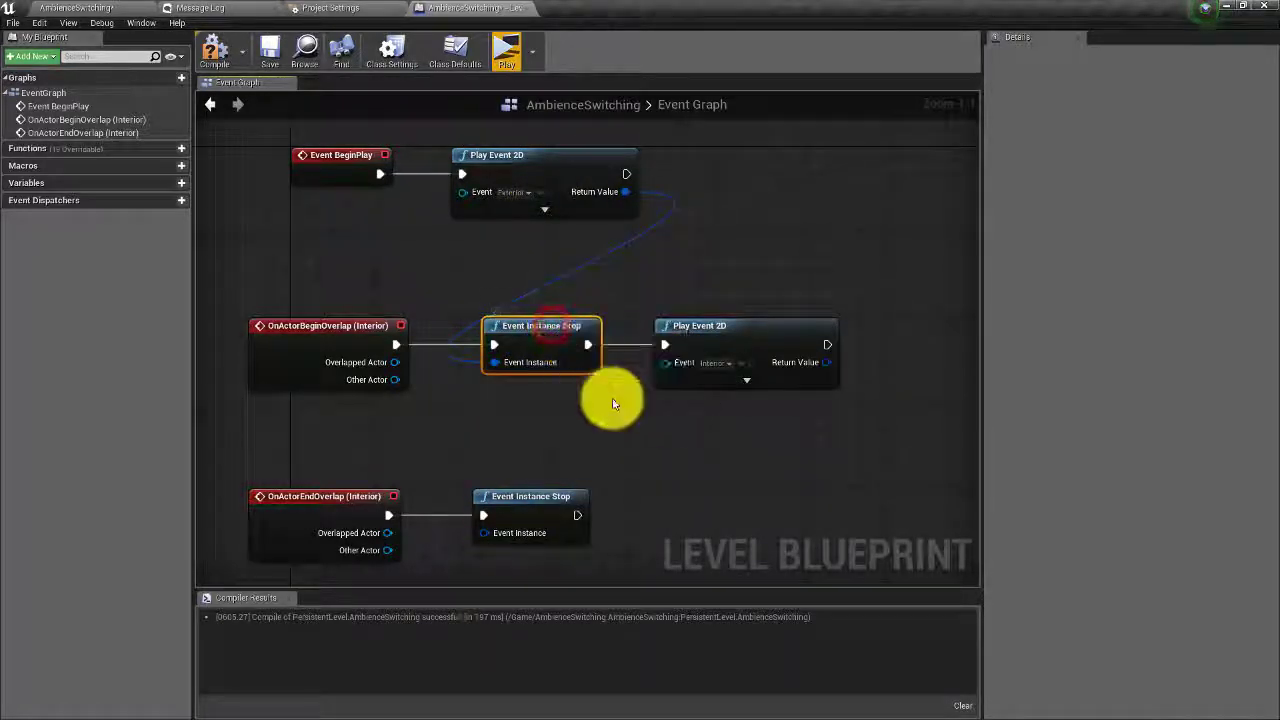
click(750, 329)
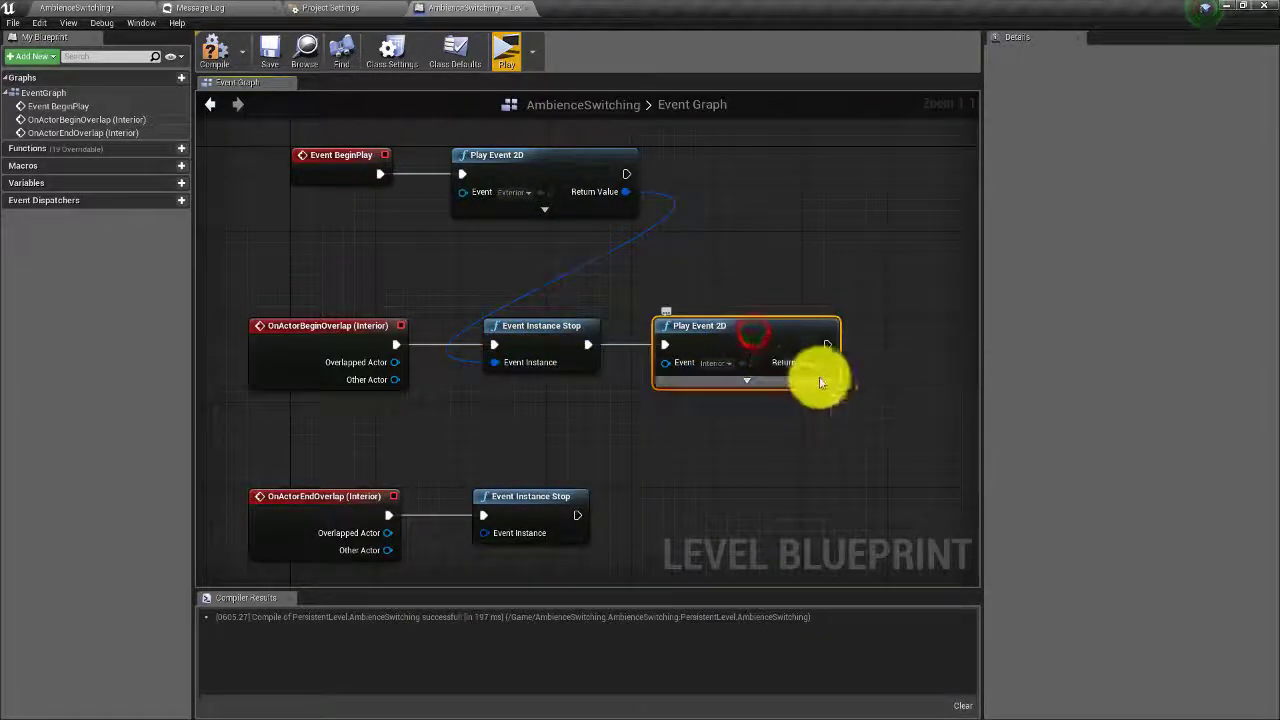
drag(826, 366, 488, 533)
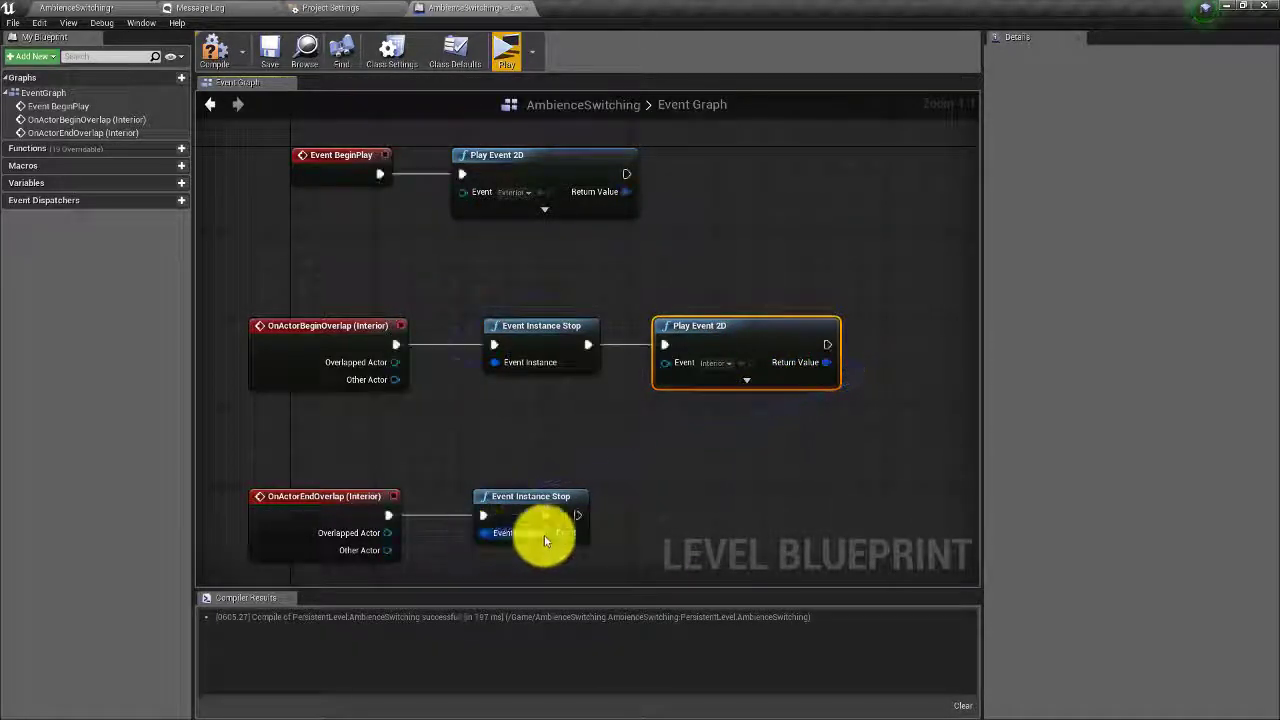
click(334, 496)
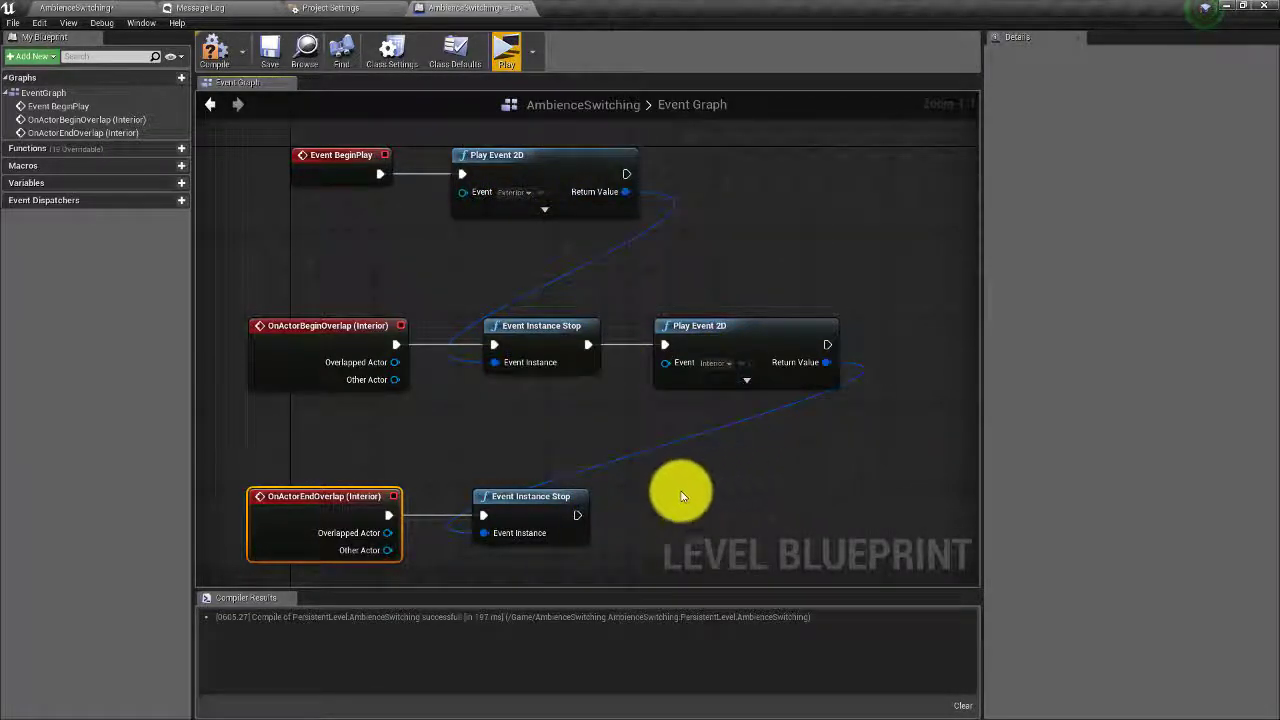
Connect the end-overlap Event Instance Stop's execution output to the Exterior Play Event 2D node, and compile and save the Level Blueprint
drag(579, 515, 461, 174)
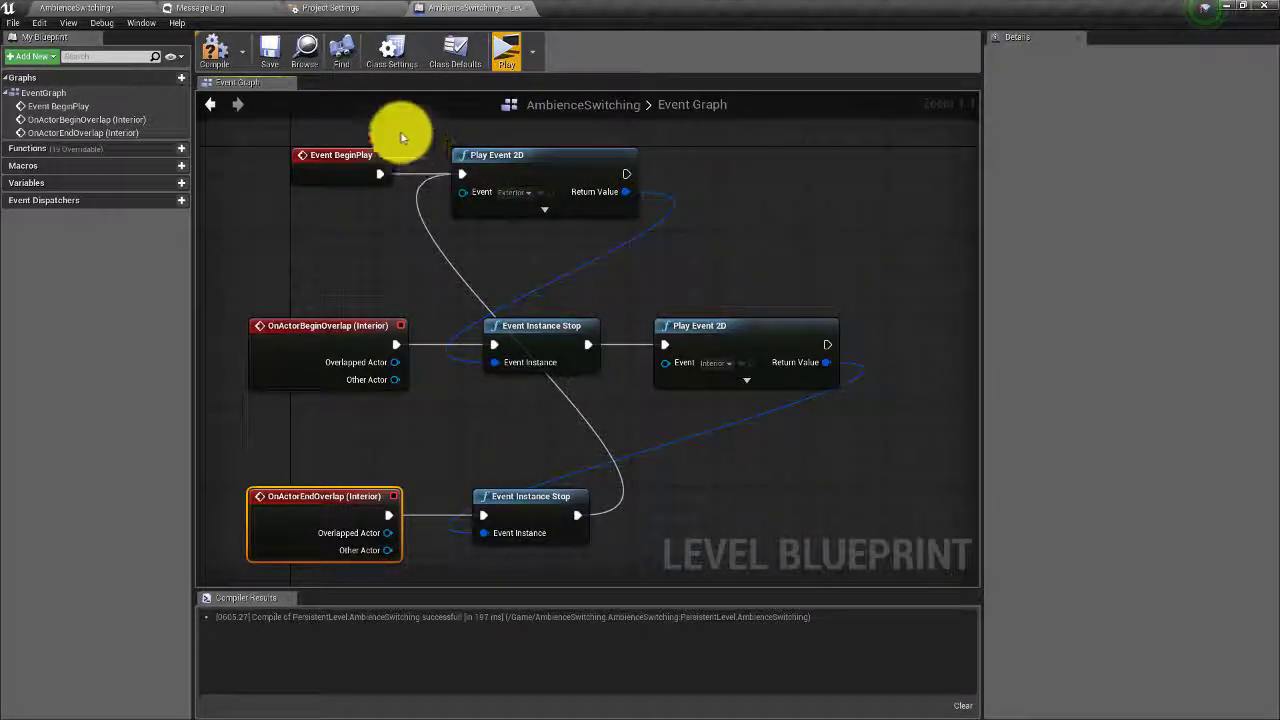
click(214, 51)
click(269, 50)
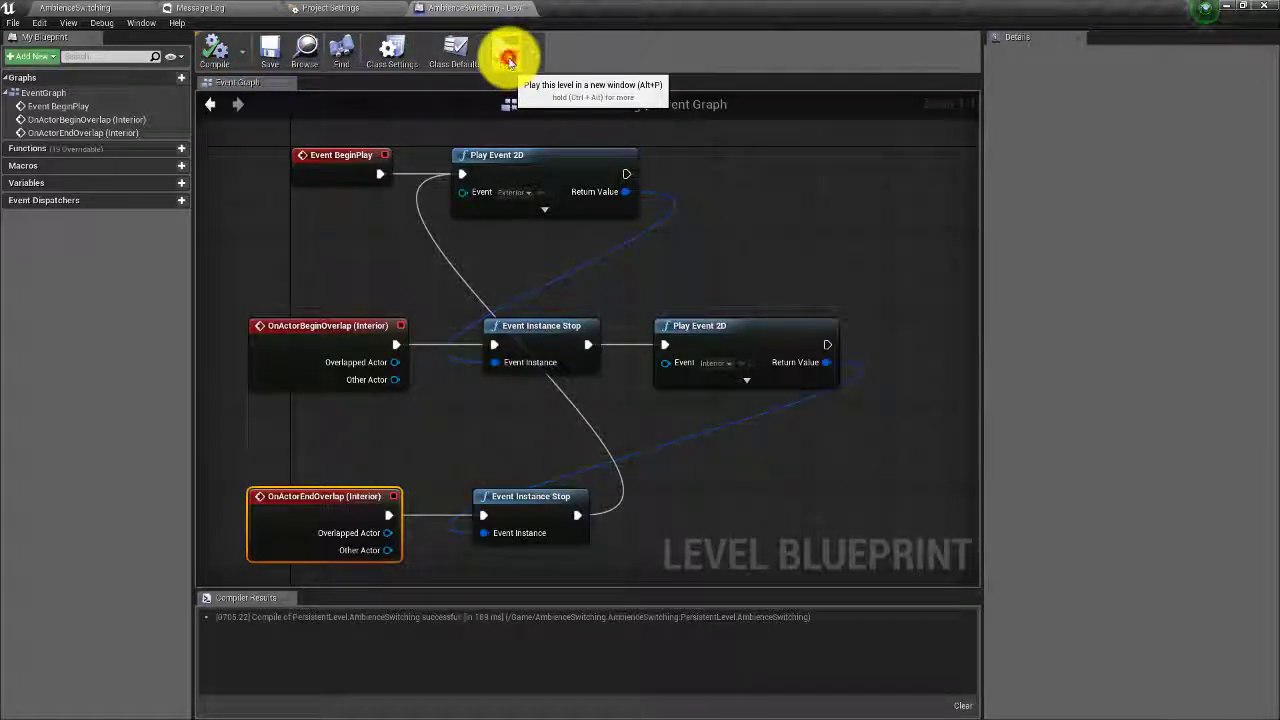
Test-play the level, running the character into the box structure and back out to check the ambience switching
click(509, 60)
key(w)
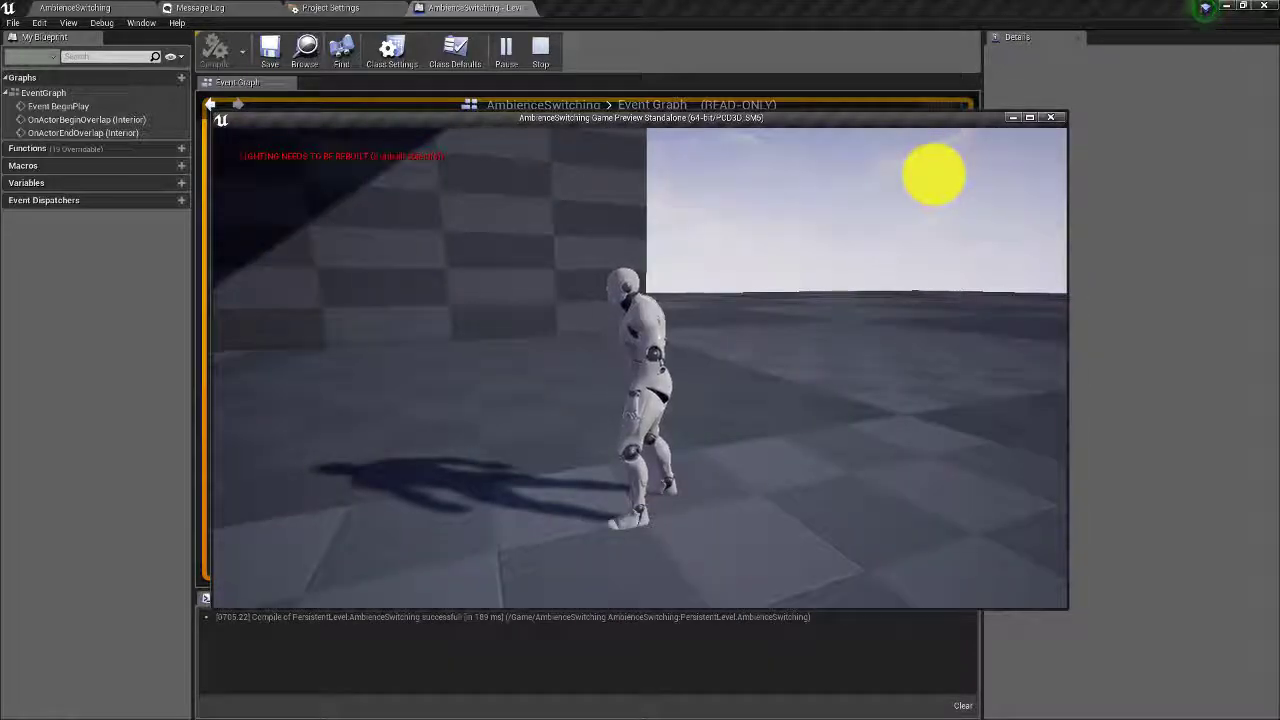
key(d)
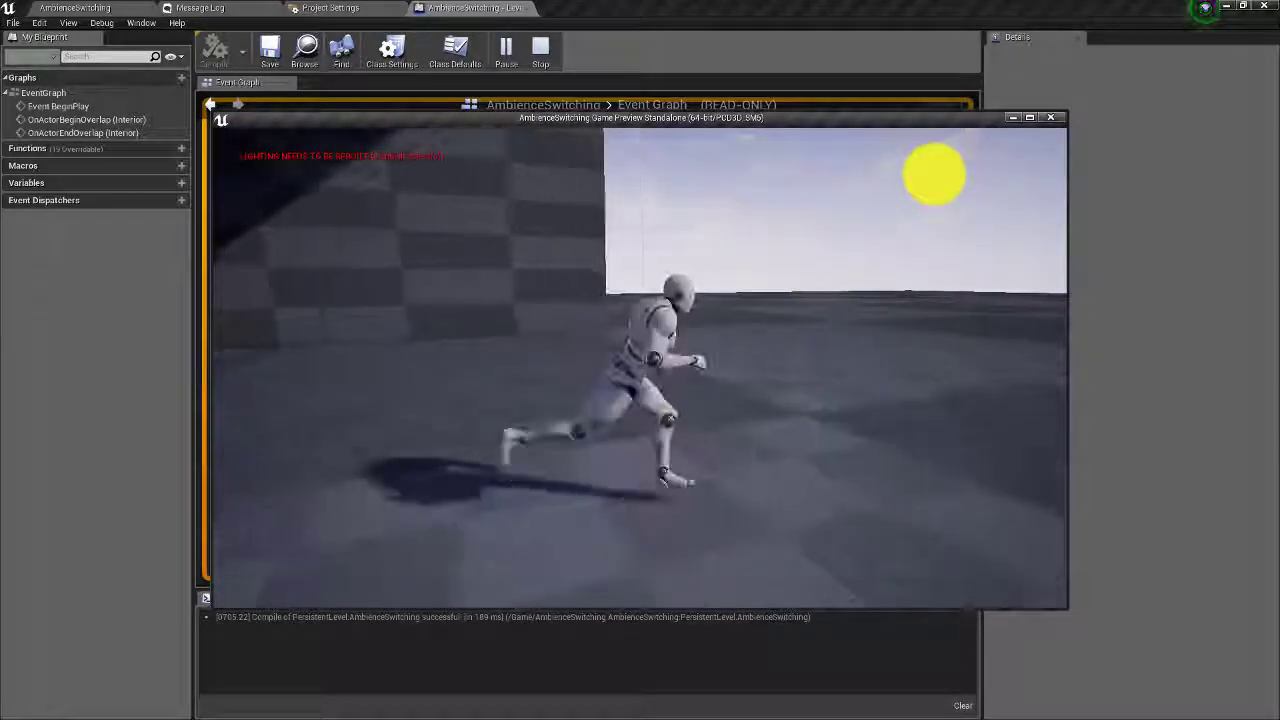
key(w)
key(w)
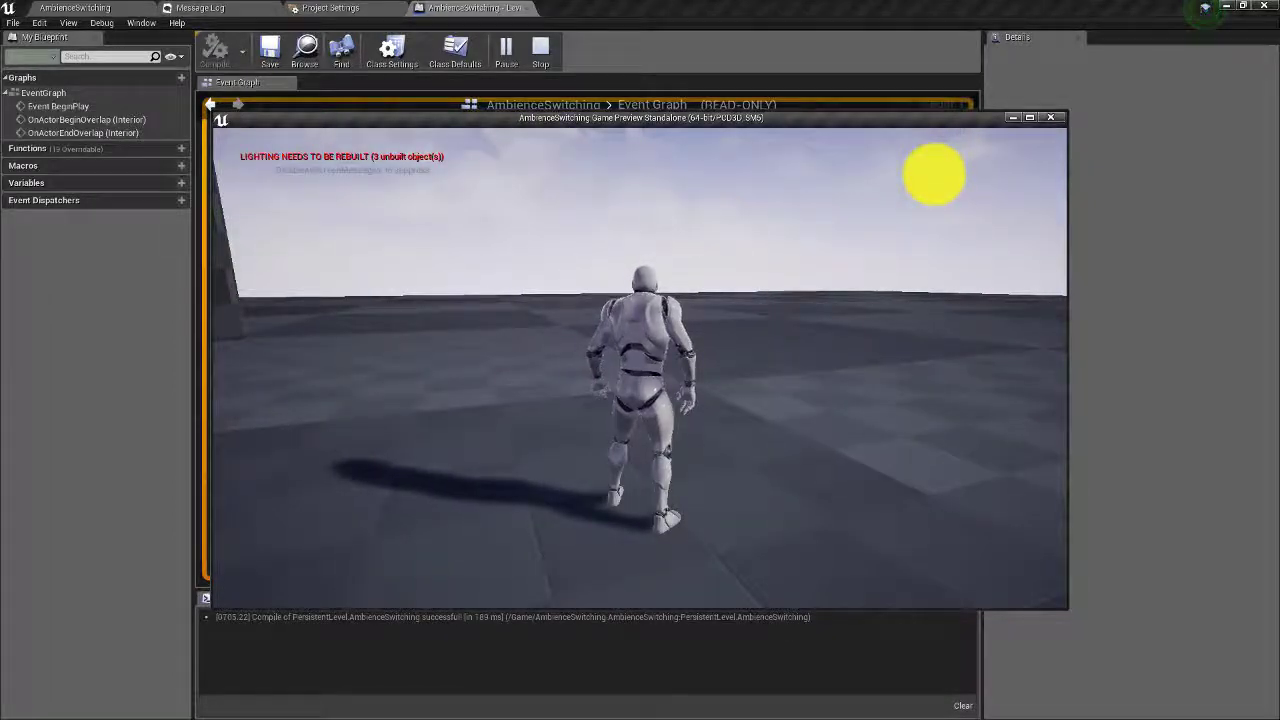
key(Escape)
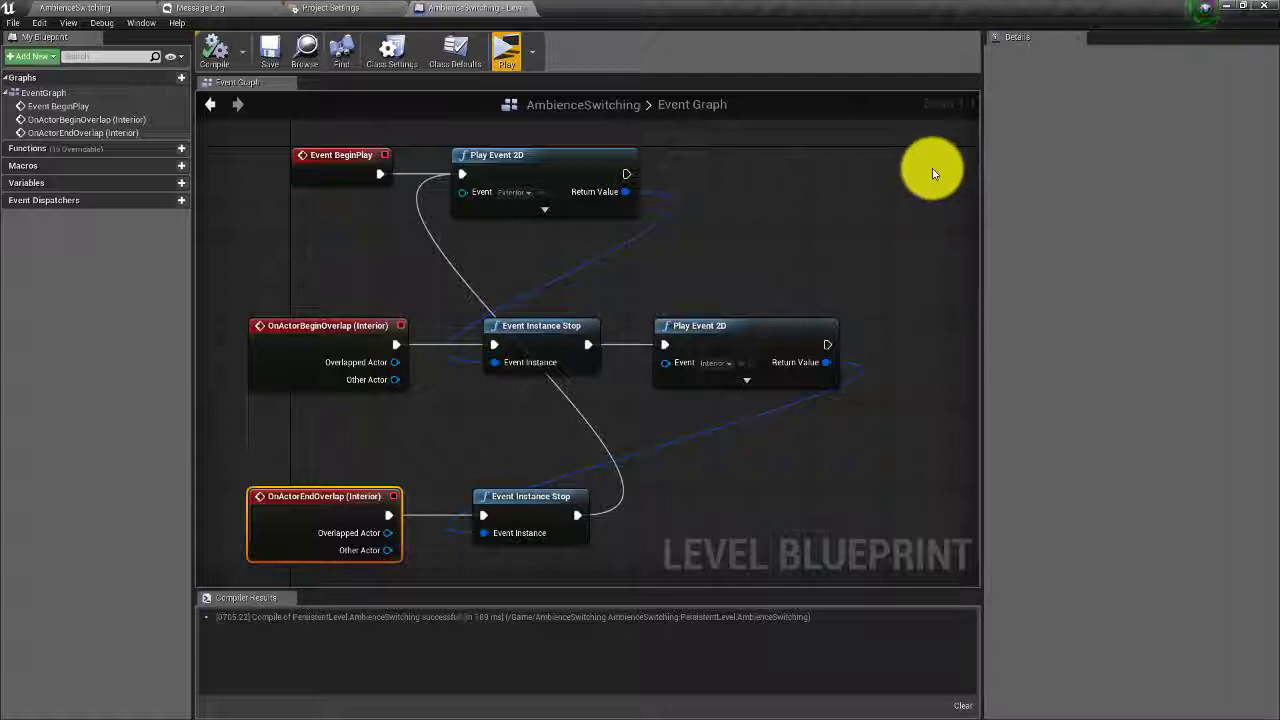
Switch to FMOD Studio, add AHDSR modulation to the Exterior event's master track volume, and audition the event's fade
key(alt+Tab)
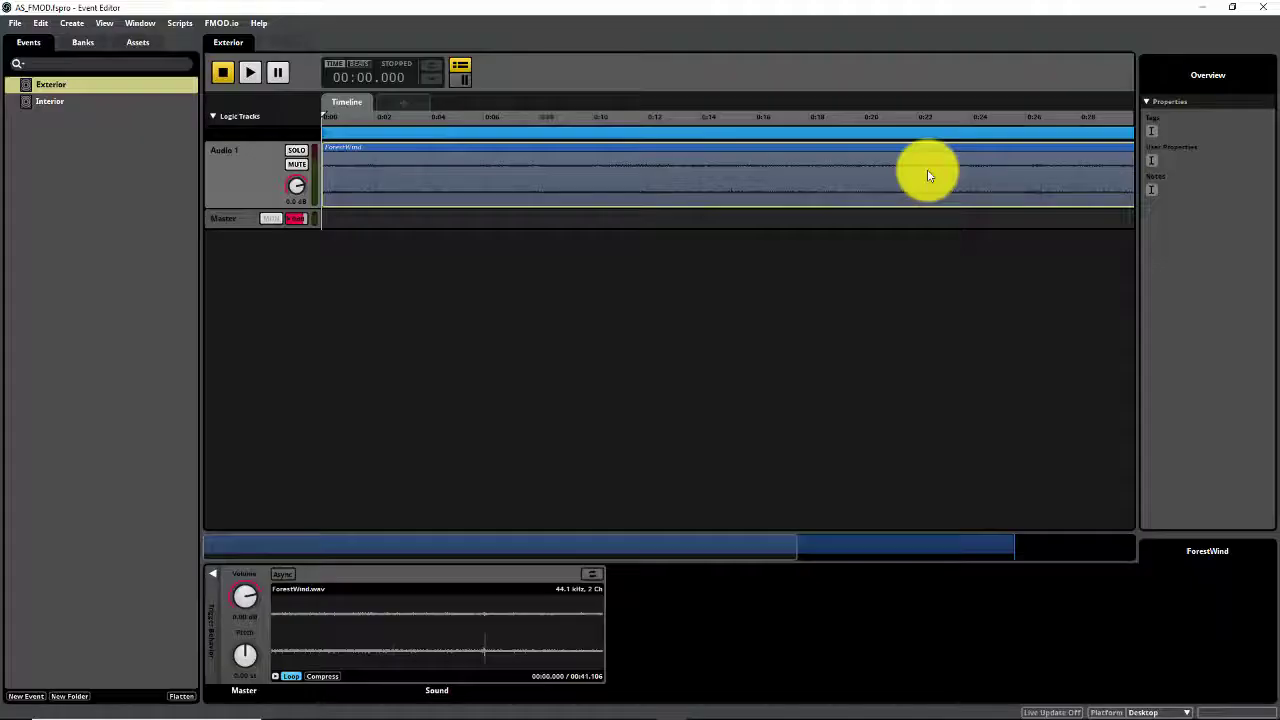
click(250, 172)
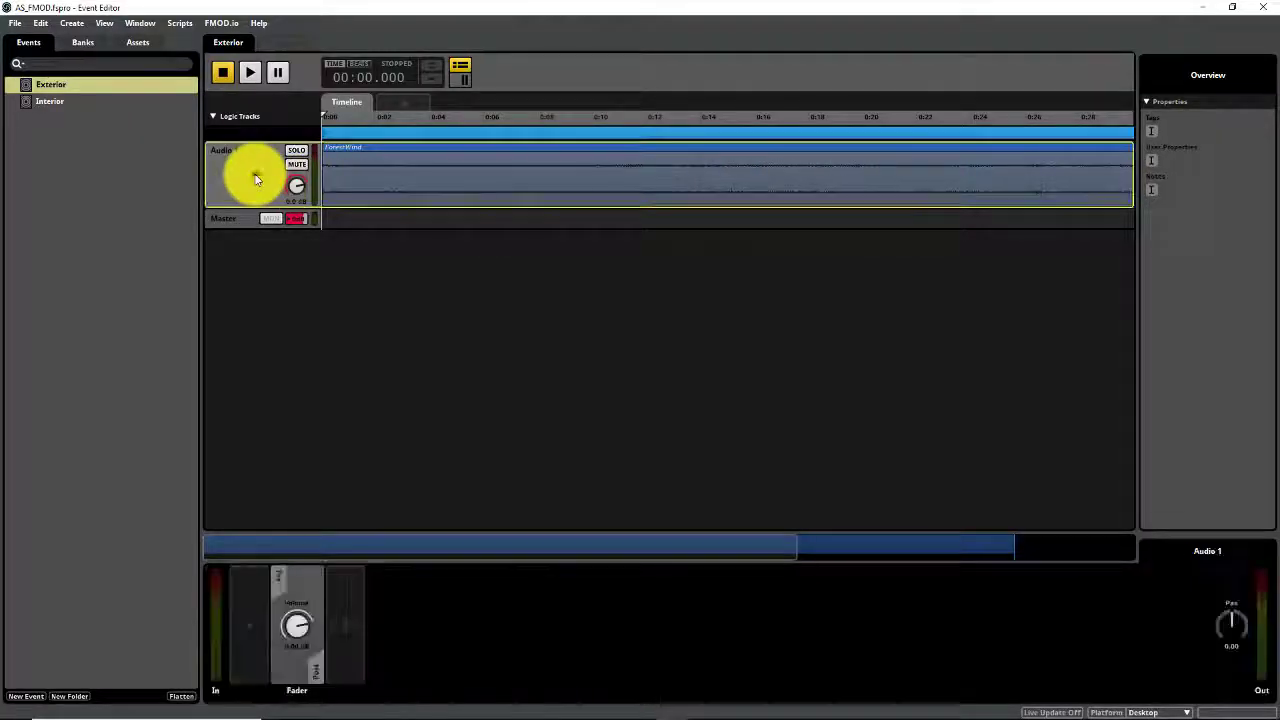
click(64, 101)
click(56, 85)
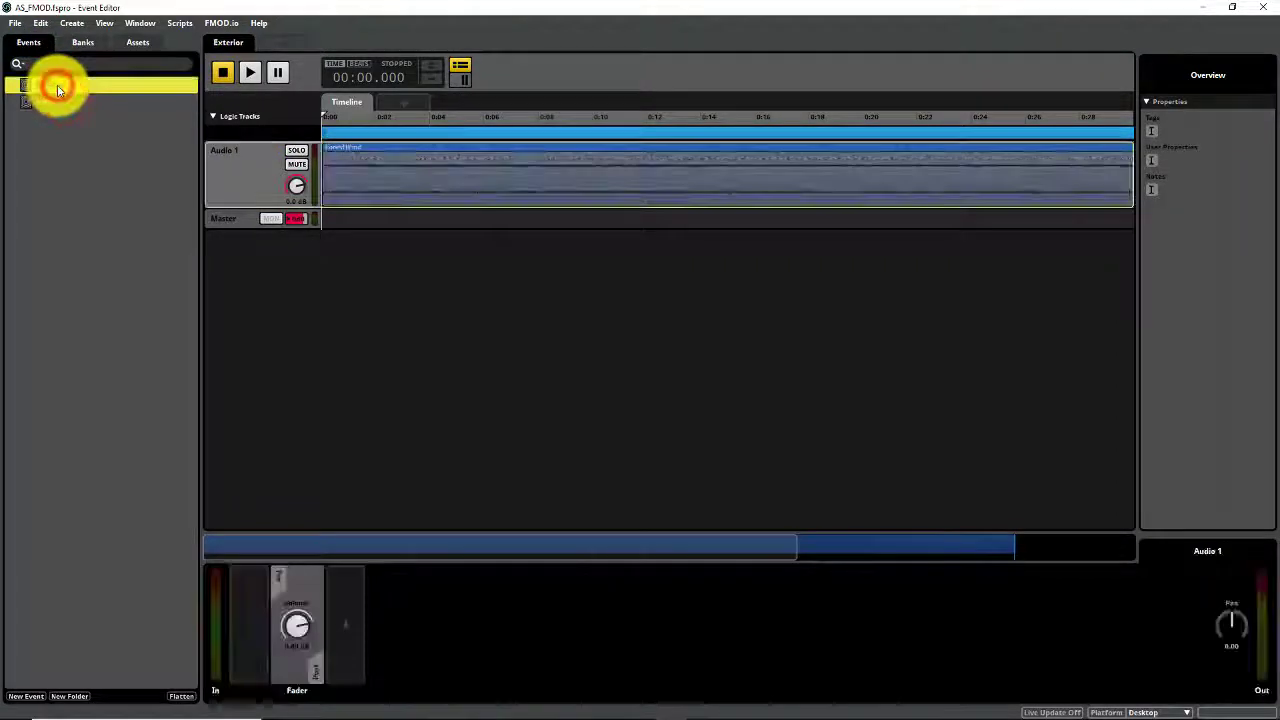
click(229, 218)
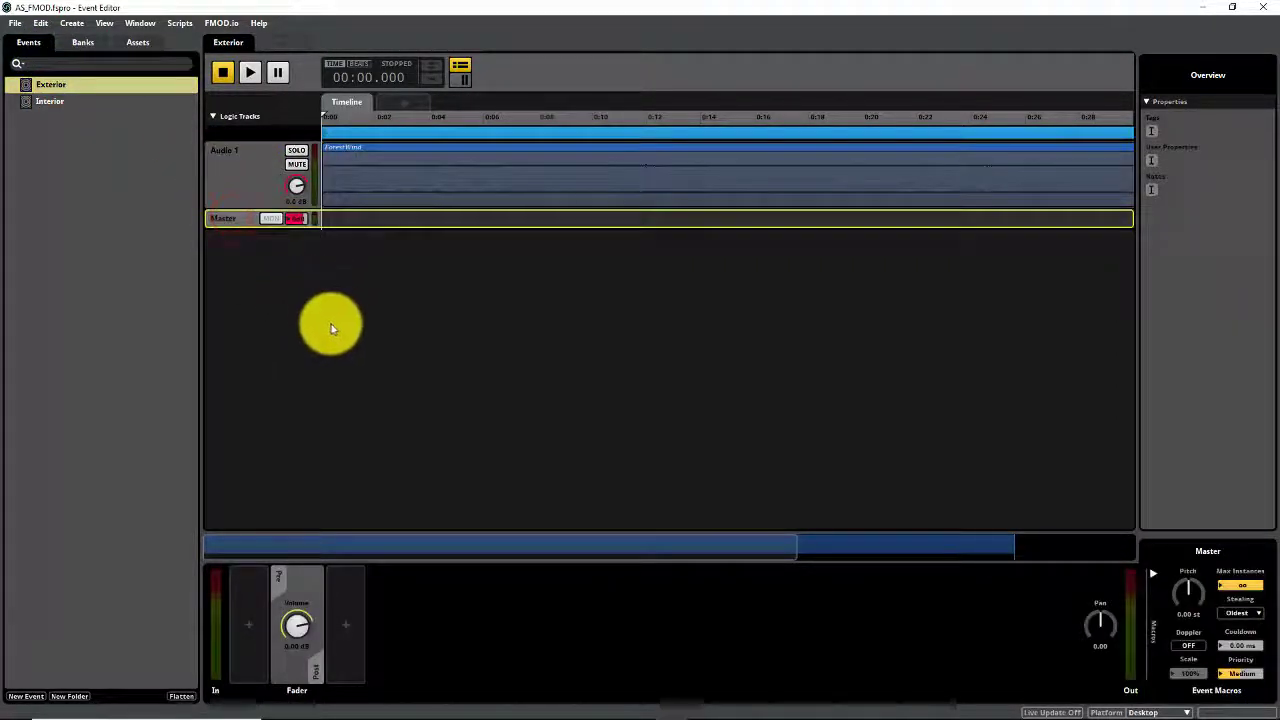
click(294, 625)
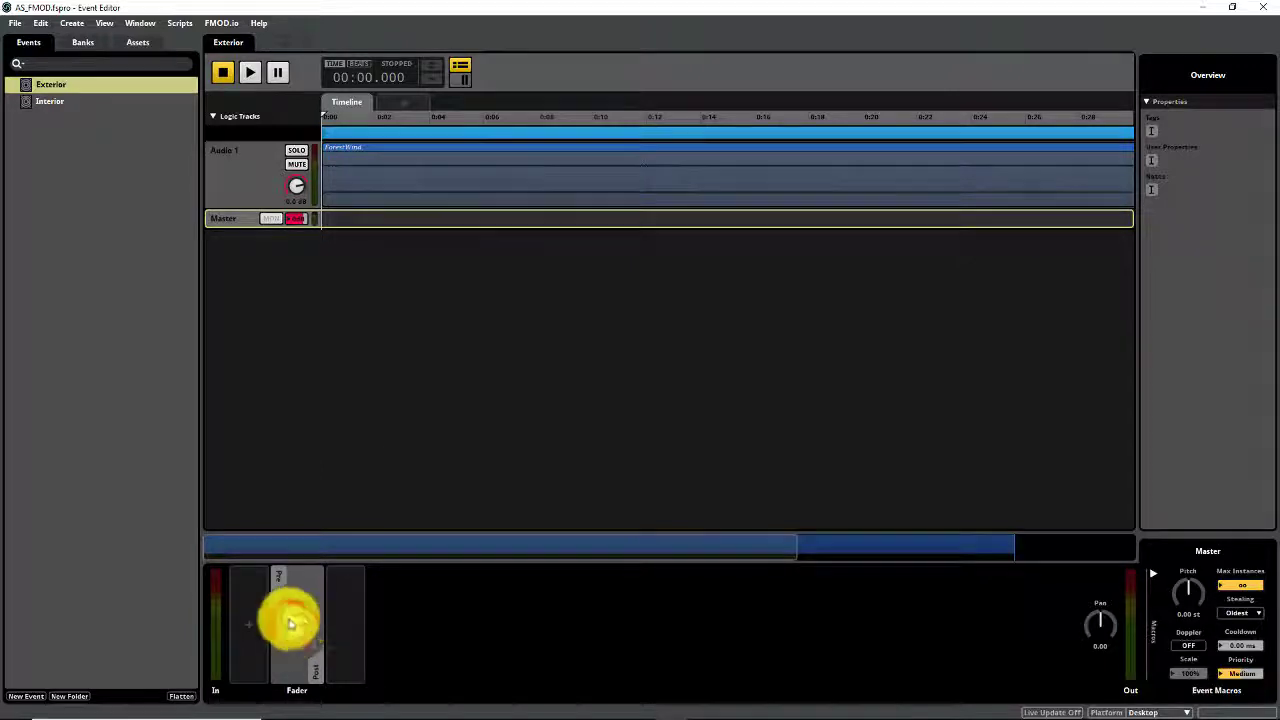
right_click(296, 628)
mouse_move(331, 651)
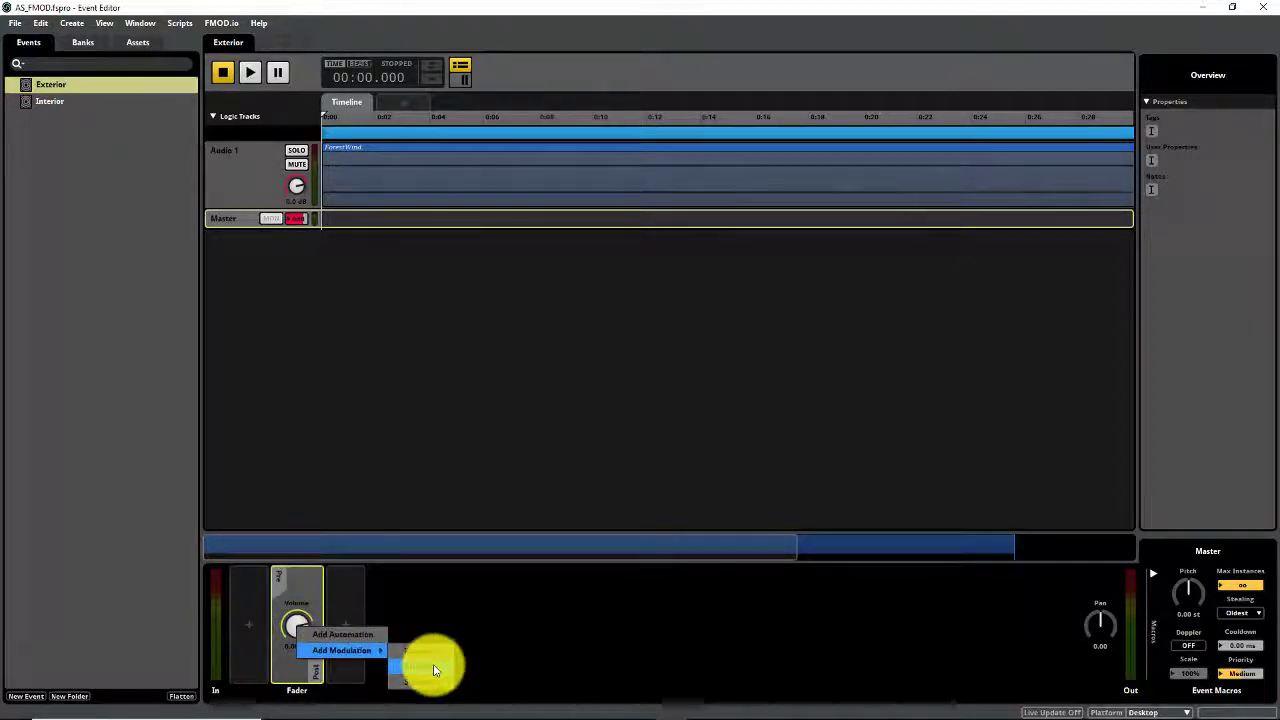
click(433, 667)
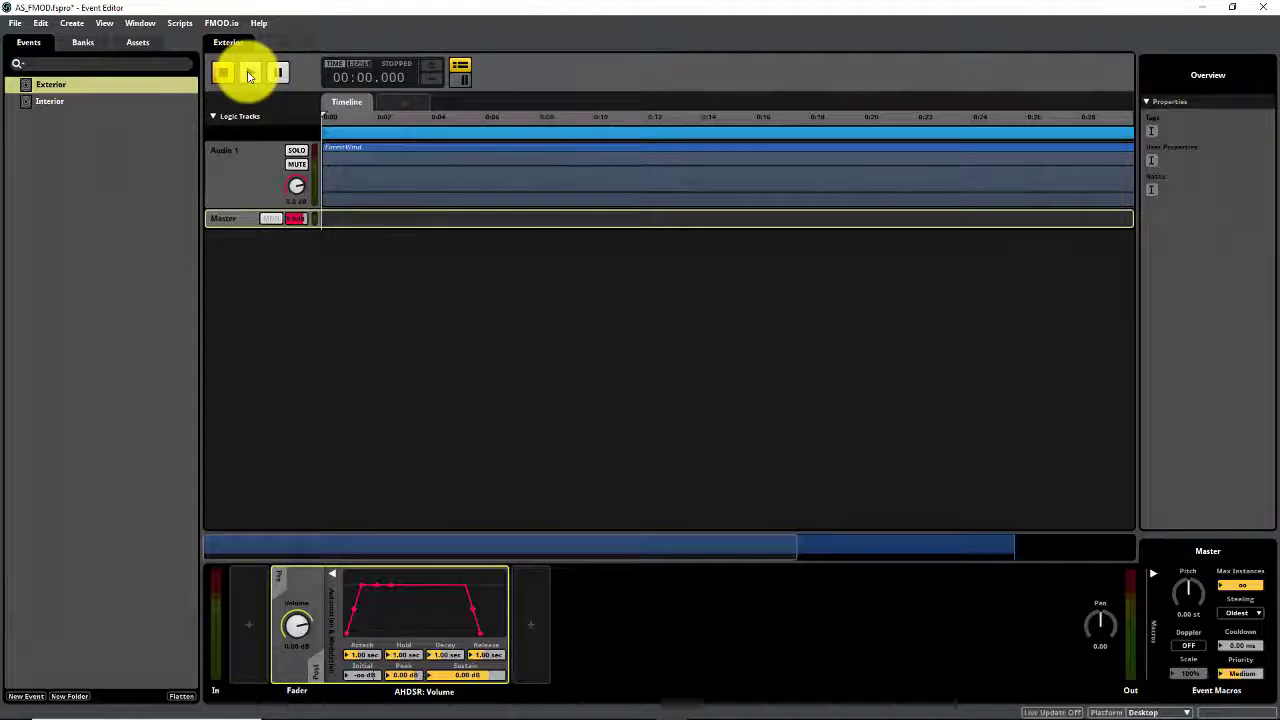
click(250, 76)
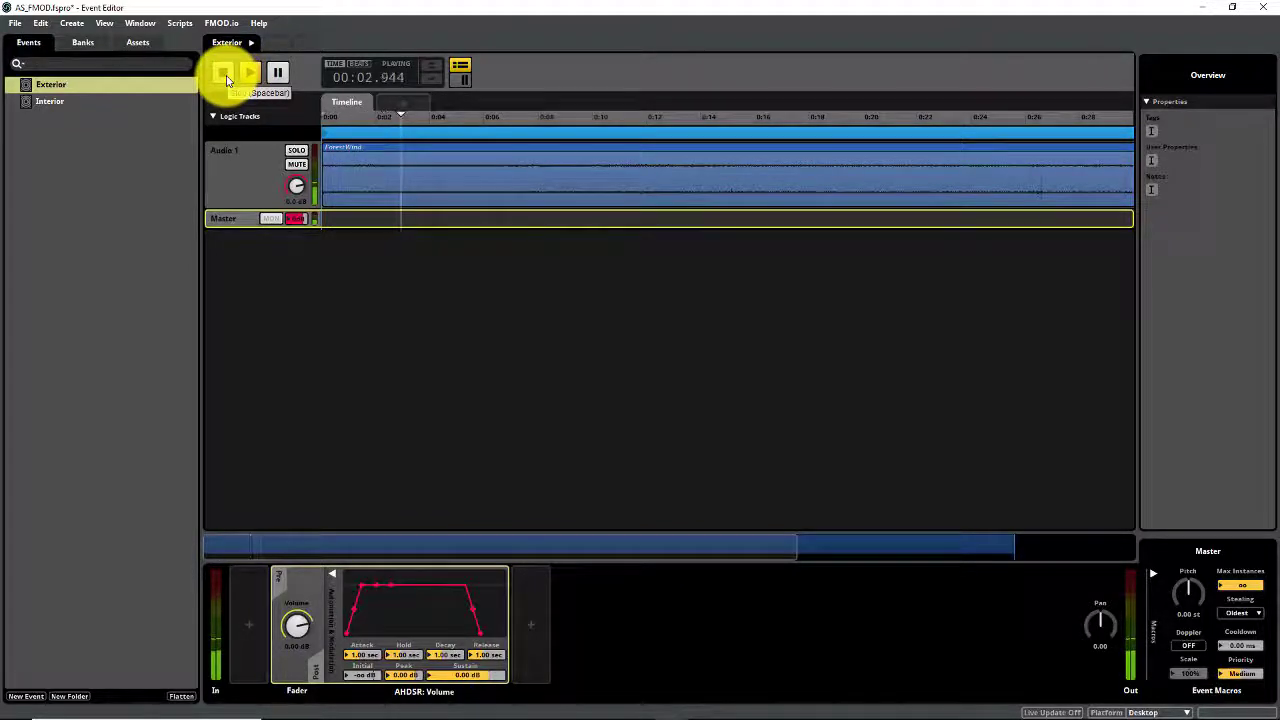
click(225, 76)
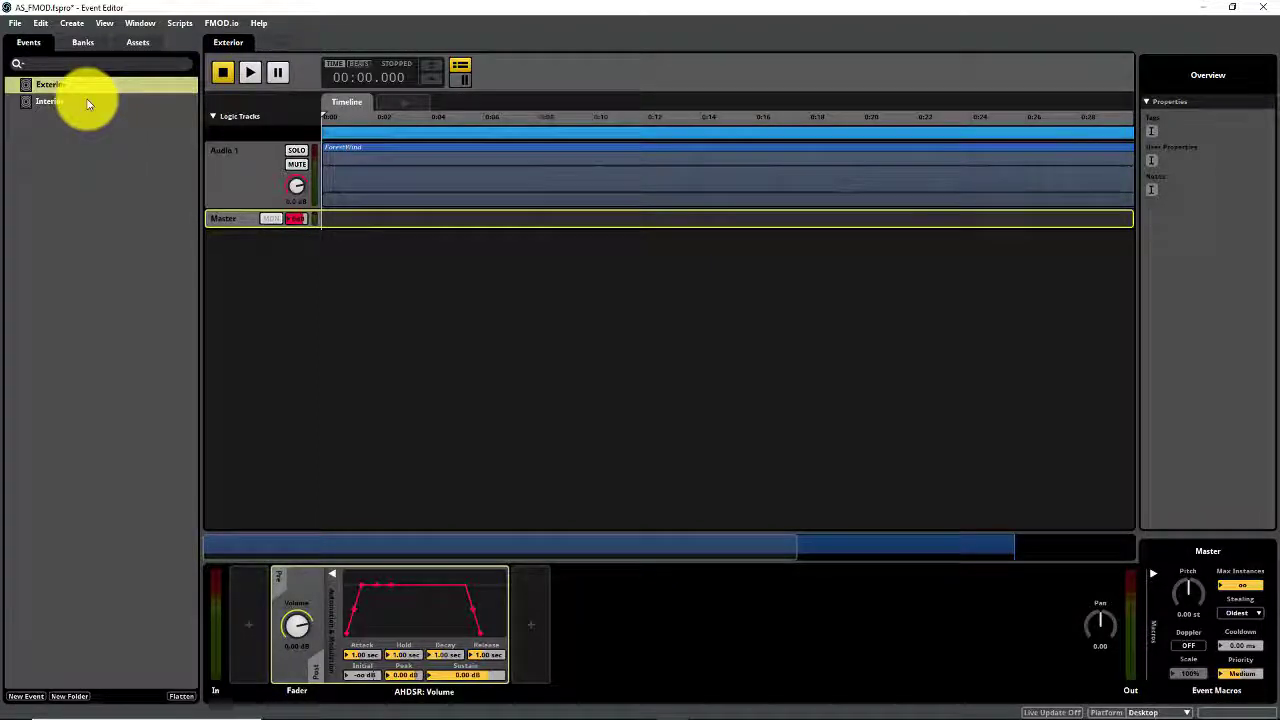
Add AHDSR modulation to the master track volume of the Interior event
click(88, 101)
click(222, 220)
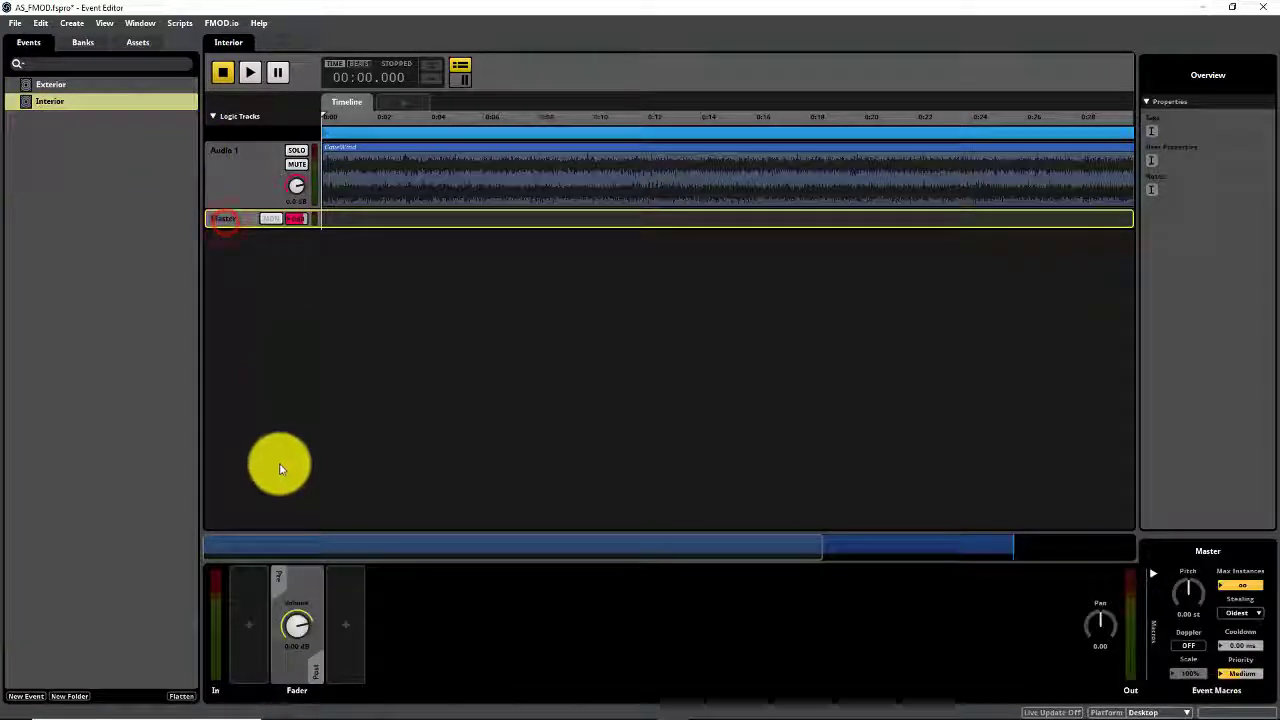
right_click(316, 628)
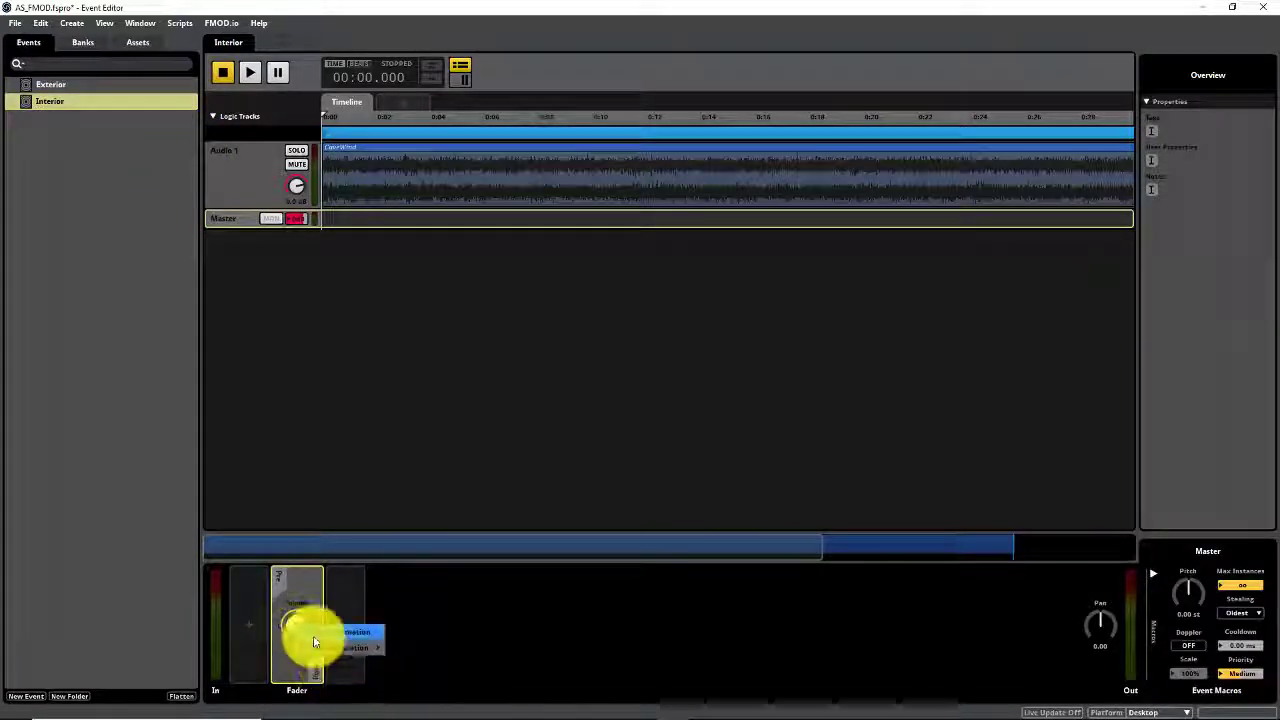
click(414, 663)
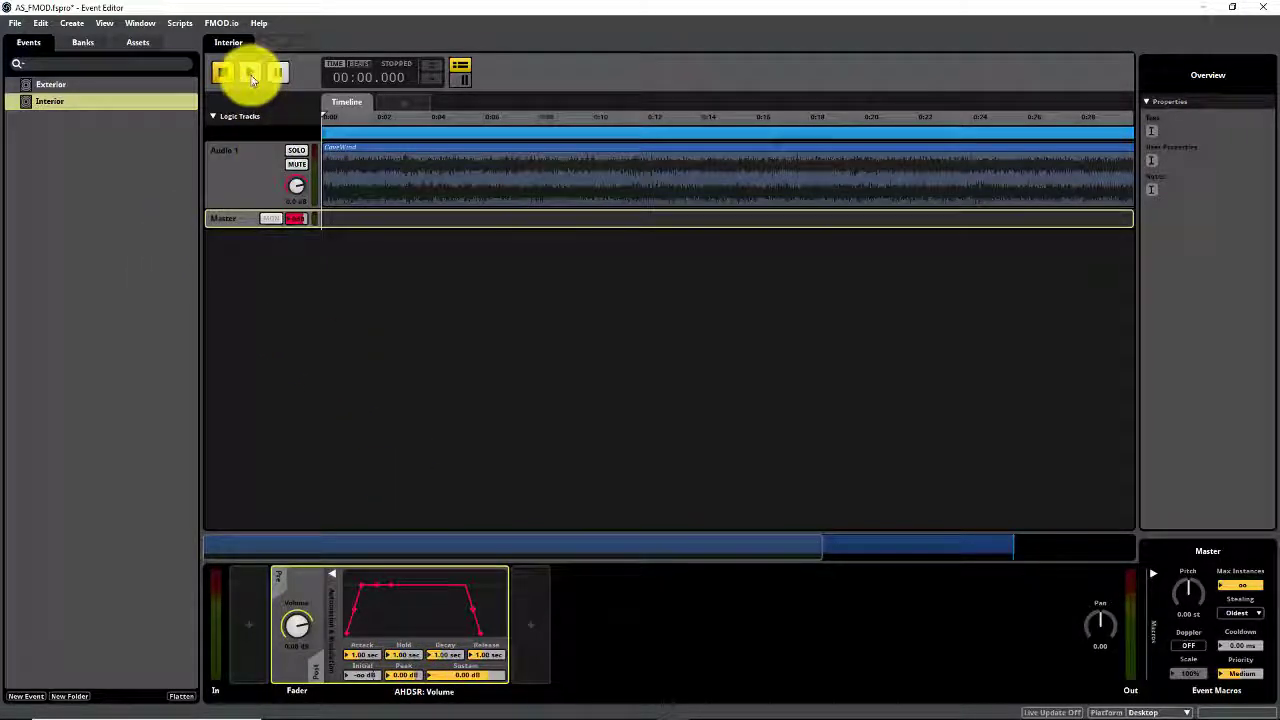
Audition the Interior event's fade and build the project's banks
click(252, 80)
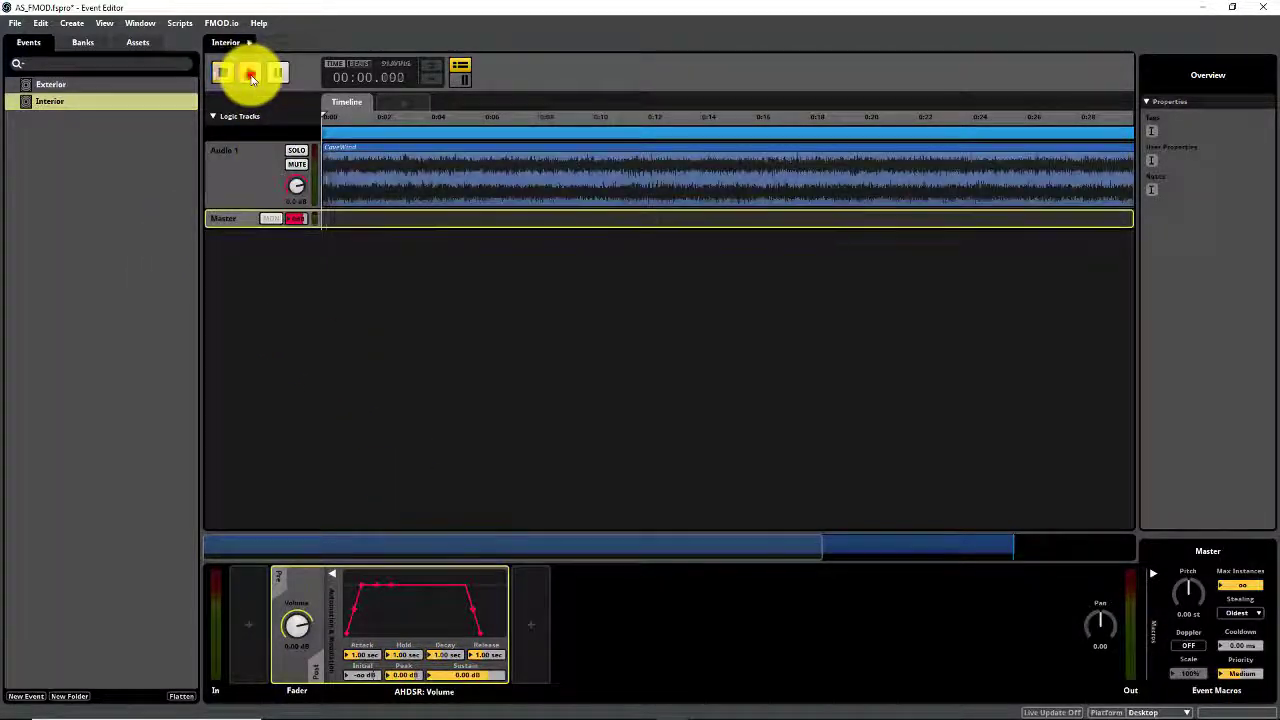
click(226, 76)
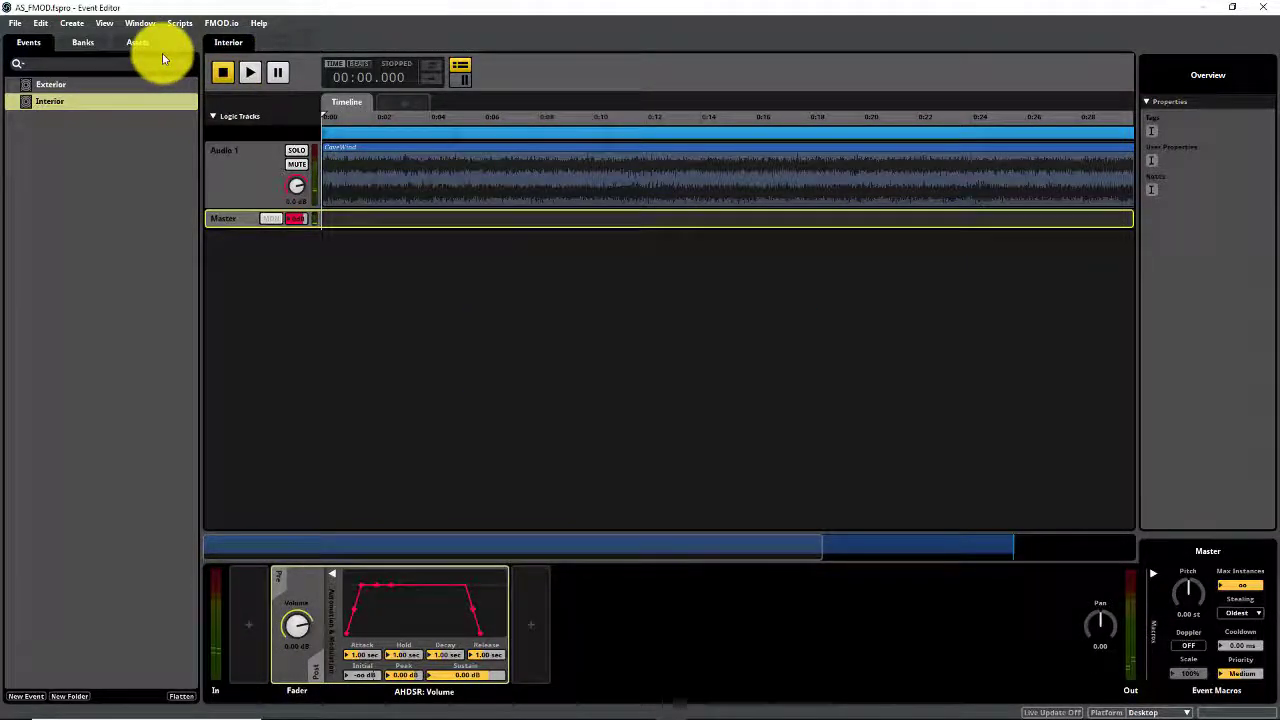
key(F7)
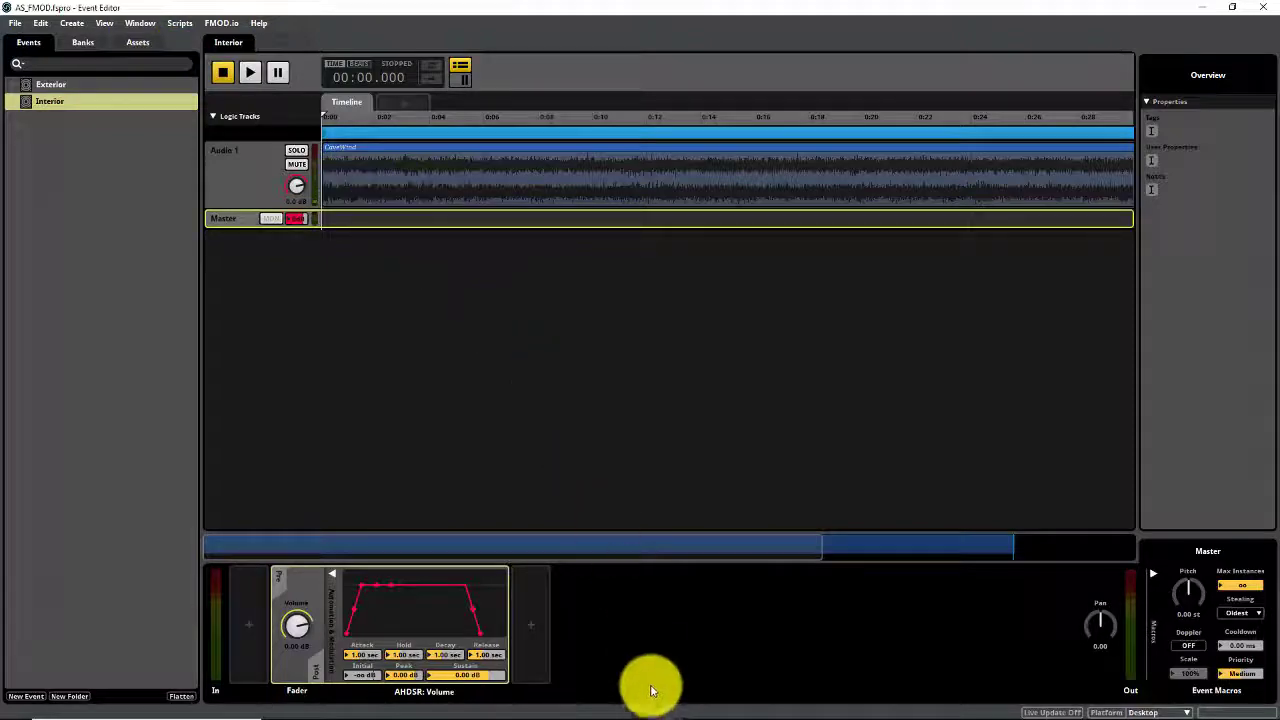
Switch to Unreal Engine and test-play the level, running the character through the box structure to hear the ambience fades
key(alt+Tab)
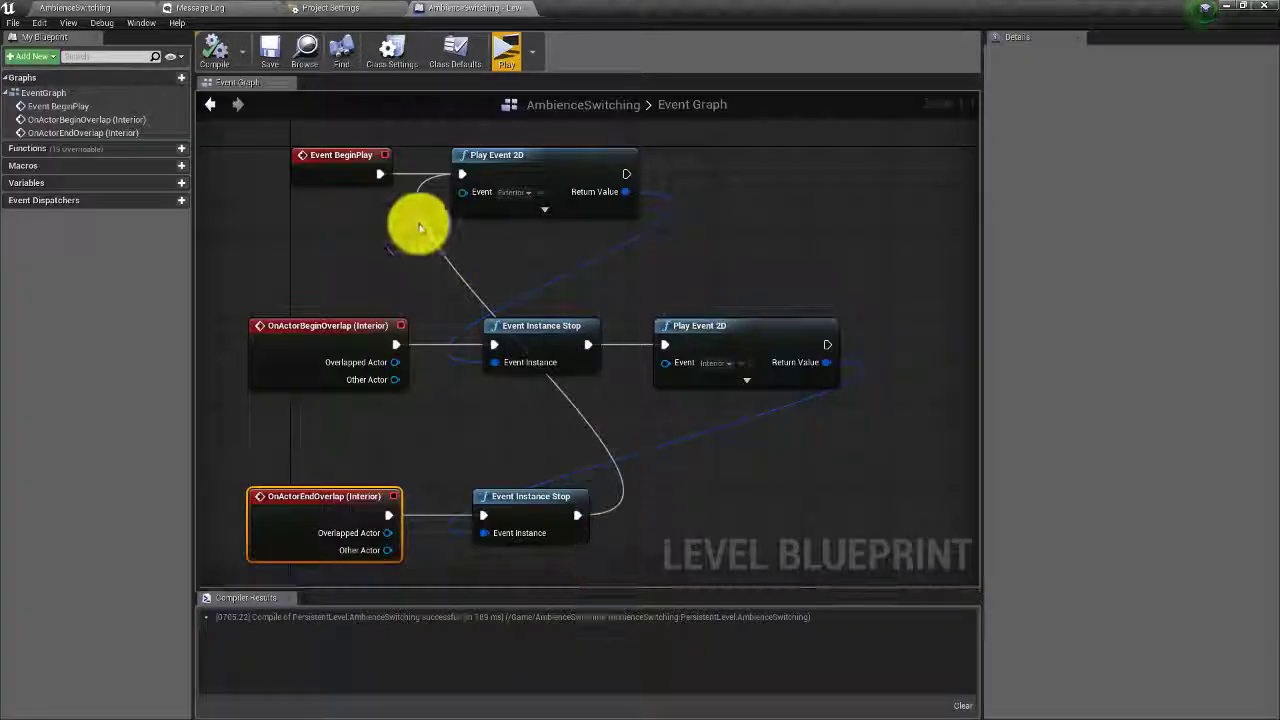
click(507, 52)
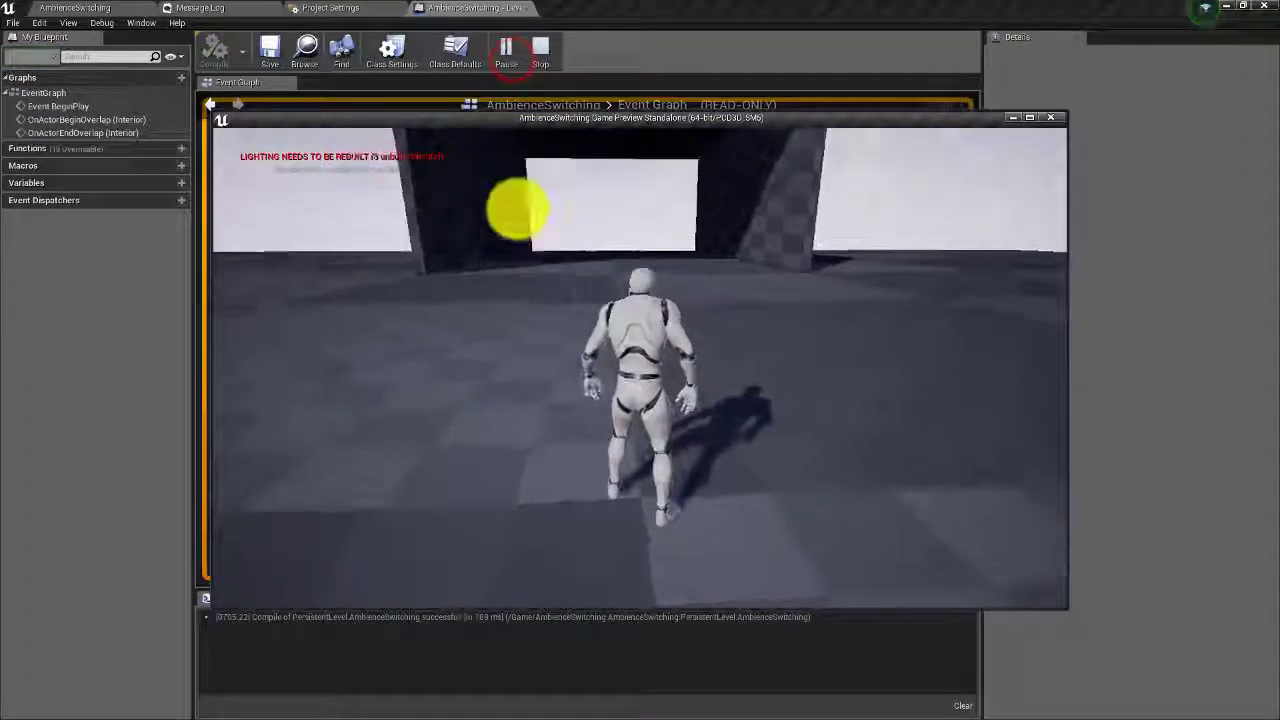
key(w)
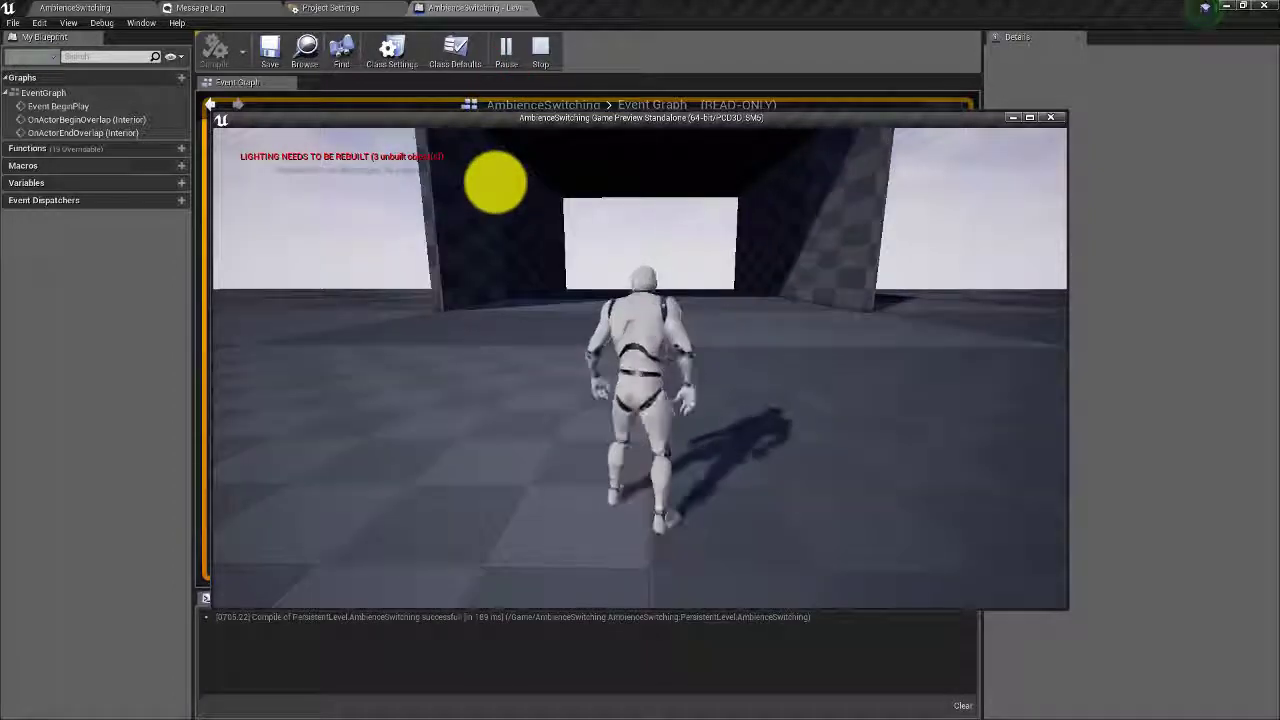
key(w)
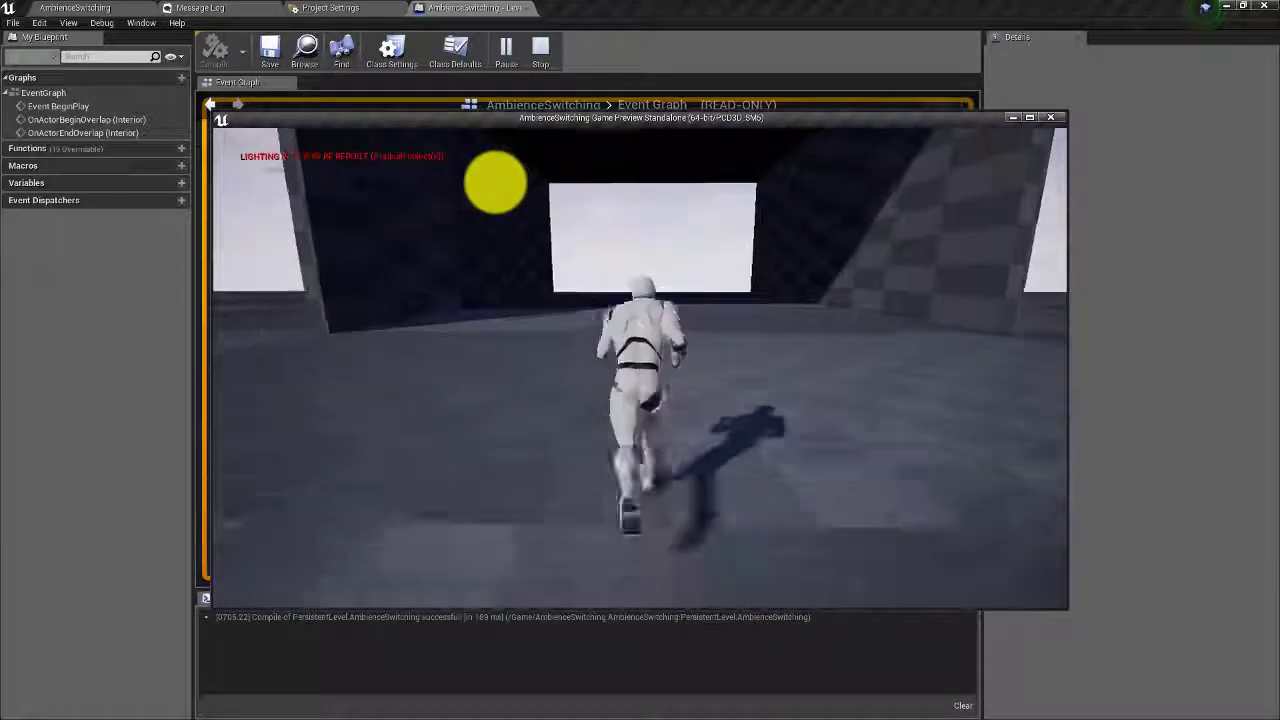
key(d)
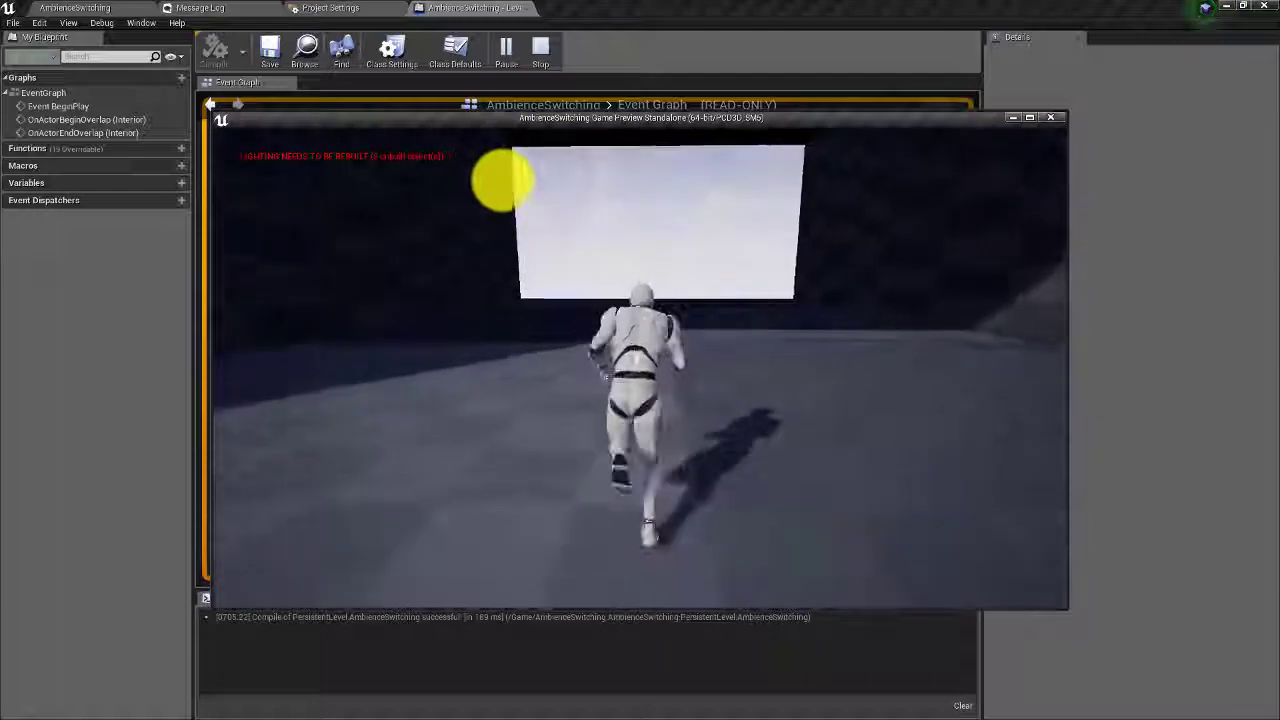
key(d)
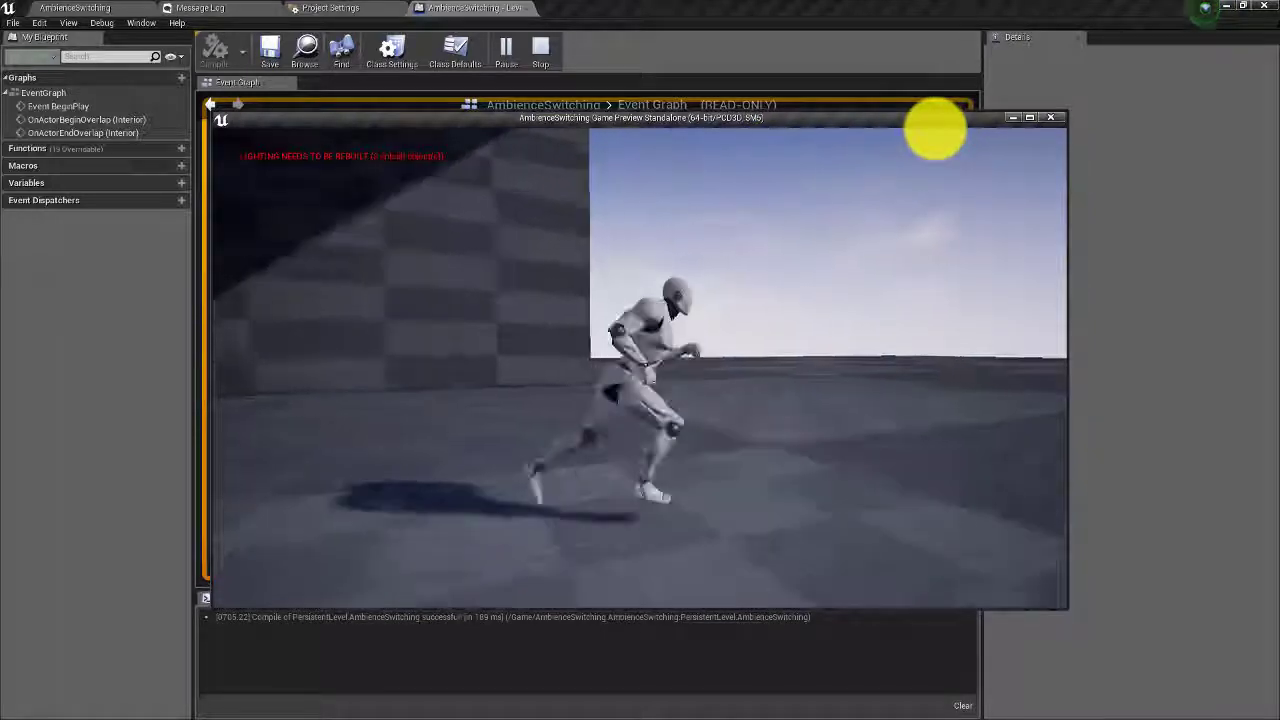
key(w)
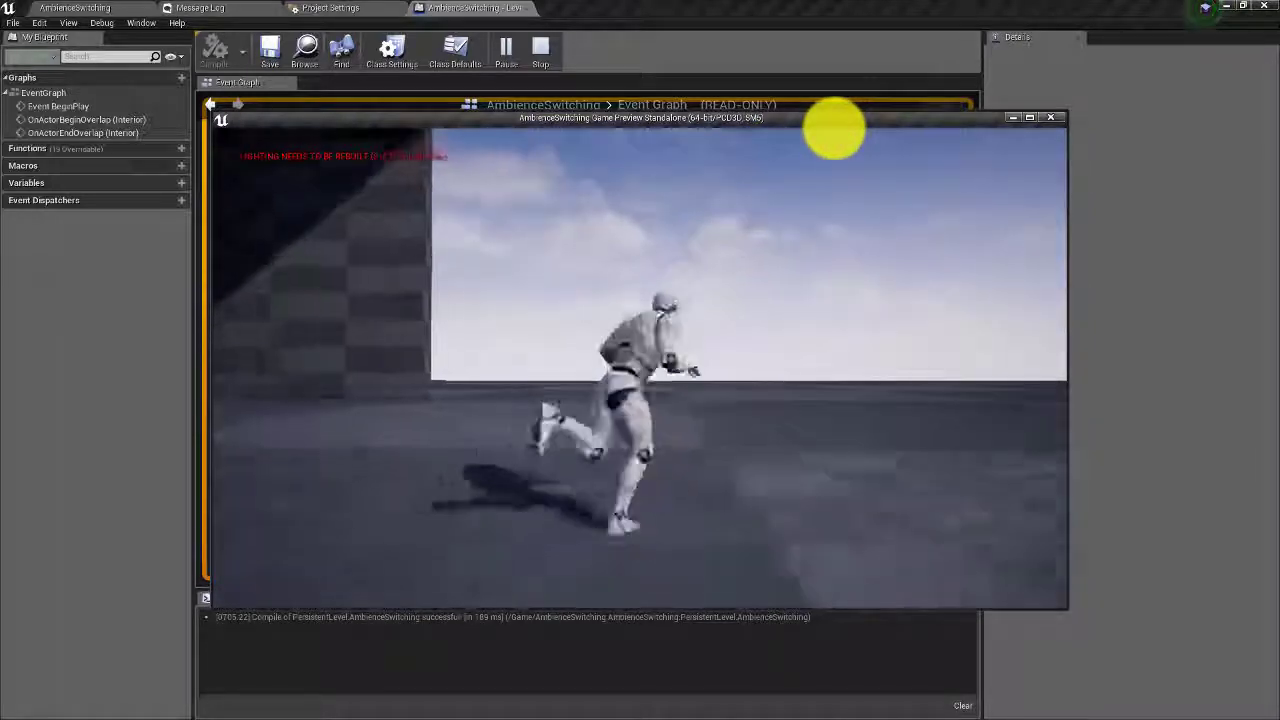
key(Escape)
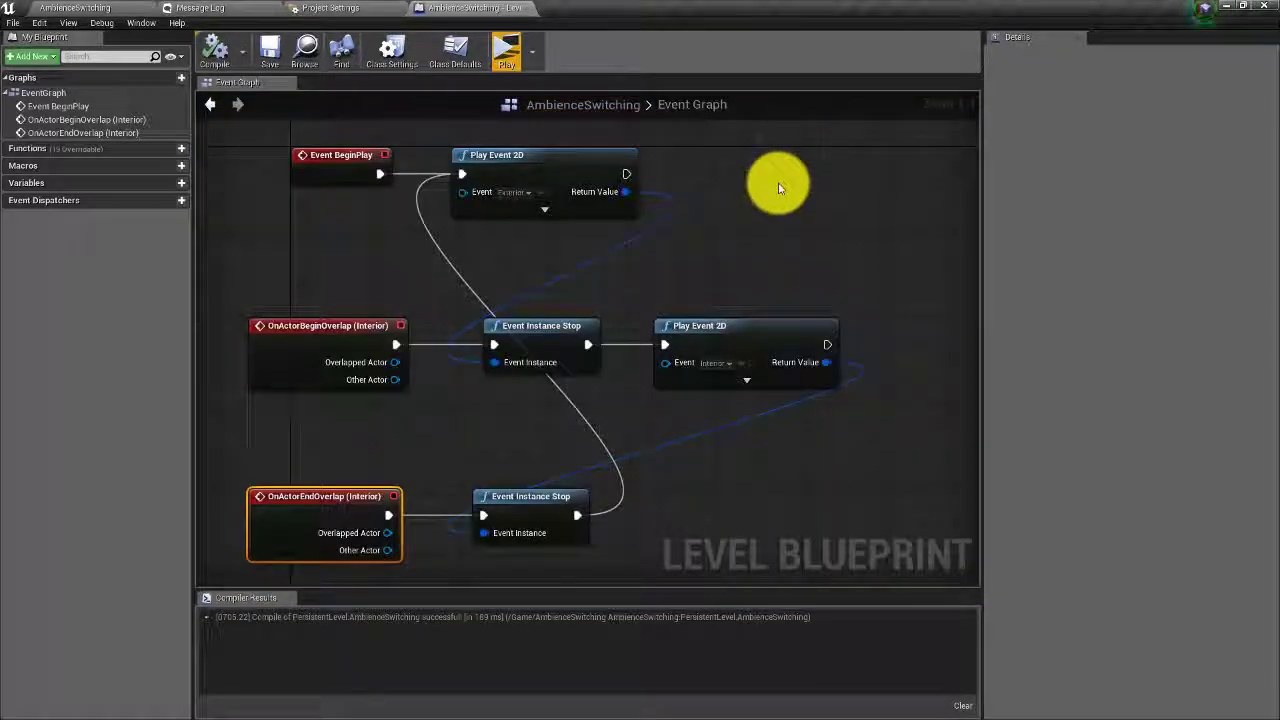
Switch to FMOD Studio and set the Exterior event's volume AHDSR attack to 500 ms and release to 2.00 sec
key(alt+Tab)
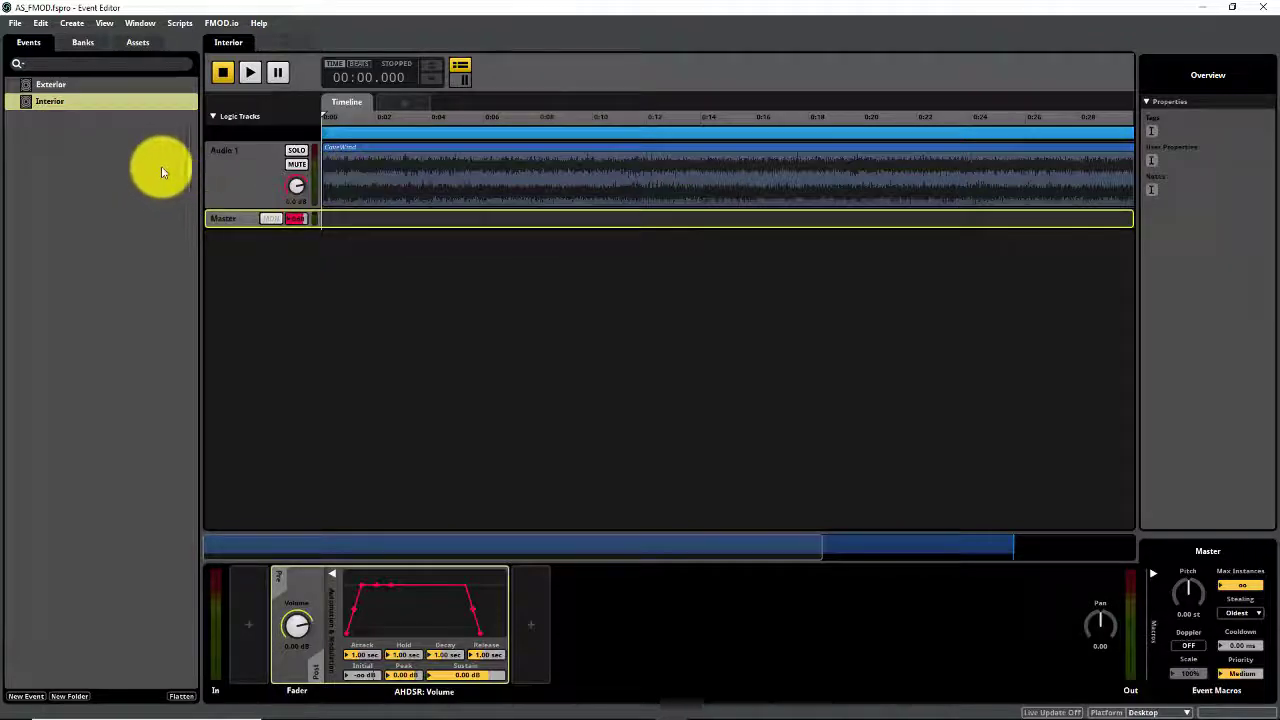
click(86, 85)
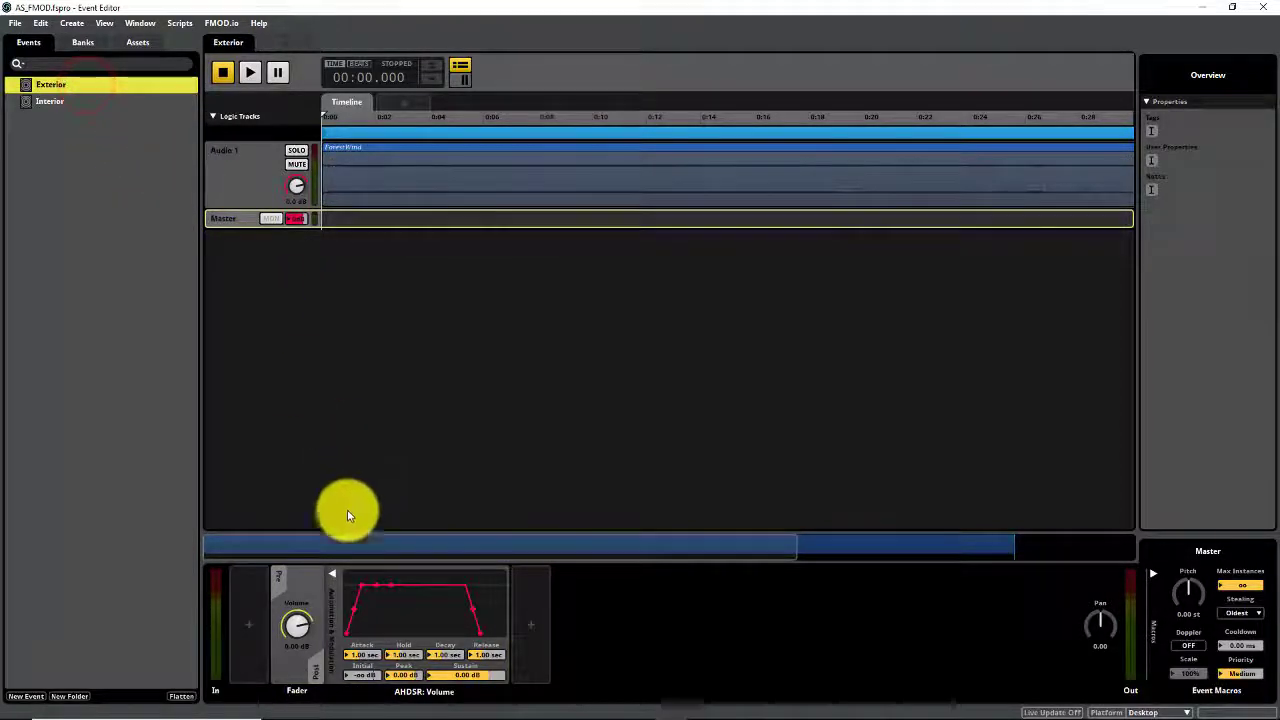
click(363, 655)
text(500)
key(Return)
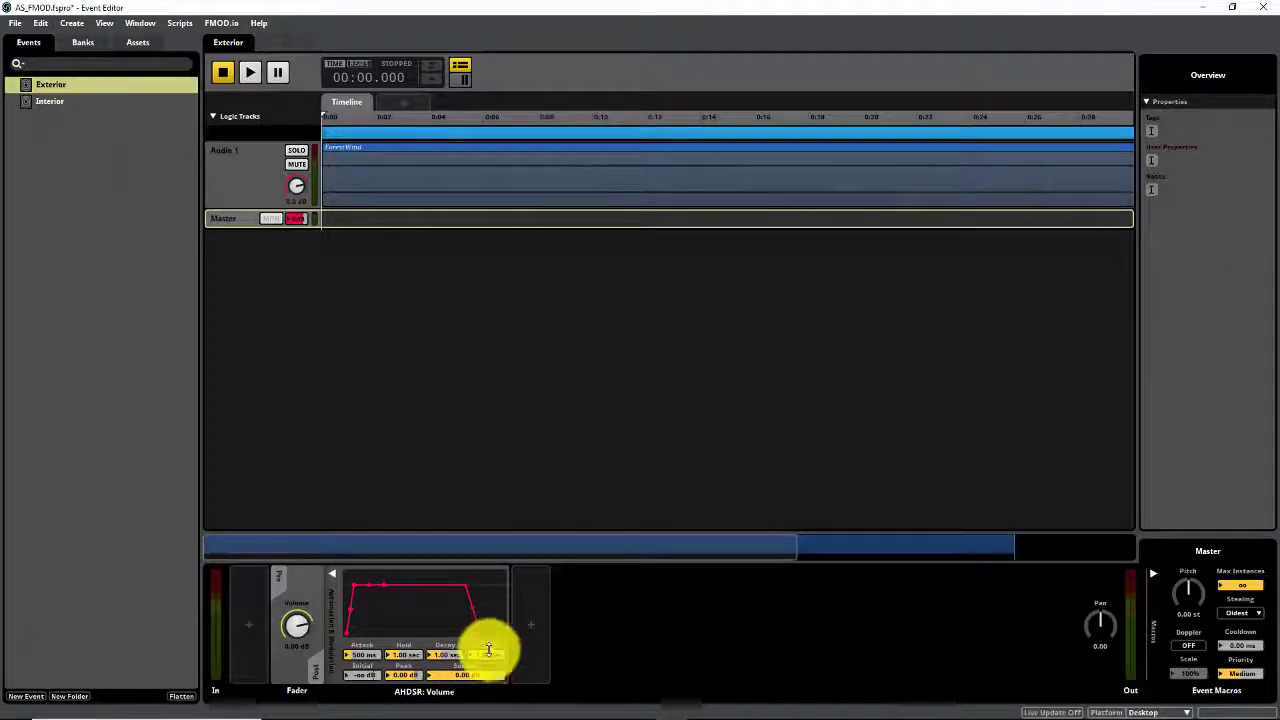
click(488, 650)
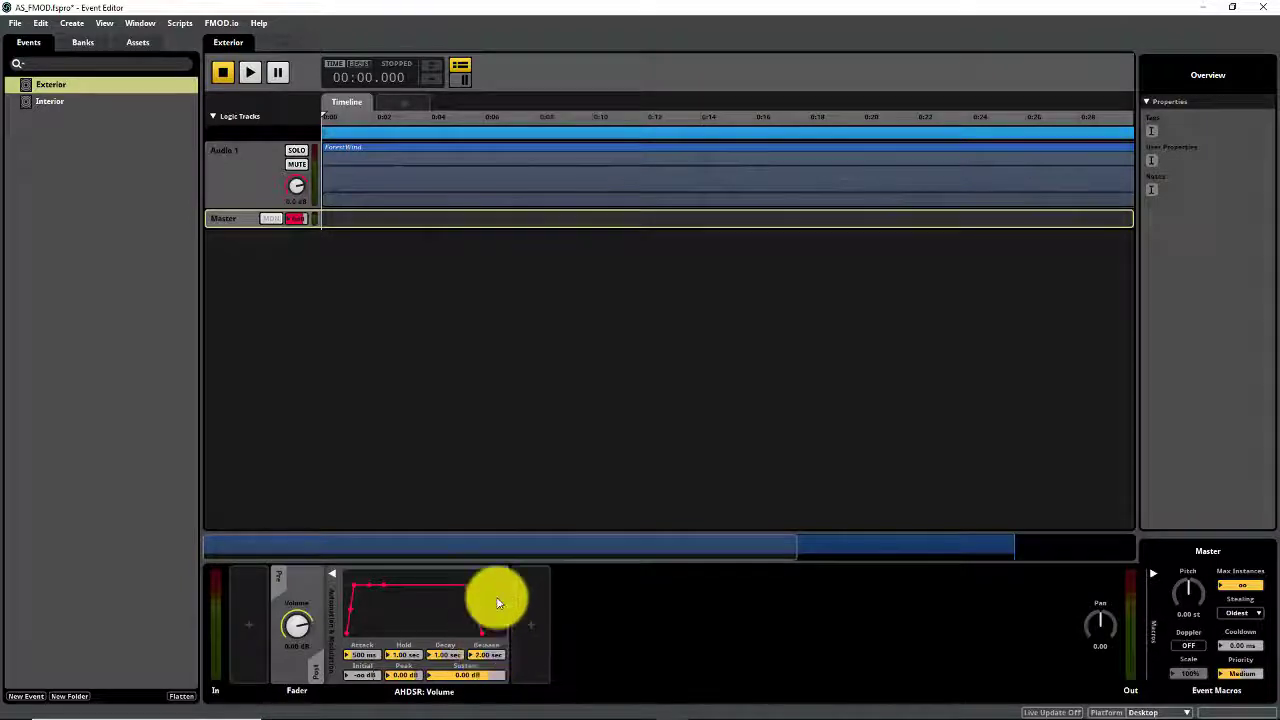
Shorten the attack time of the Interior event's volume AHDSR modulation
click(69, 101)
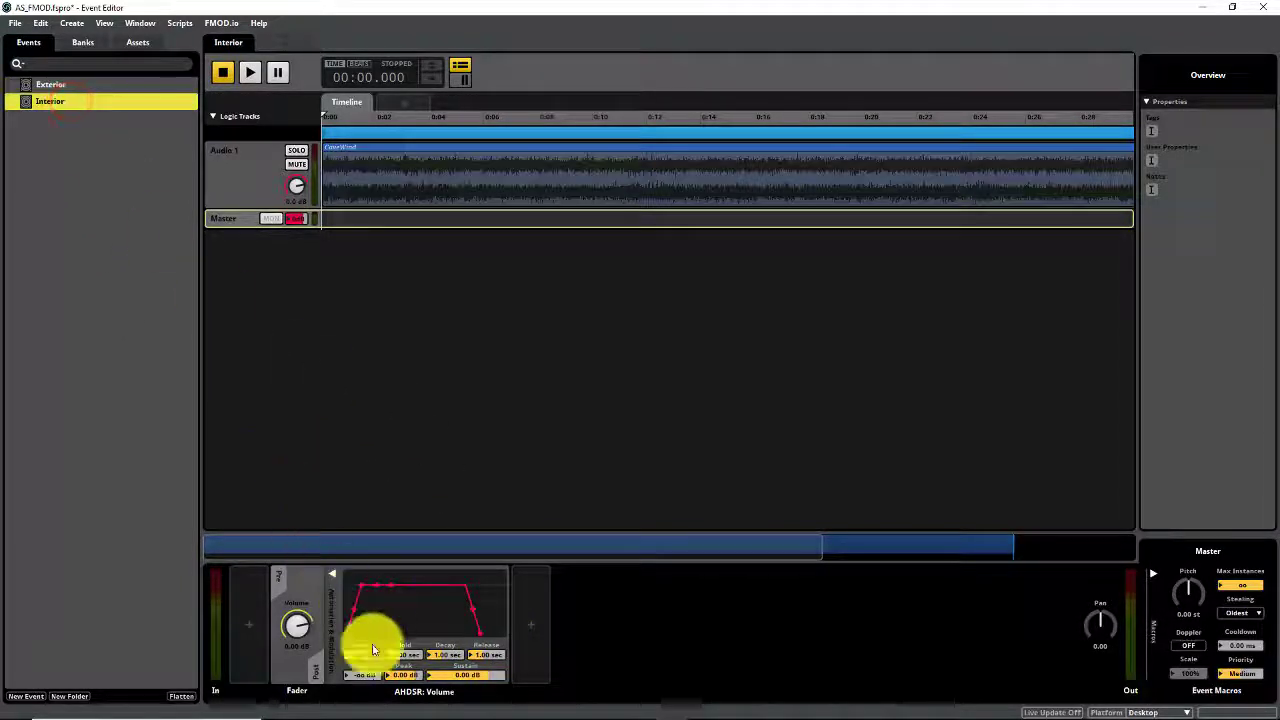
click(373, 655)
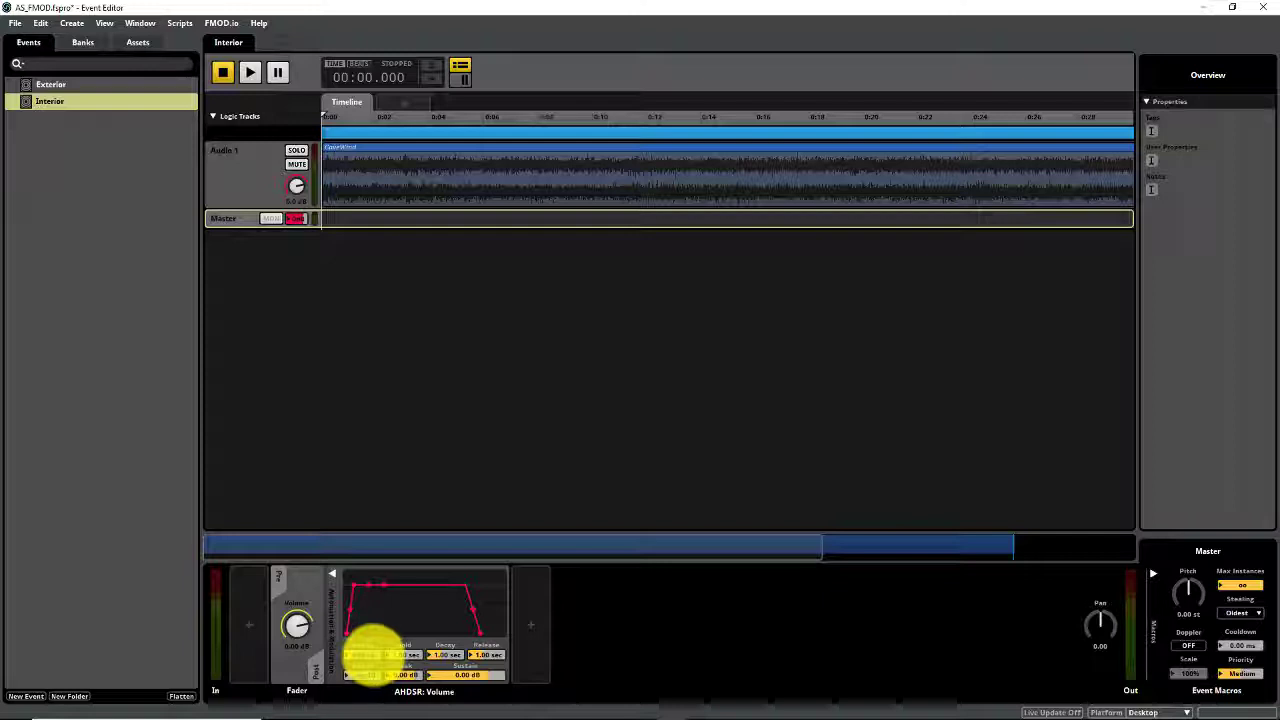
Set the release time of the Interior event's volume AHDSR modulation to 2.00 sec
click(494, 658)
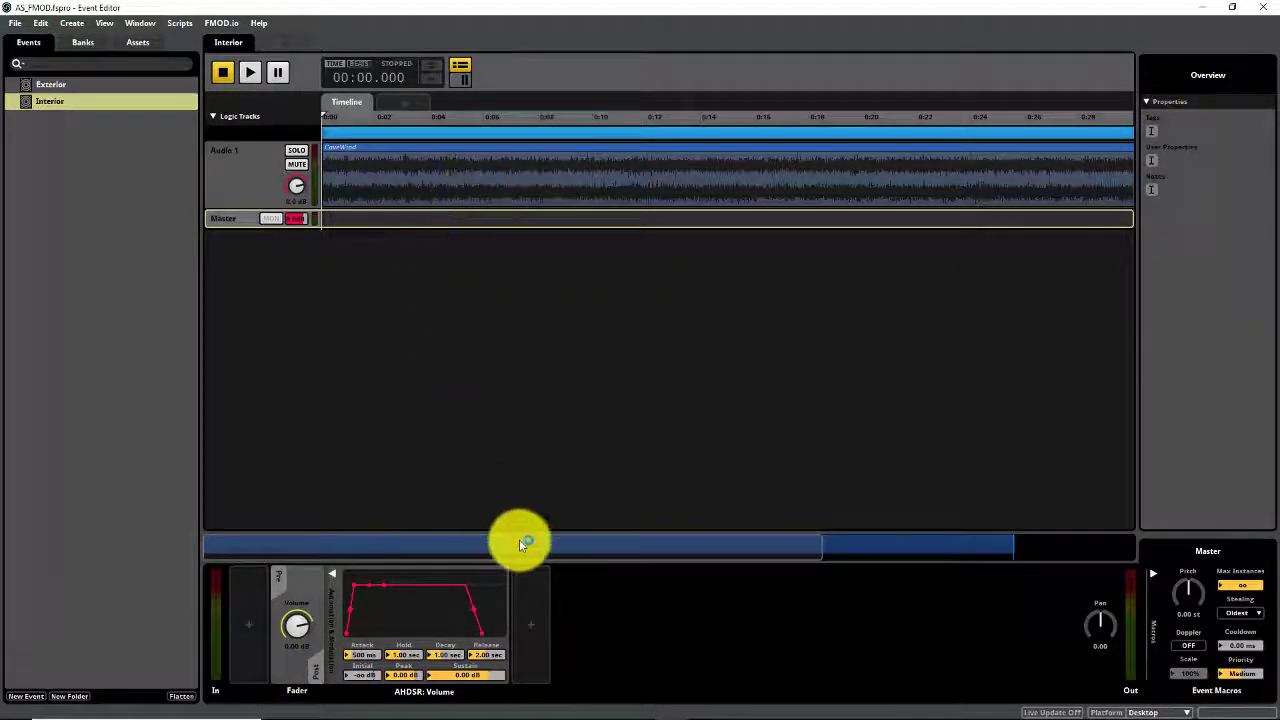
Switch to Unreal Engine and test-play the level, running the character in and out of the box structure to check the adjusted fades, then end play
key(alt+Tab)
click(508, 58)
click(507, 57)
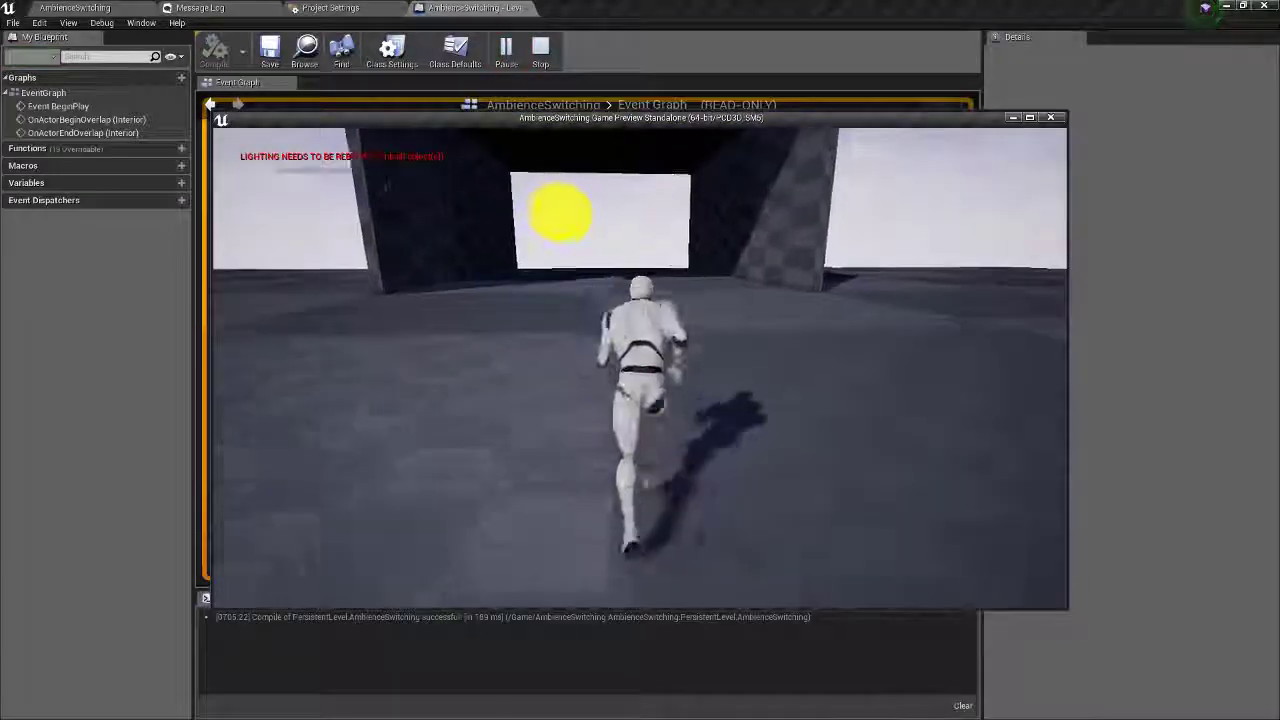
key(w)
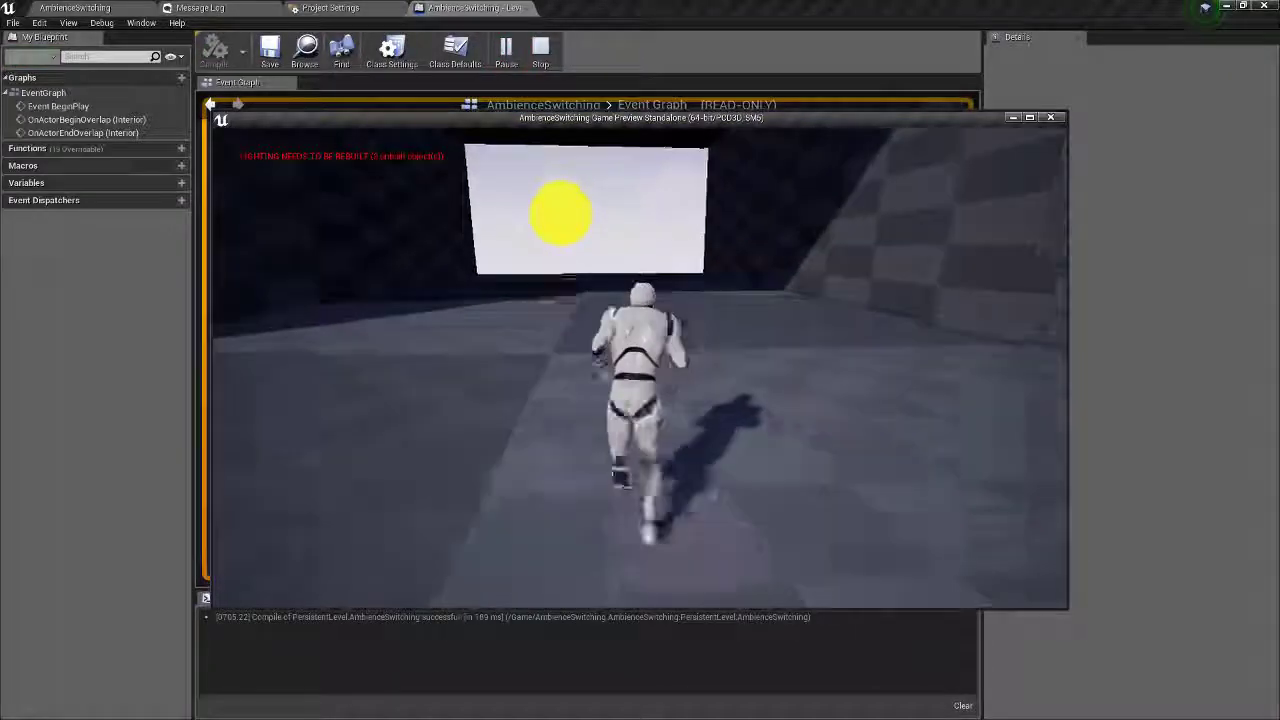
key(a)
key(w)
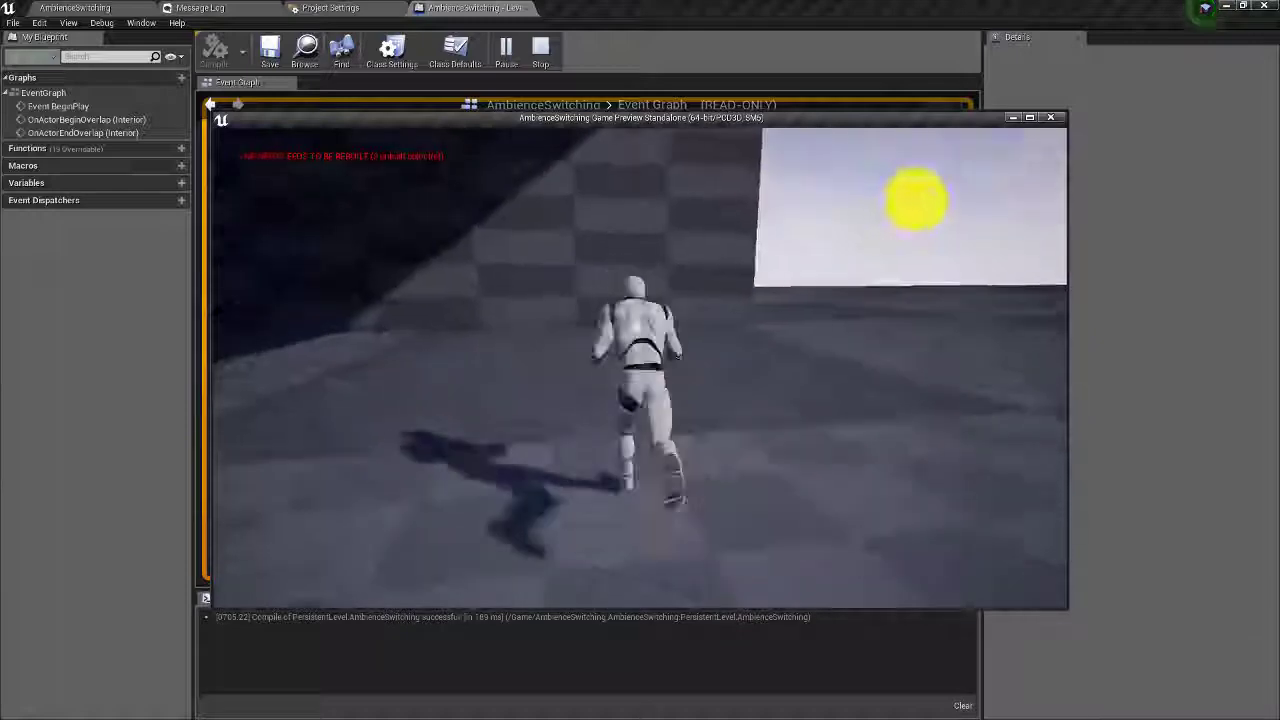
key(w)
key(d)
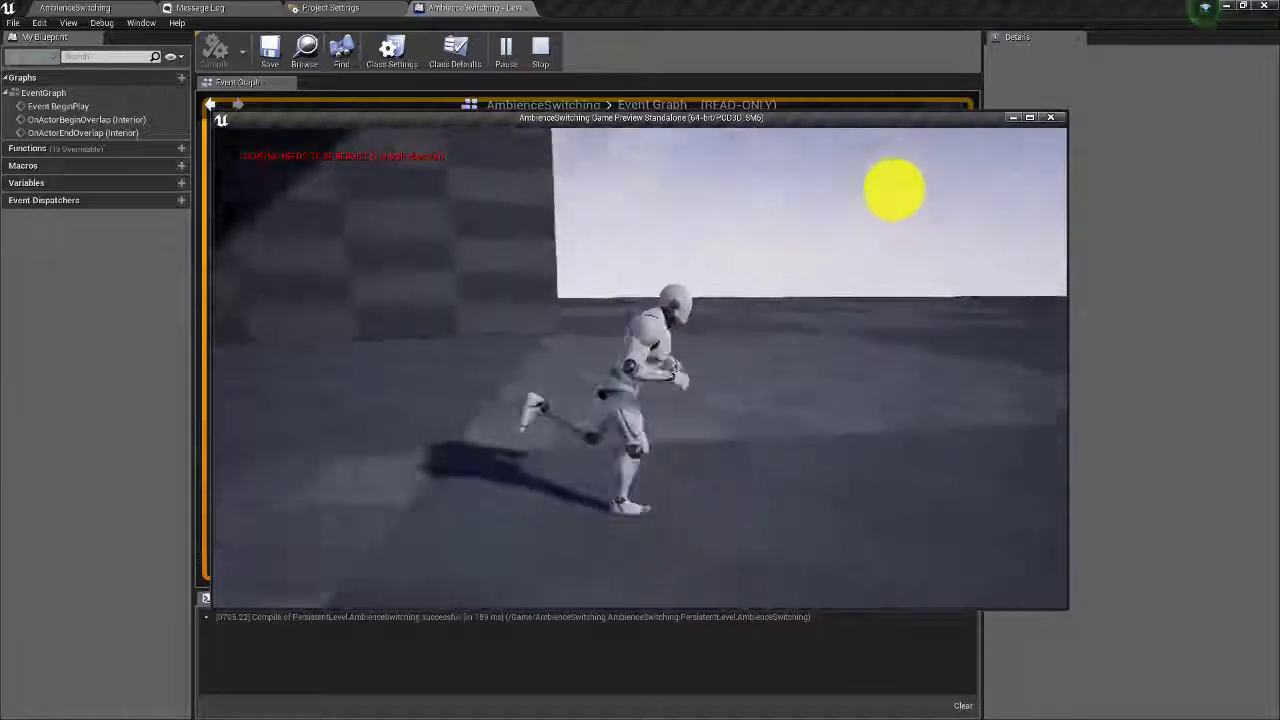
key(a)
key(w)
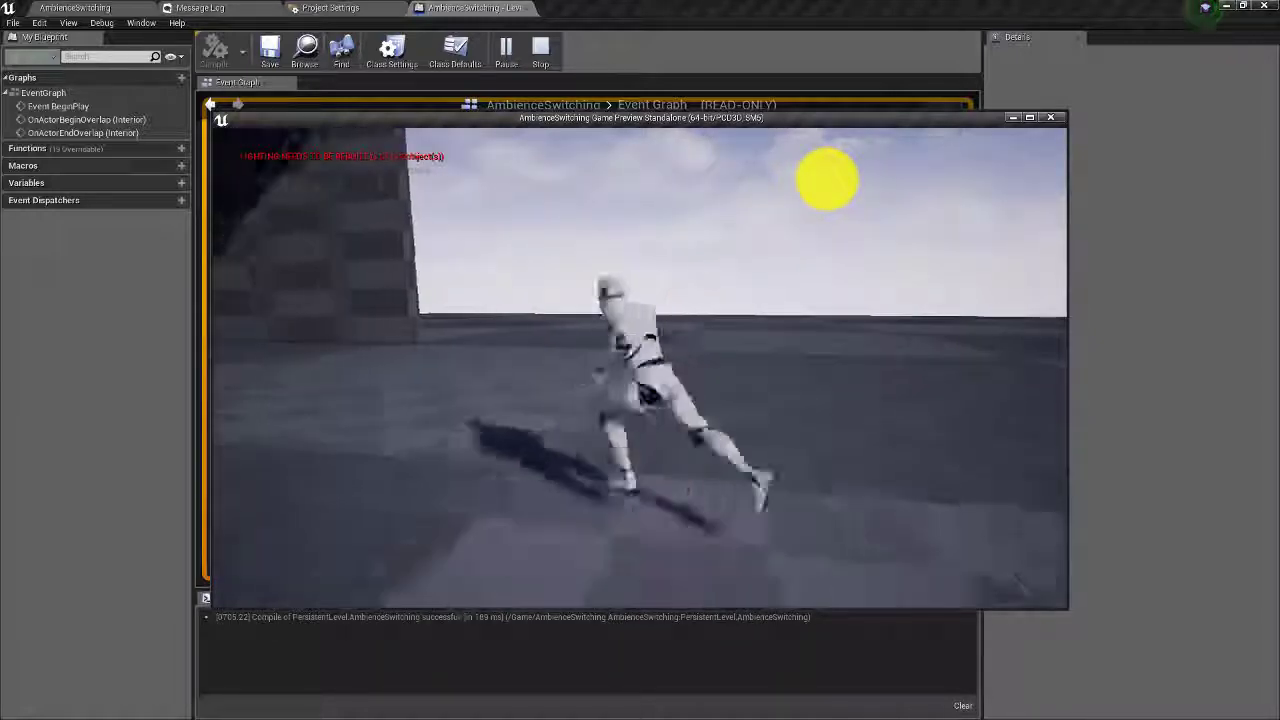
key(a)
key(w)
key(a)
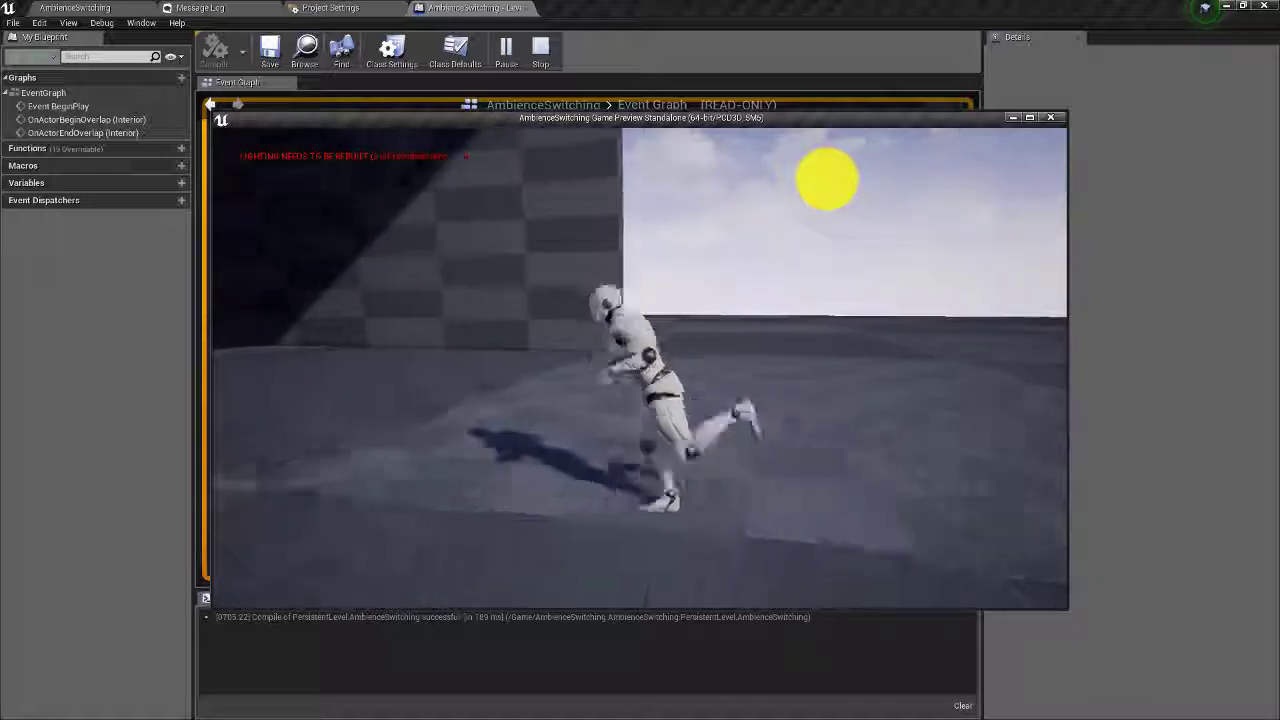
key(w)
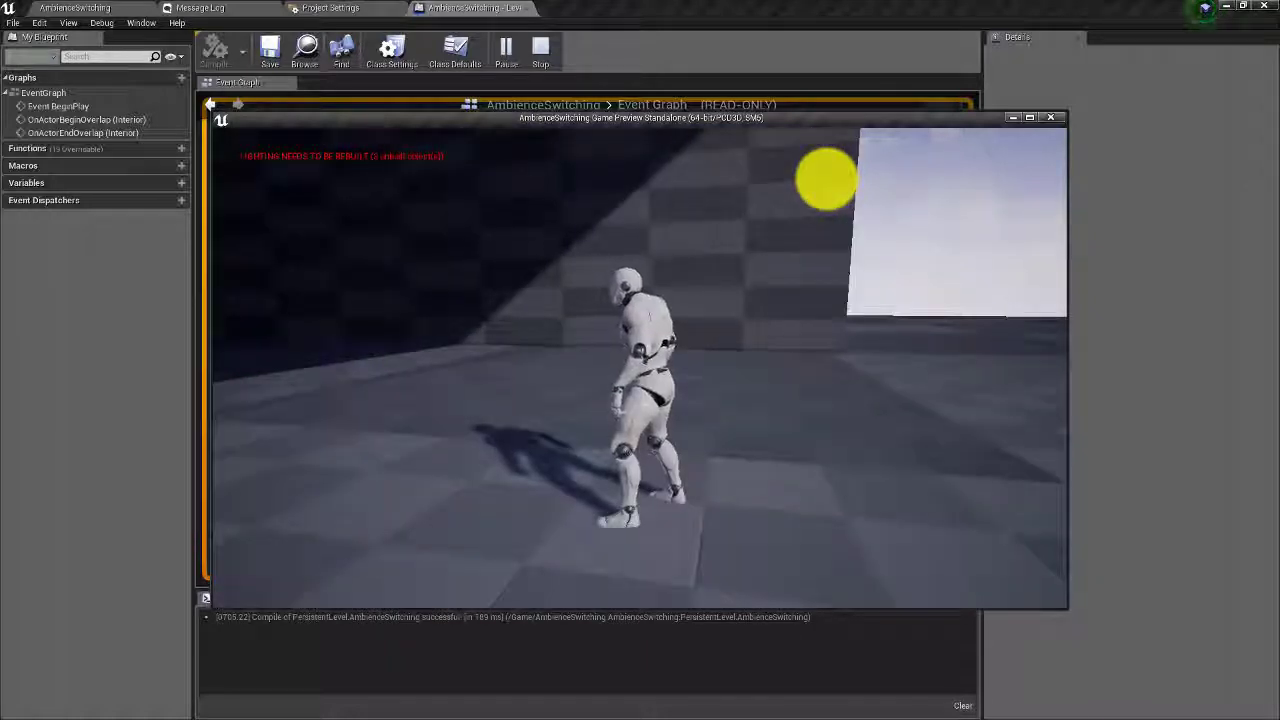
key(Escape)
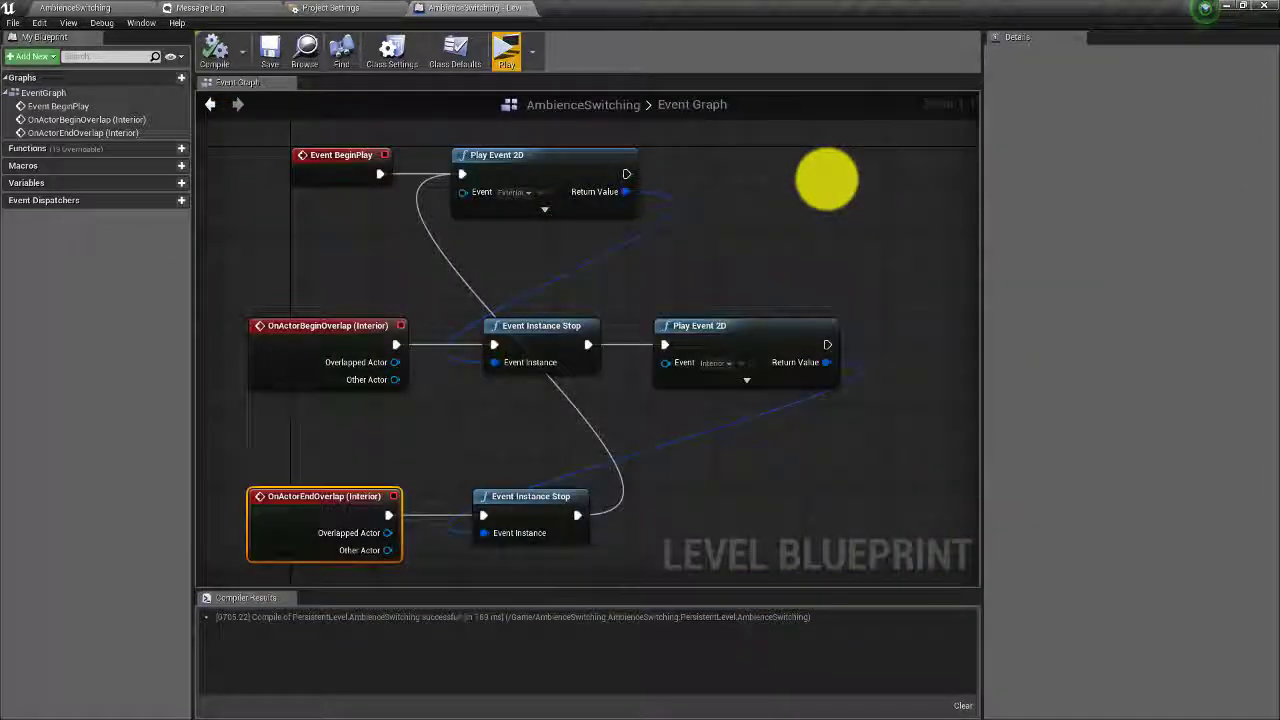